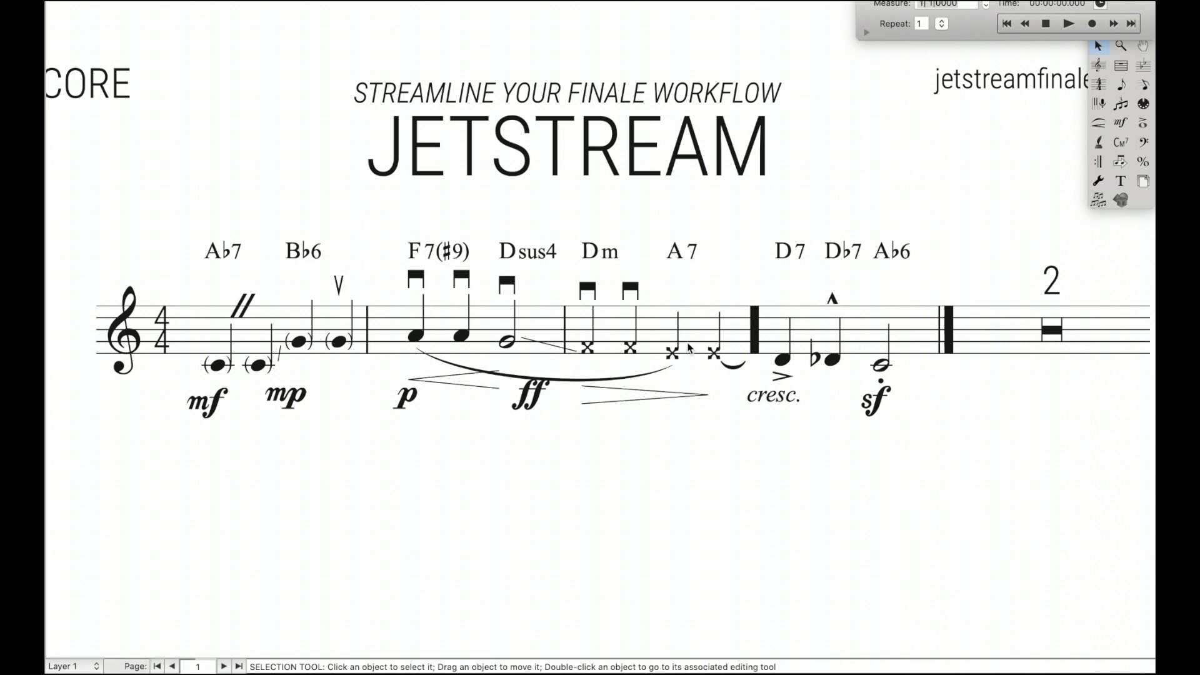
Reset the heavy barlines in measures 2–4 to normal, keeping the final barline after the two-bar rest, then select measures 1–5.
click(475, 318)
click(714, 337)
scroll(716, 343, right, 1)
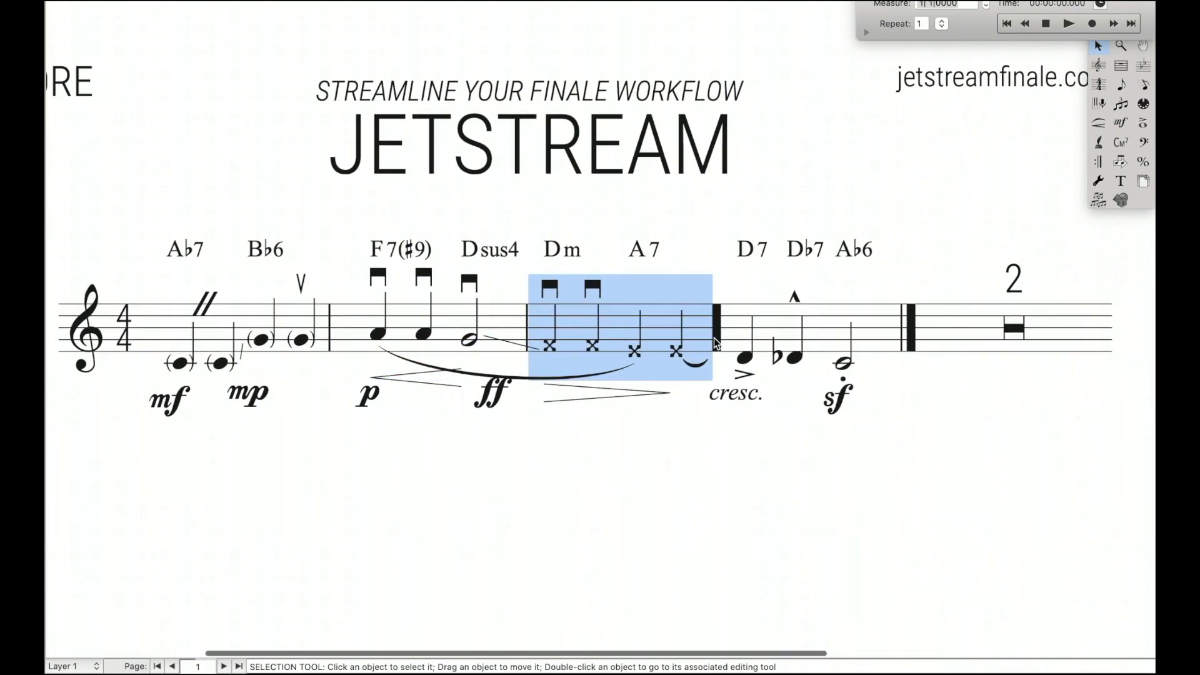
shift+click(806, 348)
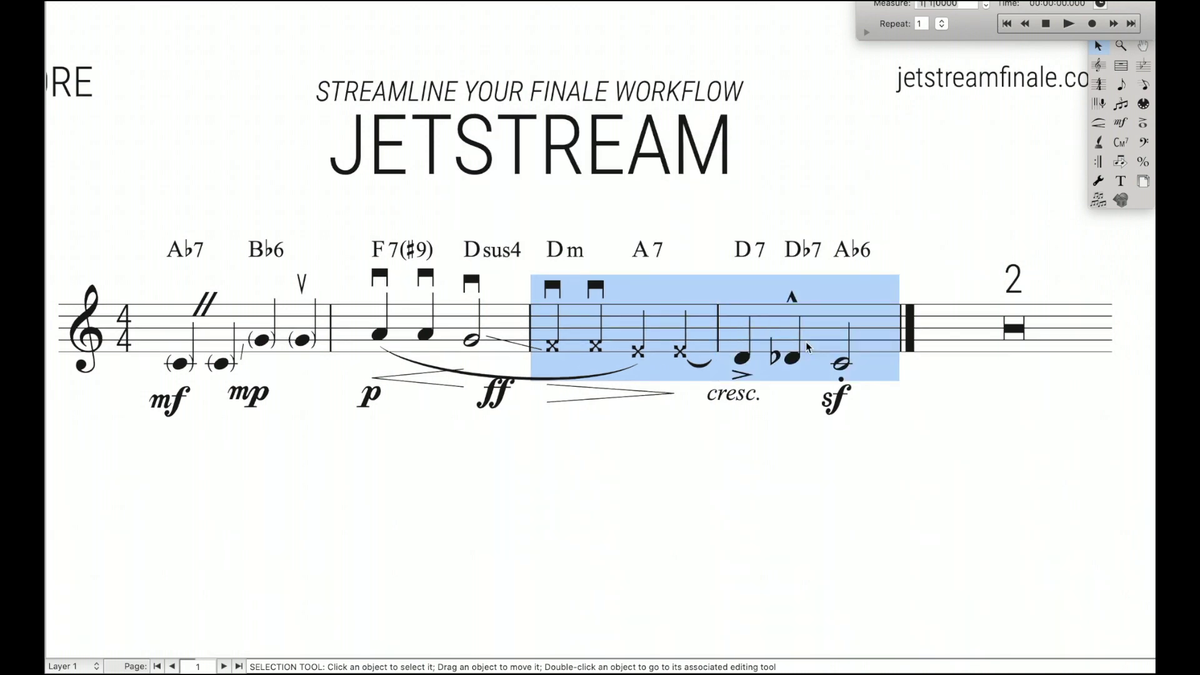
click(1005, 346)
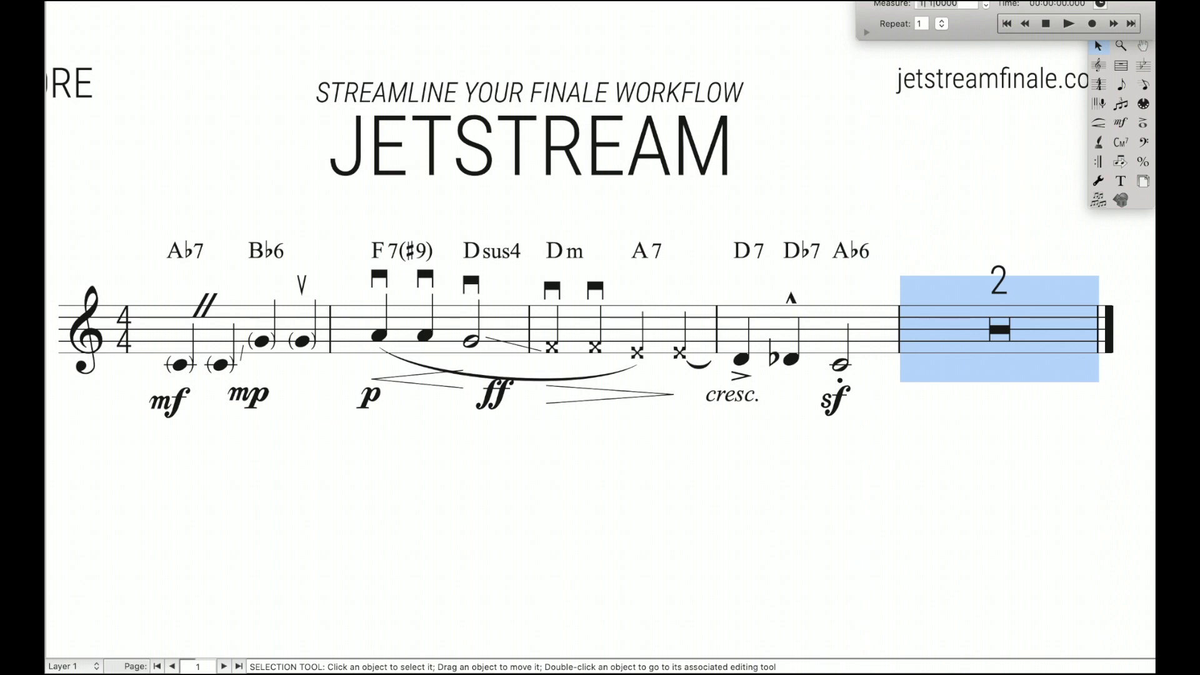
shift+click(279, 338)
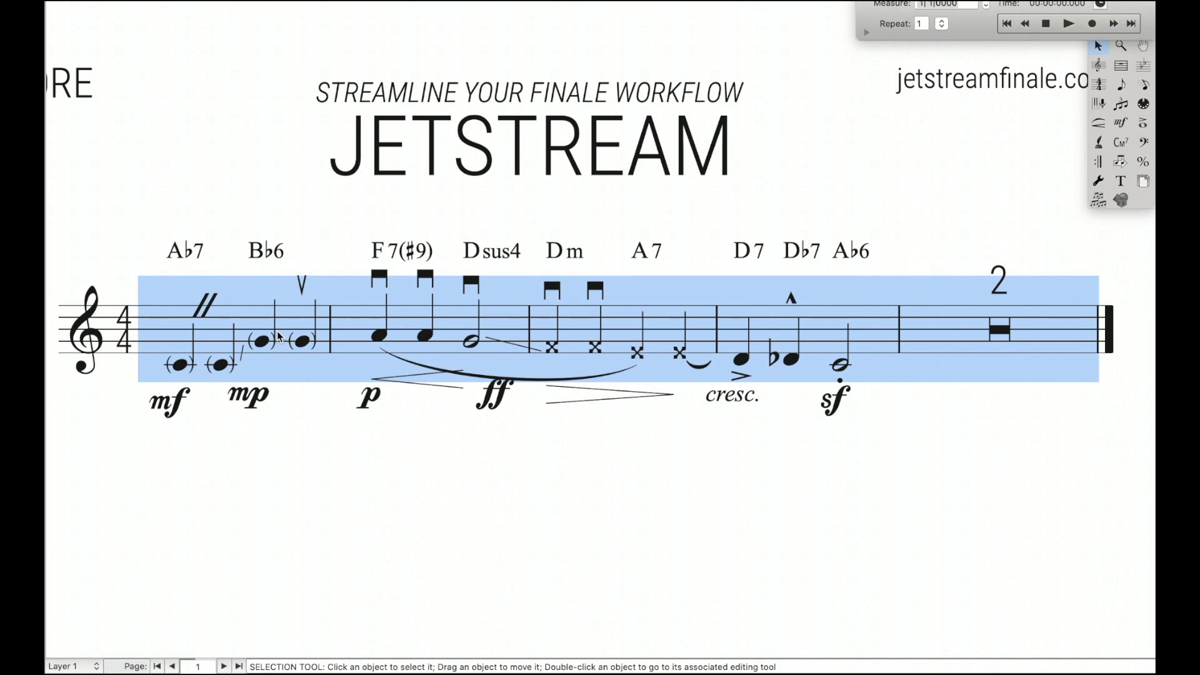
Clear the accents and marcato, parenthesized noteheads, and dynamics from measures 1–5.
key(alt+Delete)
key(Return)
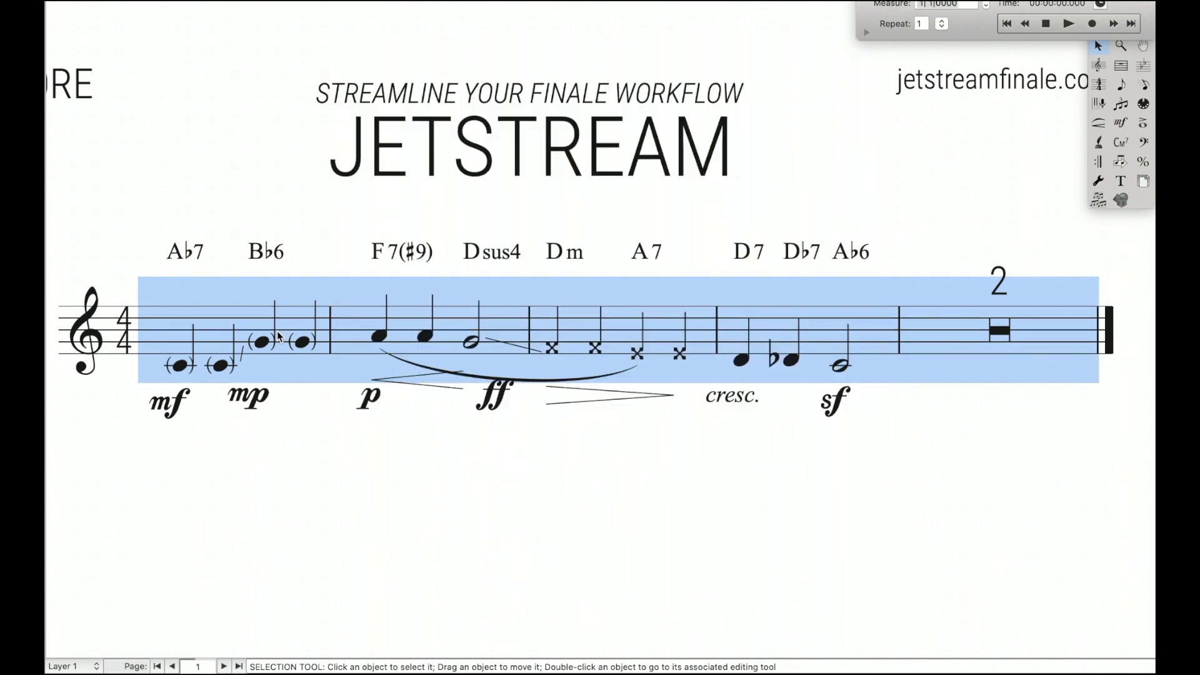
key(alt+Delete)
key(Return)
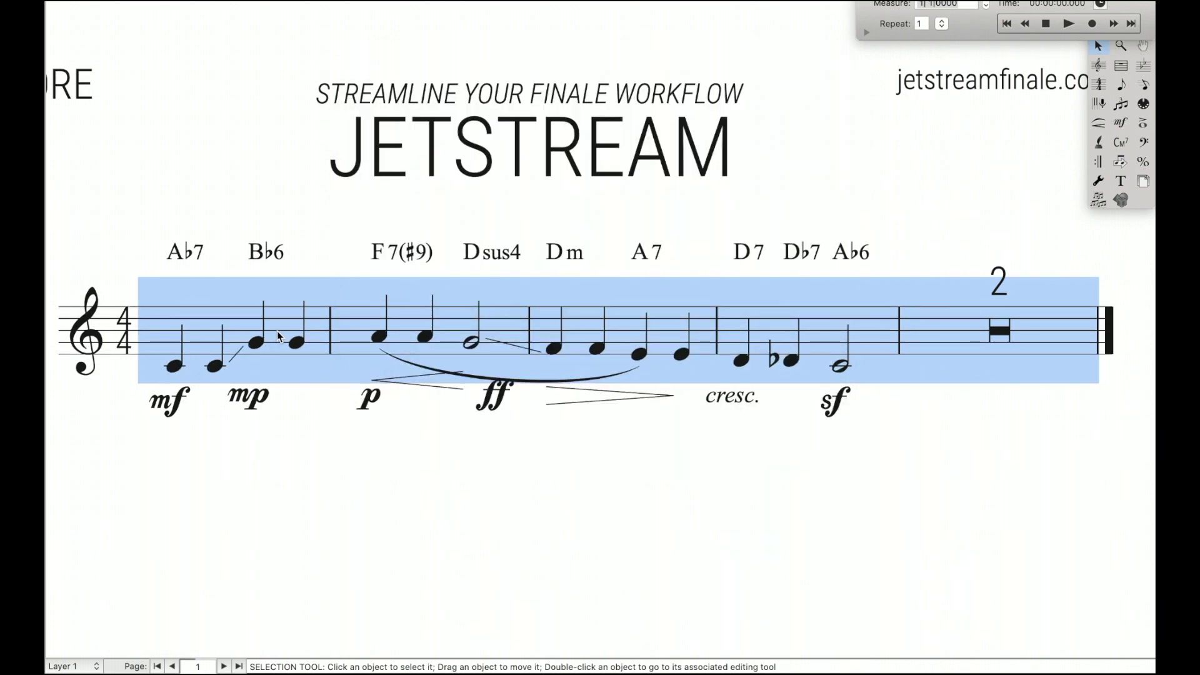
key(alt+Delete)
key(Return)
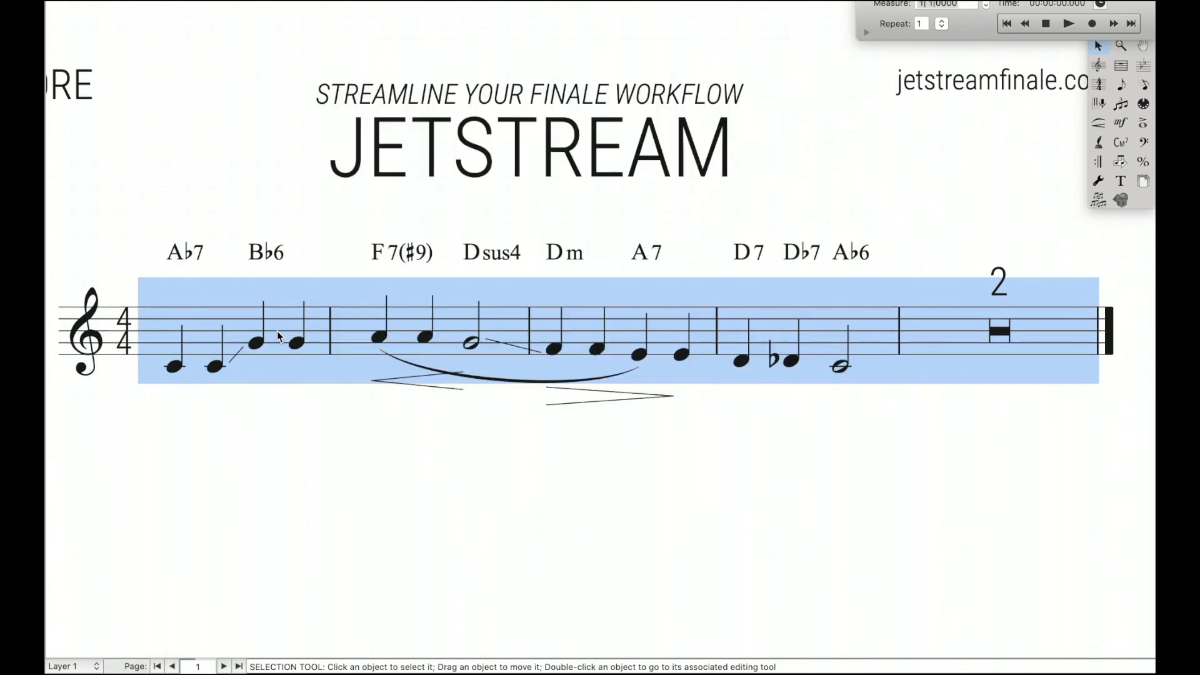
Clear the hairpins, slurs and gliss lines, and chord symbols from the selection.
key(alt+Delete)
key(Return)
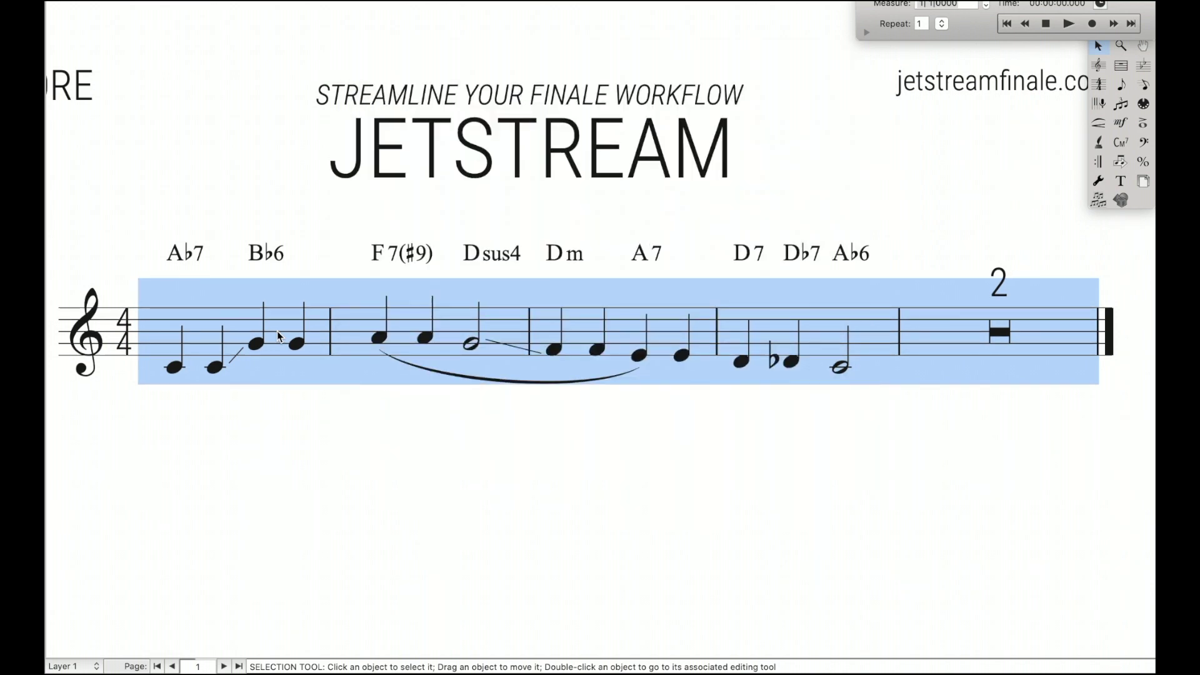
key(alt+Delete)
key(Return)
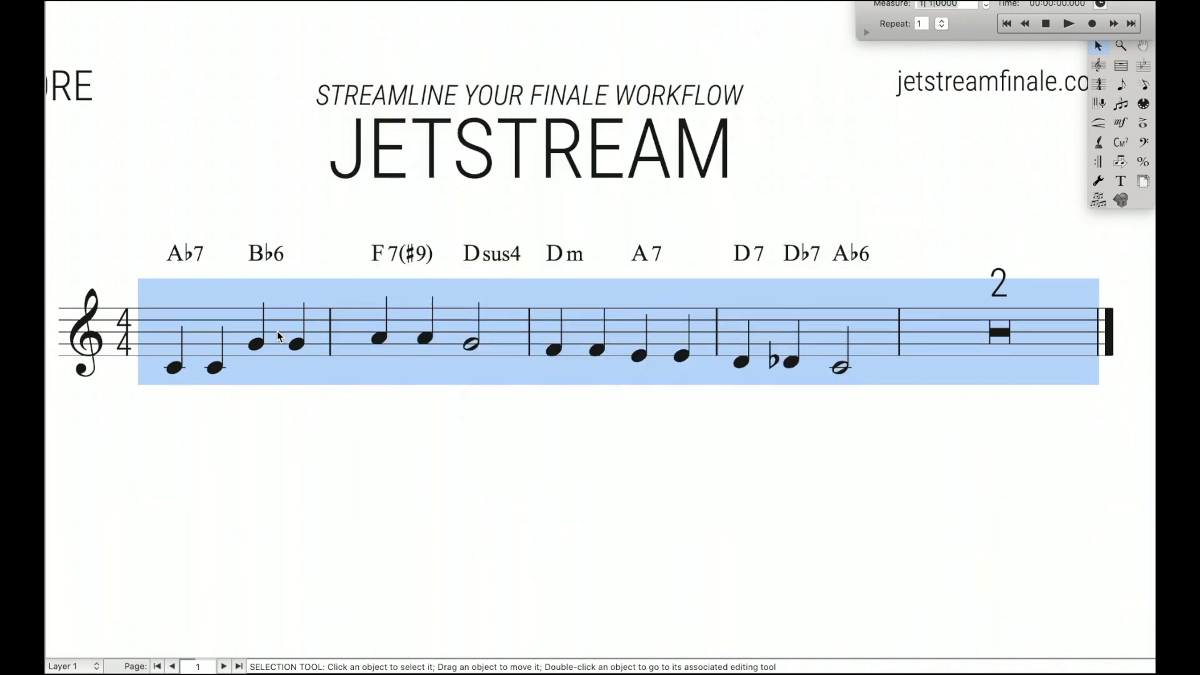
key(alt+Delete)
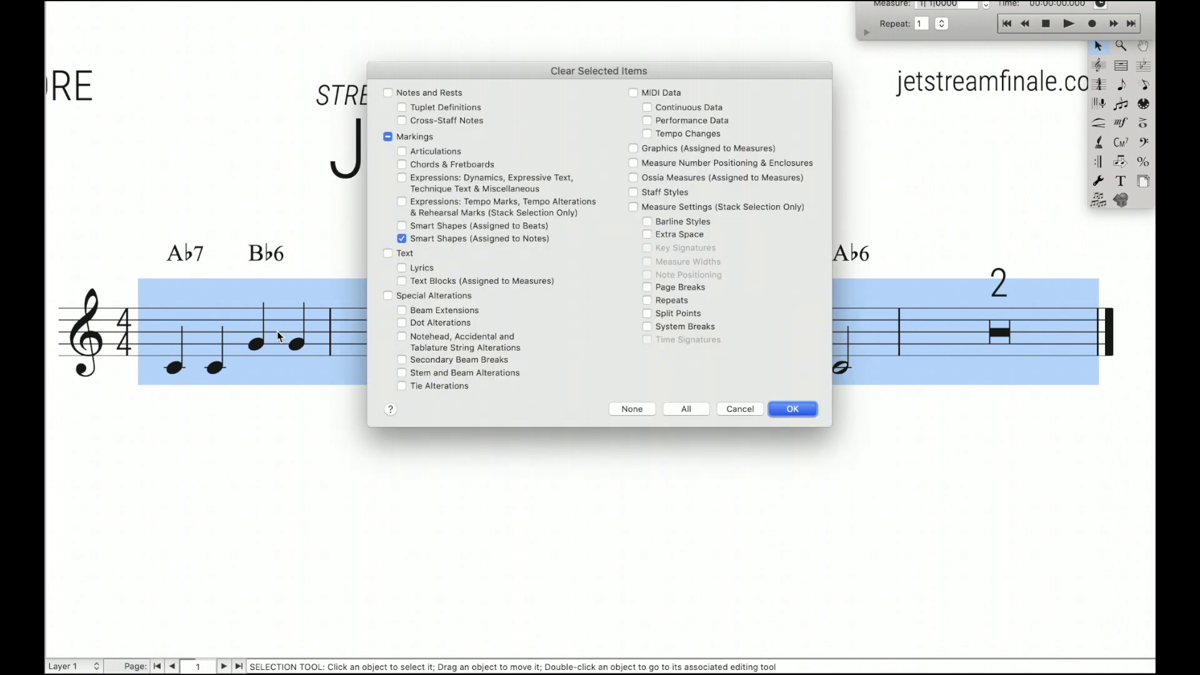
key(Return)
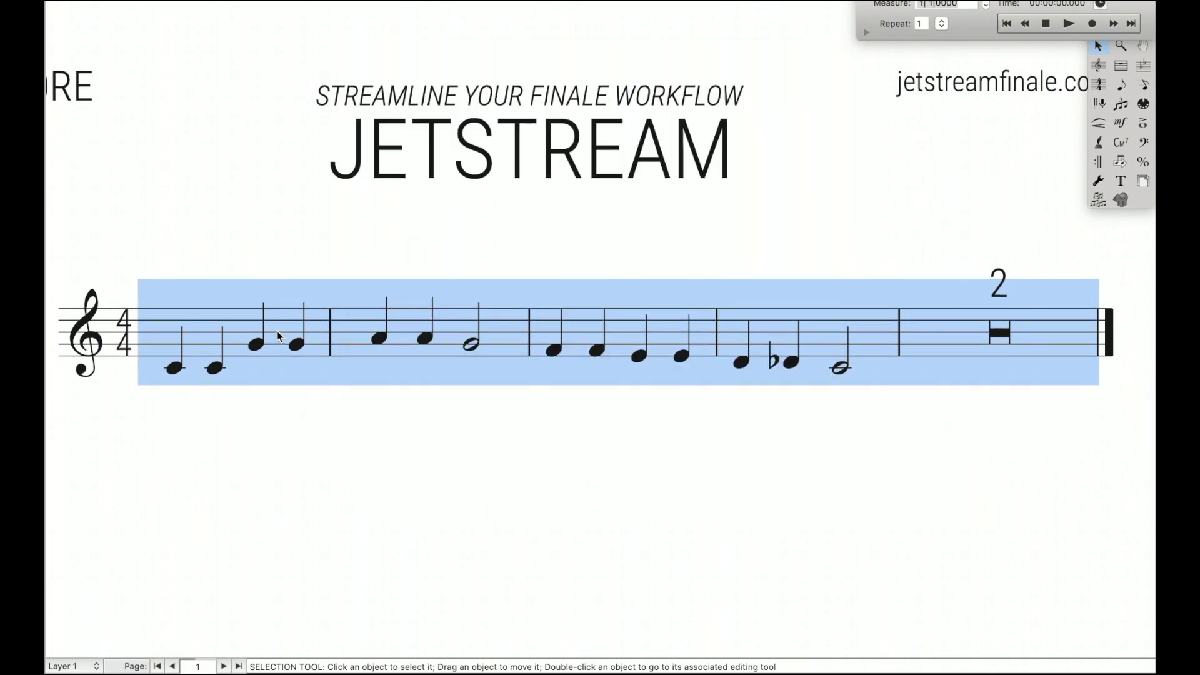
Add a hairpin and a p dynamic under measures 1–4.
click(807, 414)
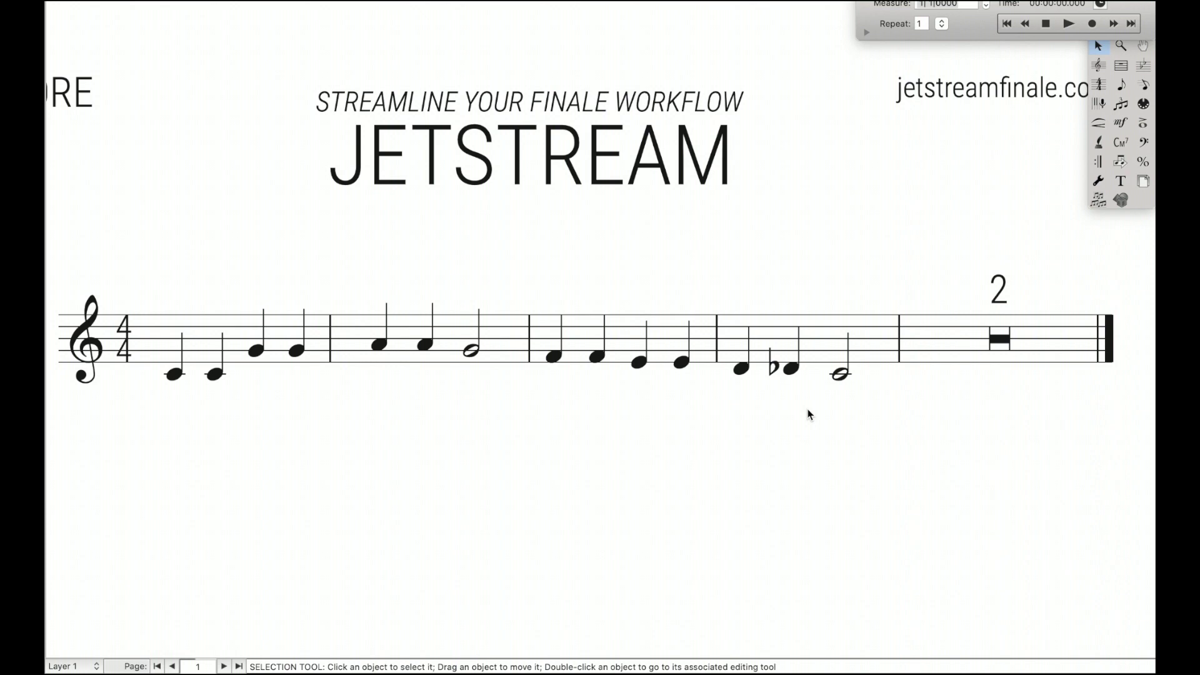
drag(808, 354, 292, 345)
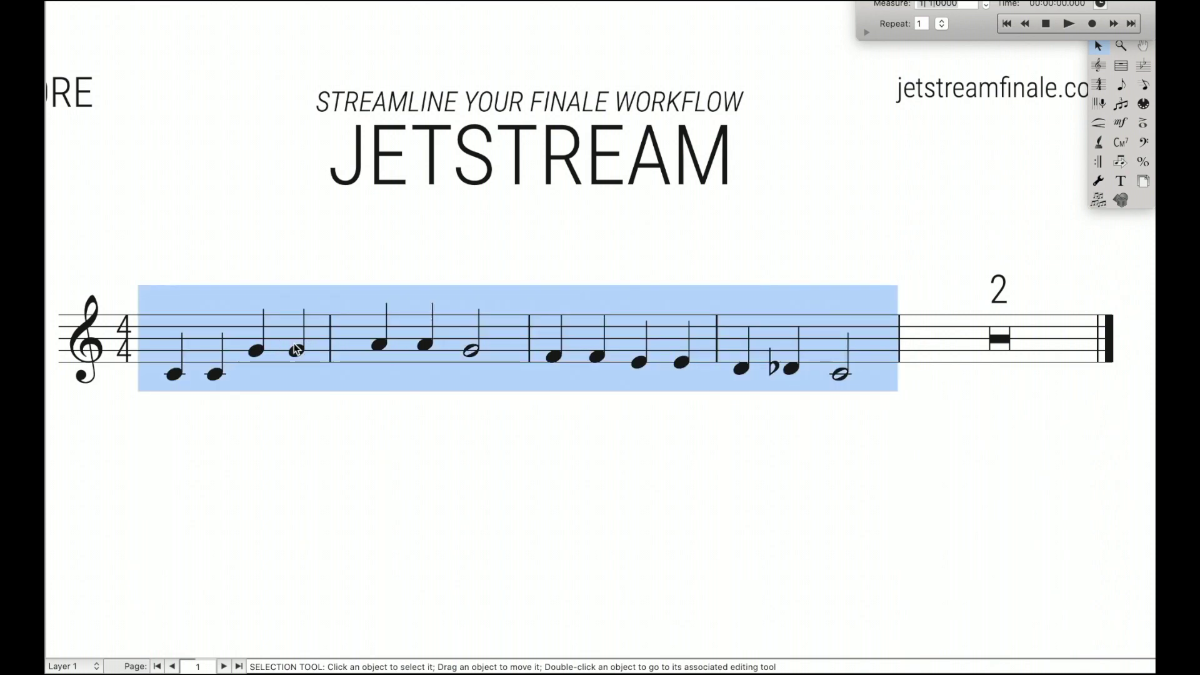
key(shift+period)
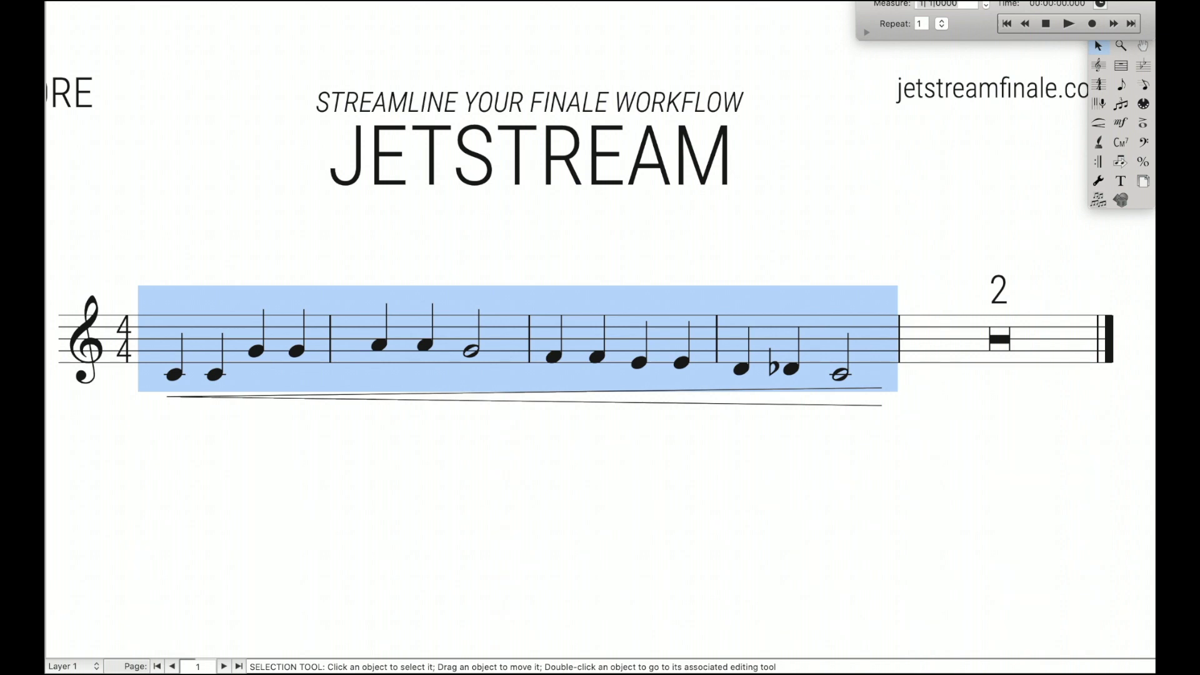
key(p)
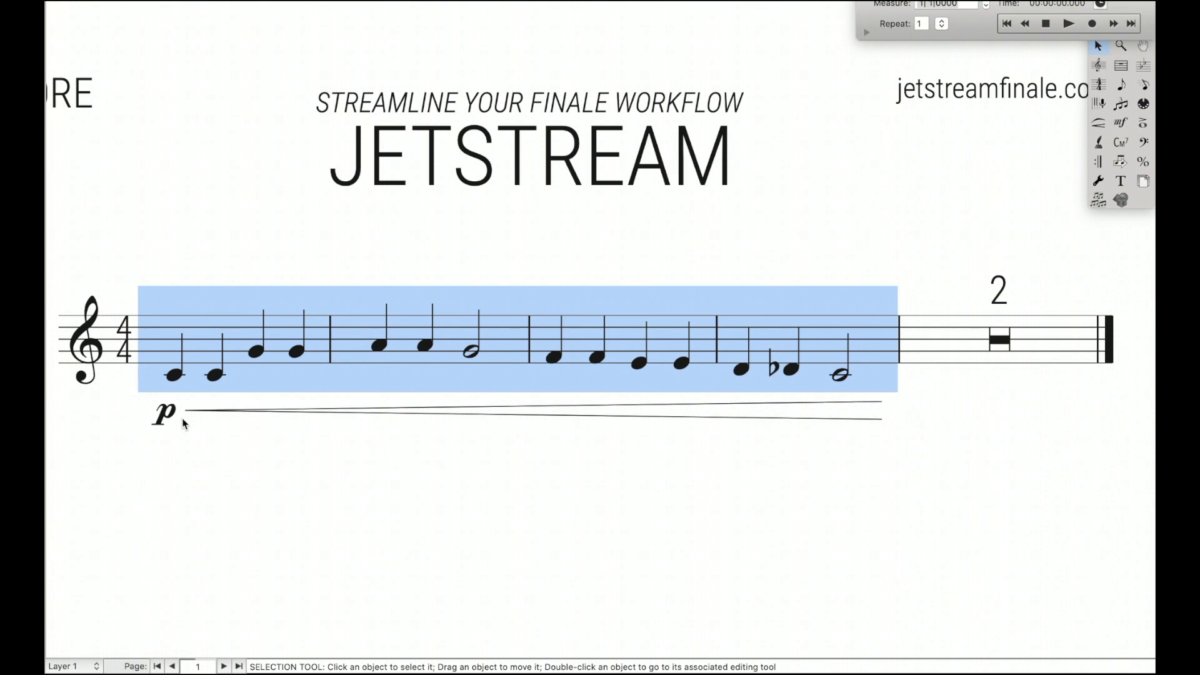
Raise the dynamic from p through mp to mf and fine-tune its vertical position.
key(ctrl+alt+m)
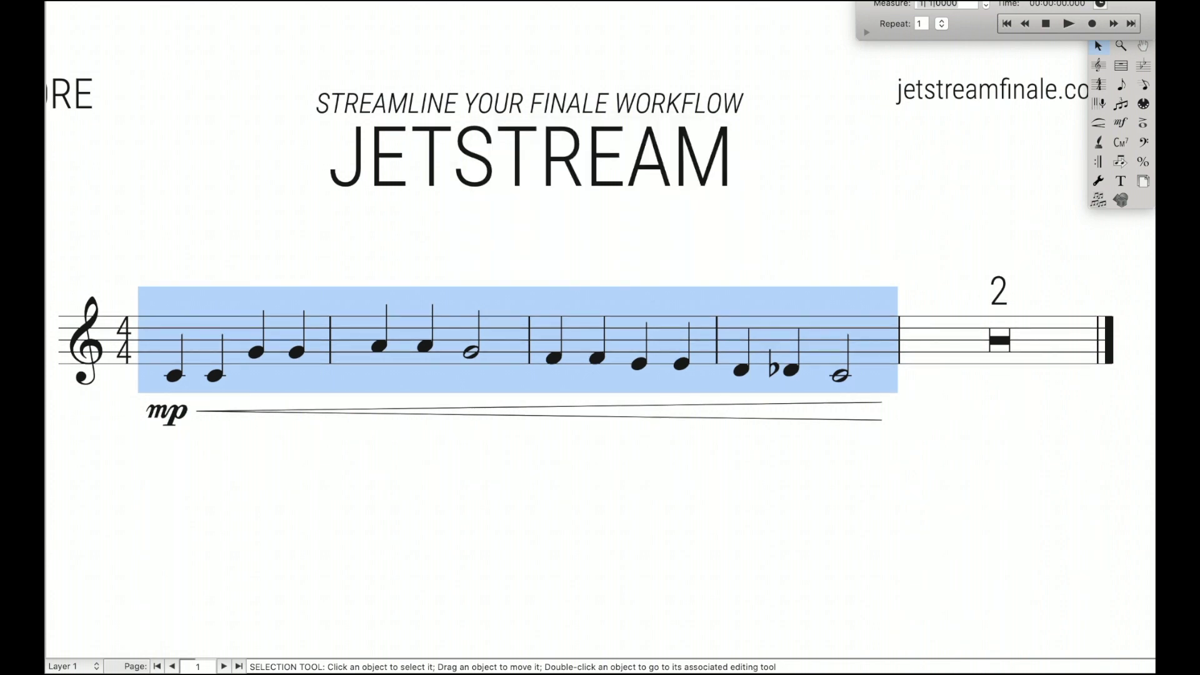
key(ctrl+alt+m)
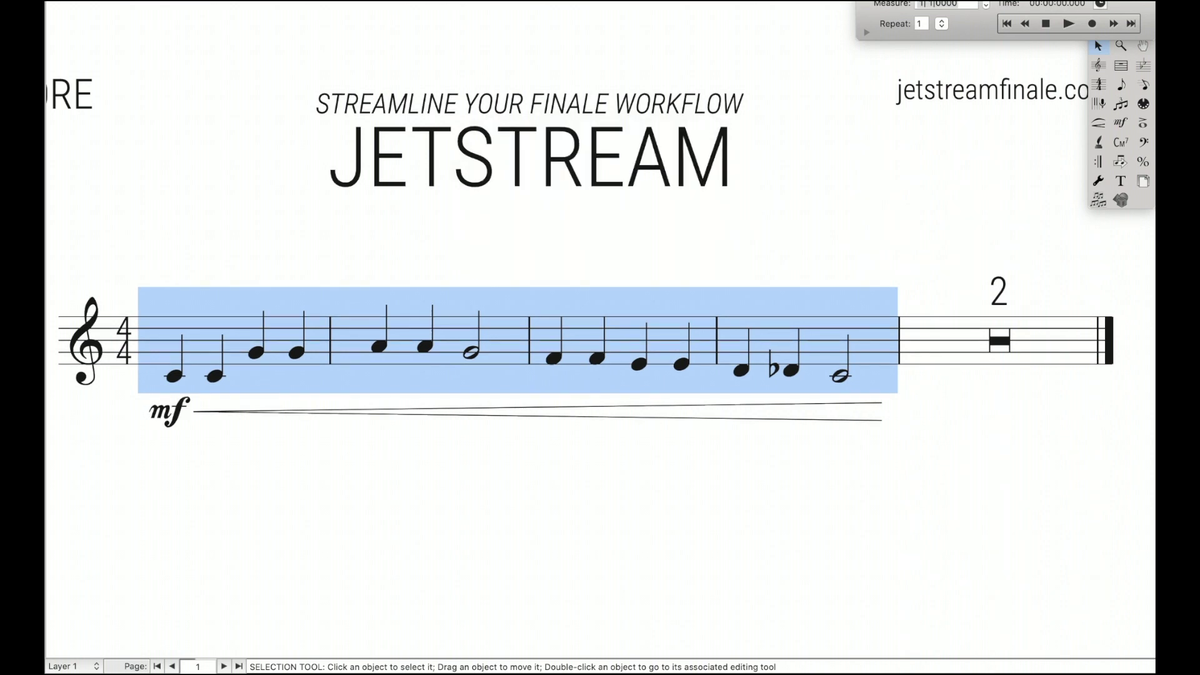
key(Down)
key(Down)
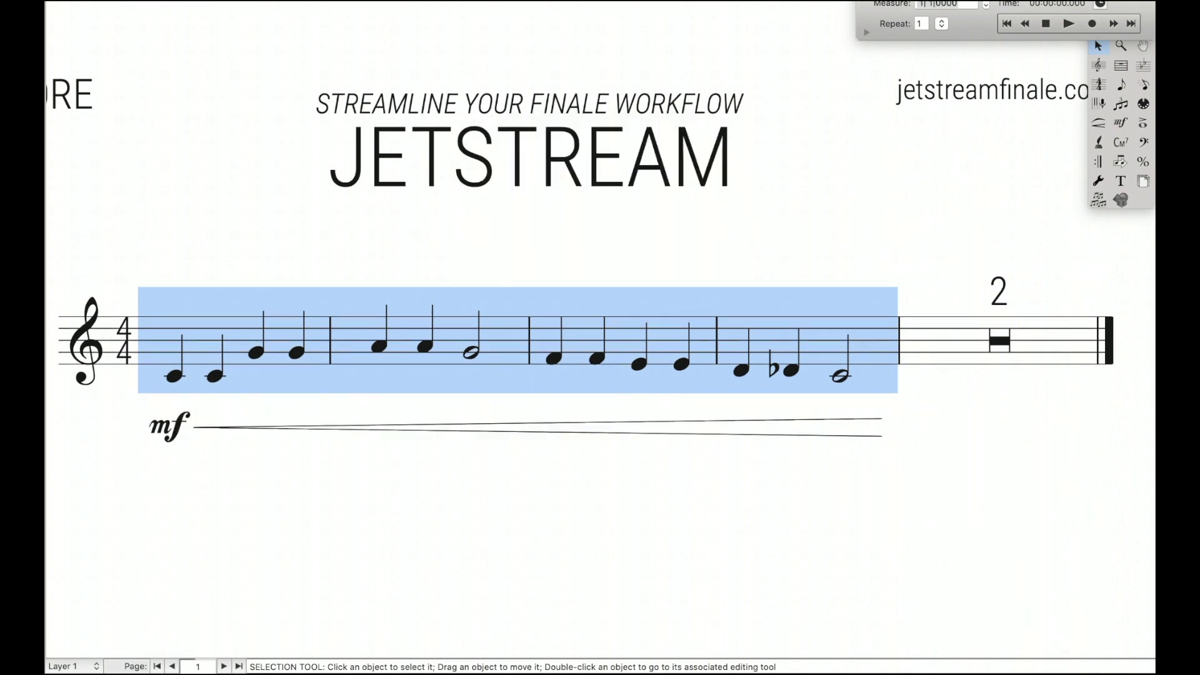
key(Up)
key(Up)
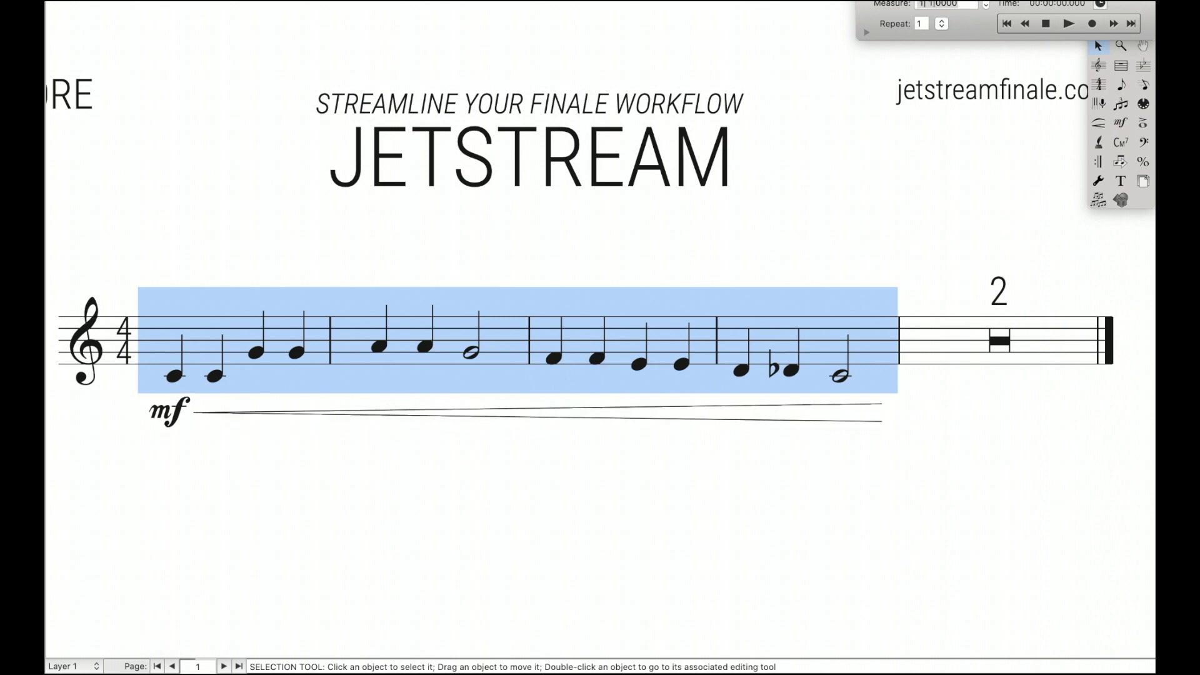
scroll(750, 231, up, 1)
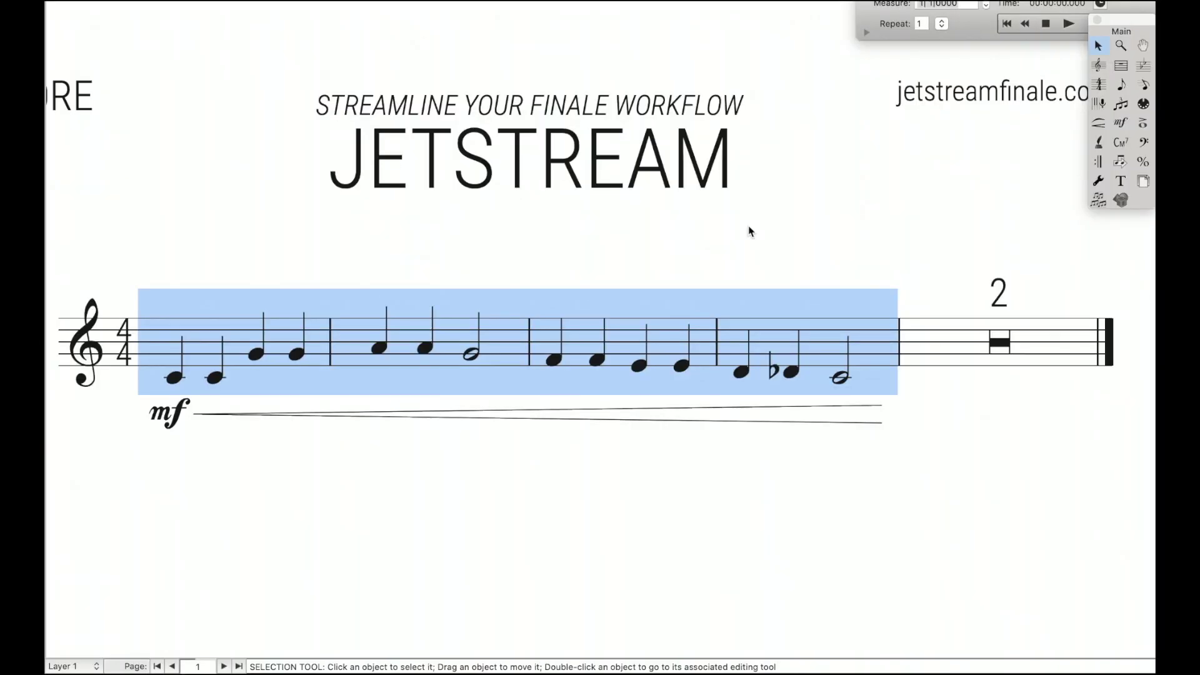
Accent every note in measures 3 and 4.
drag(691, 314, 815, 336)
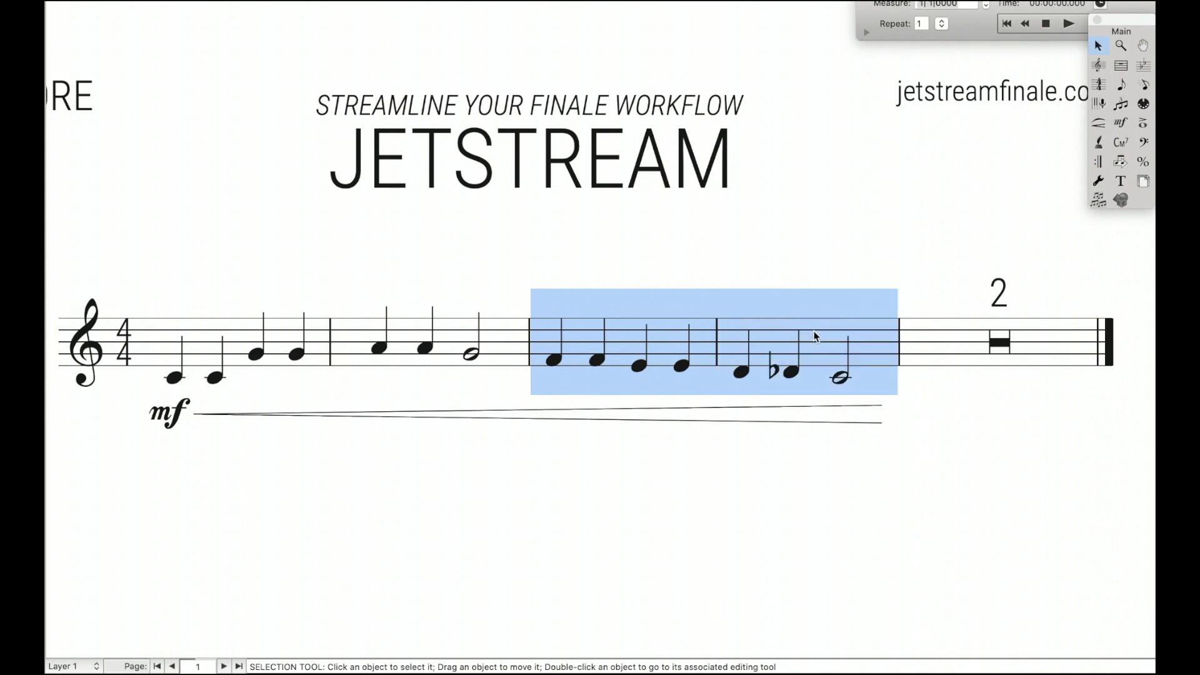
key(a)
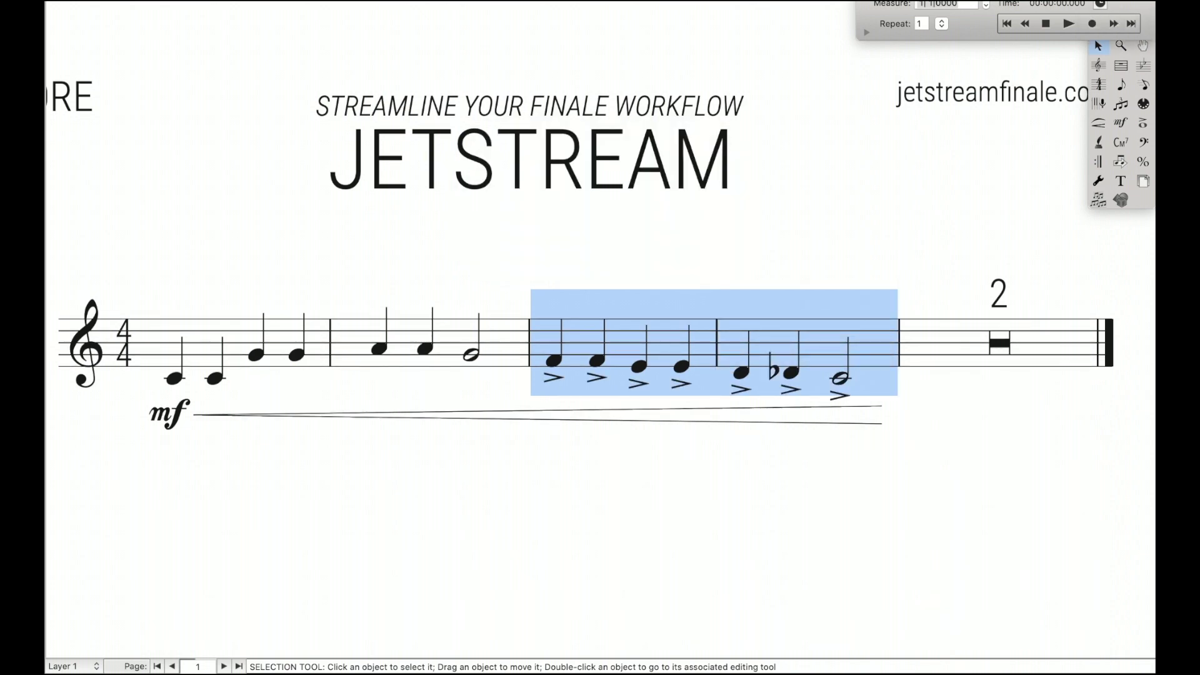
click(918, 249)
Put a fermata on the final half note using the JetStream code 'fer'.
drag(825, 285, 922, 384)
key(ctrl+j)
text(fer)
key(Return)
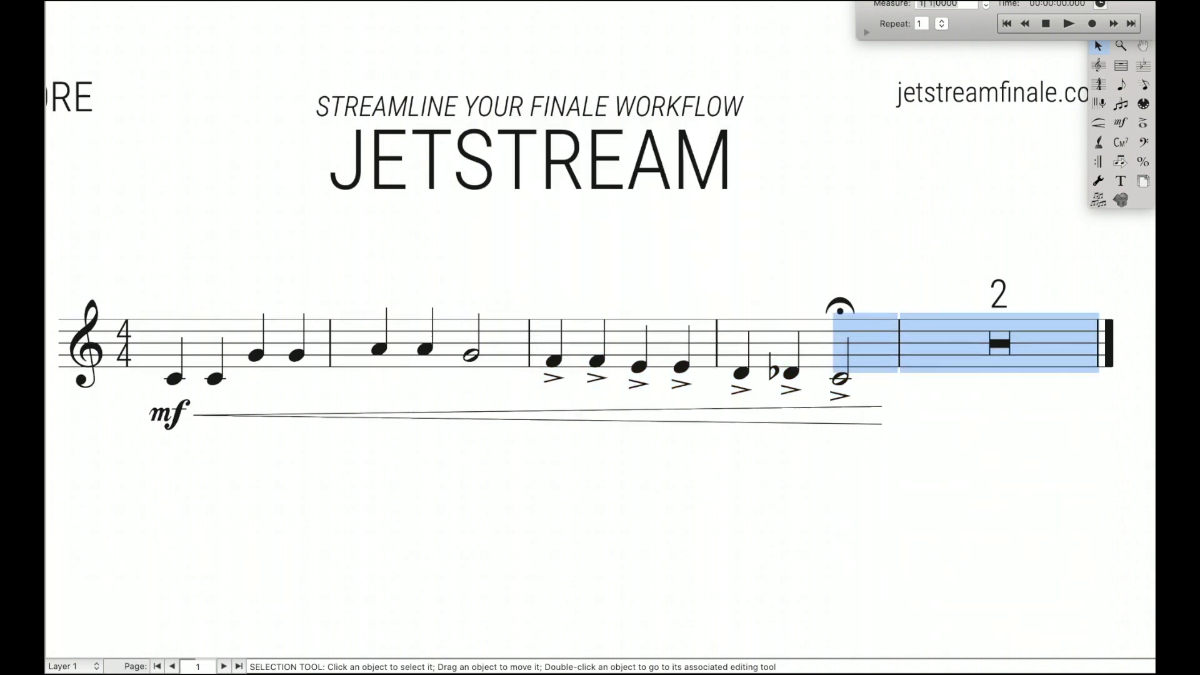
click(915, 415)
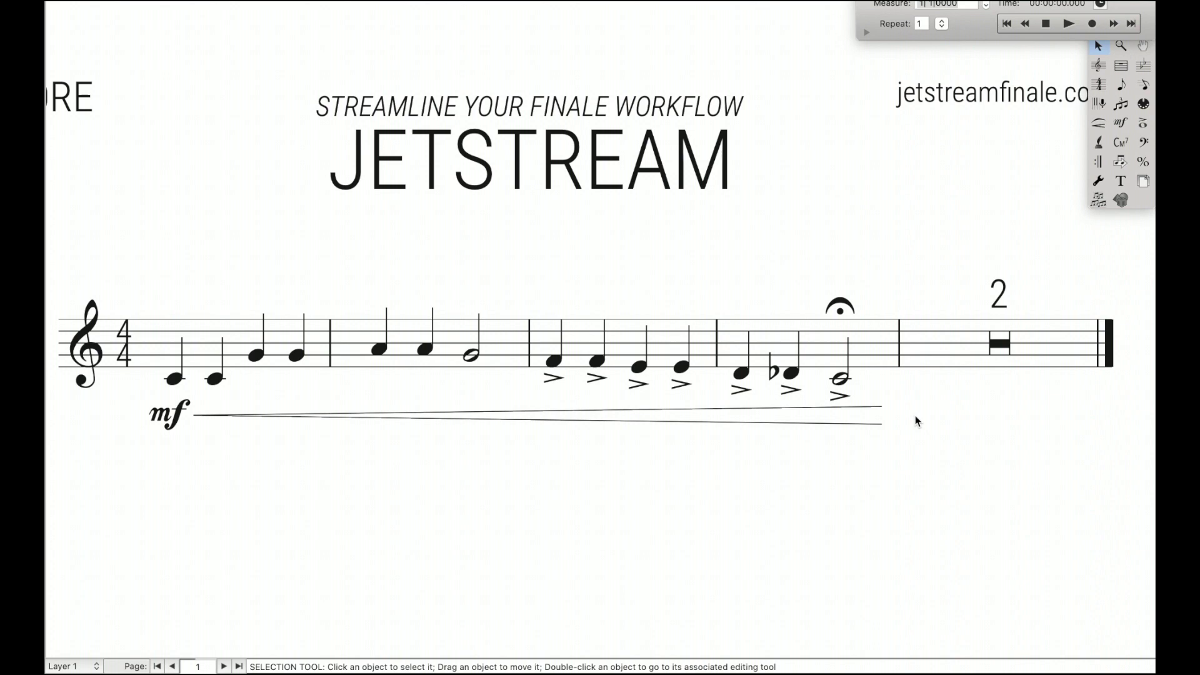
Try adding a fermata on the flat note with the Articulation tool, then undo it.
click(1143, 123)
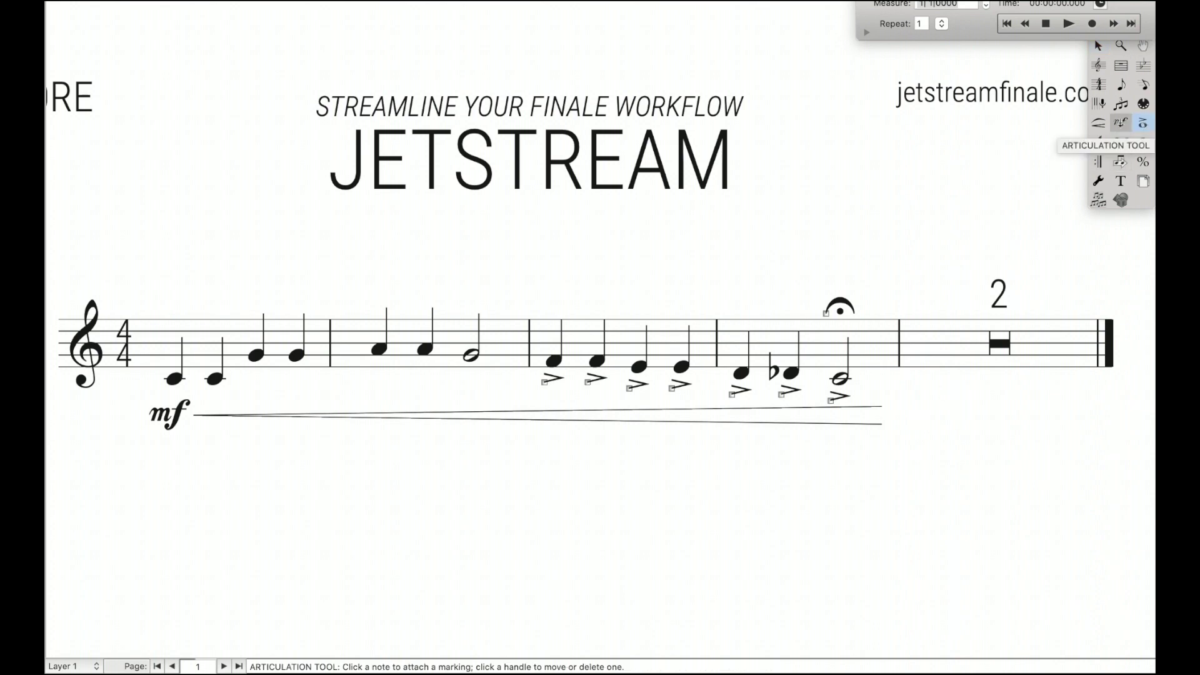
click(792, 345)
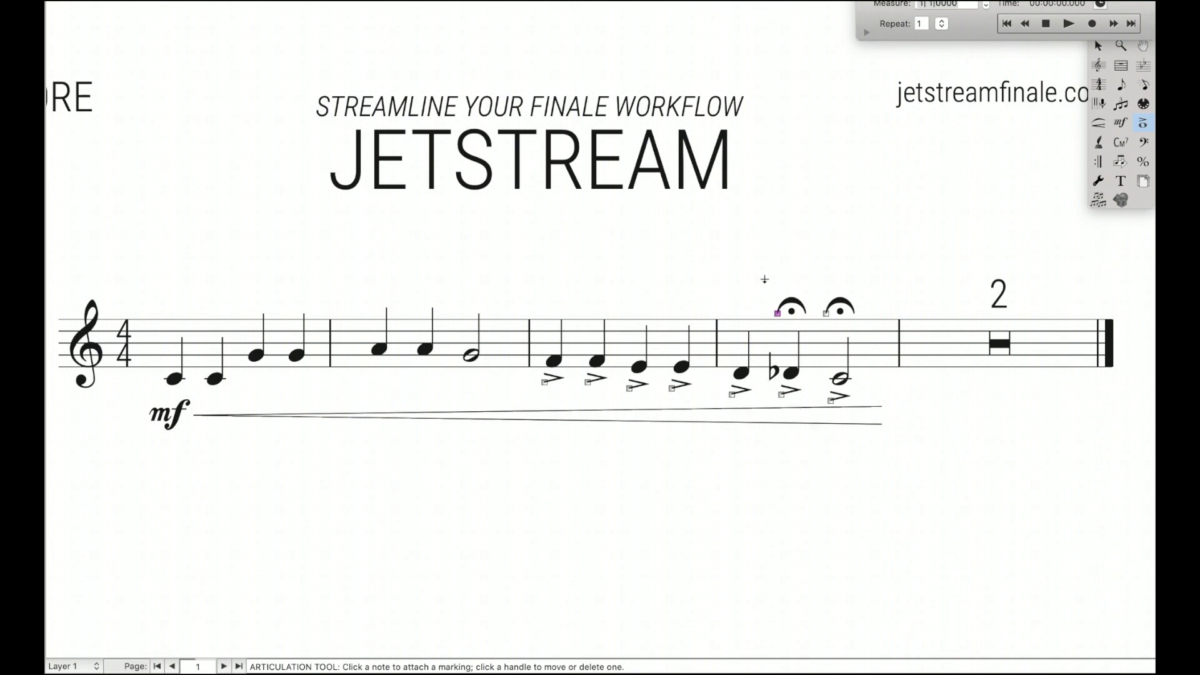
key(ctrl+z)
key(Escape)
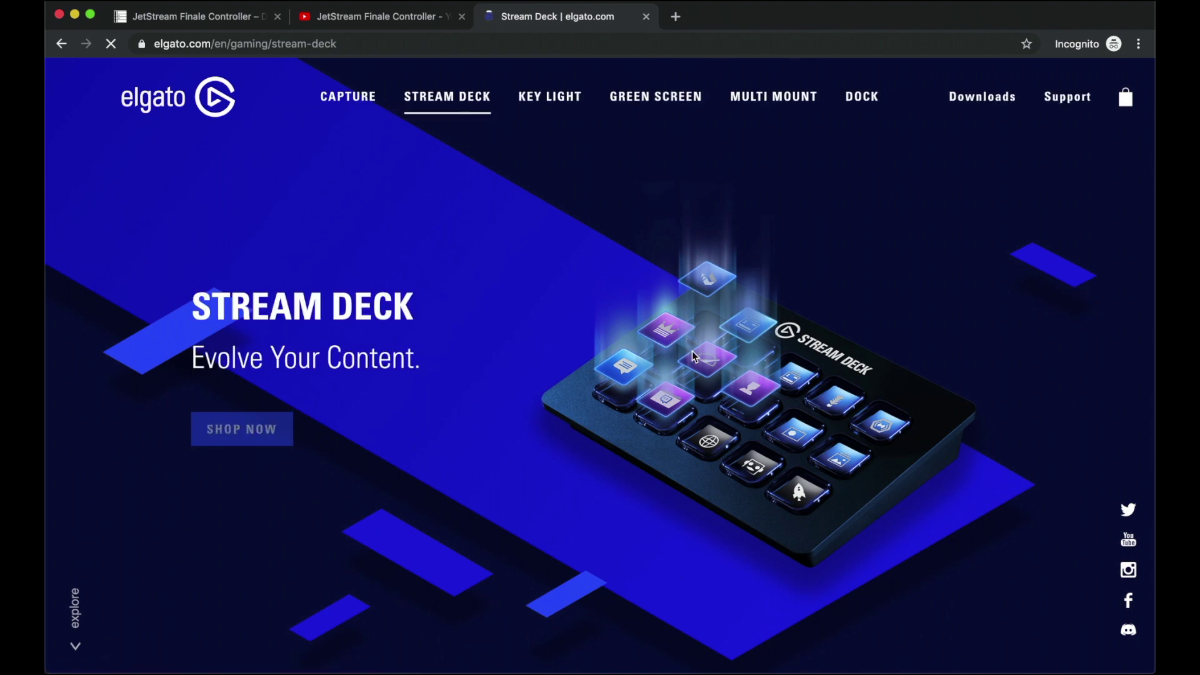
Browse down the elgato.com Stream Deck product page, then return to the JetStream Finale Controller site.
scroll(695, 362, down, 3)
scroll(779, 312, down, 10)
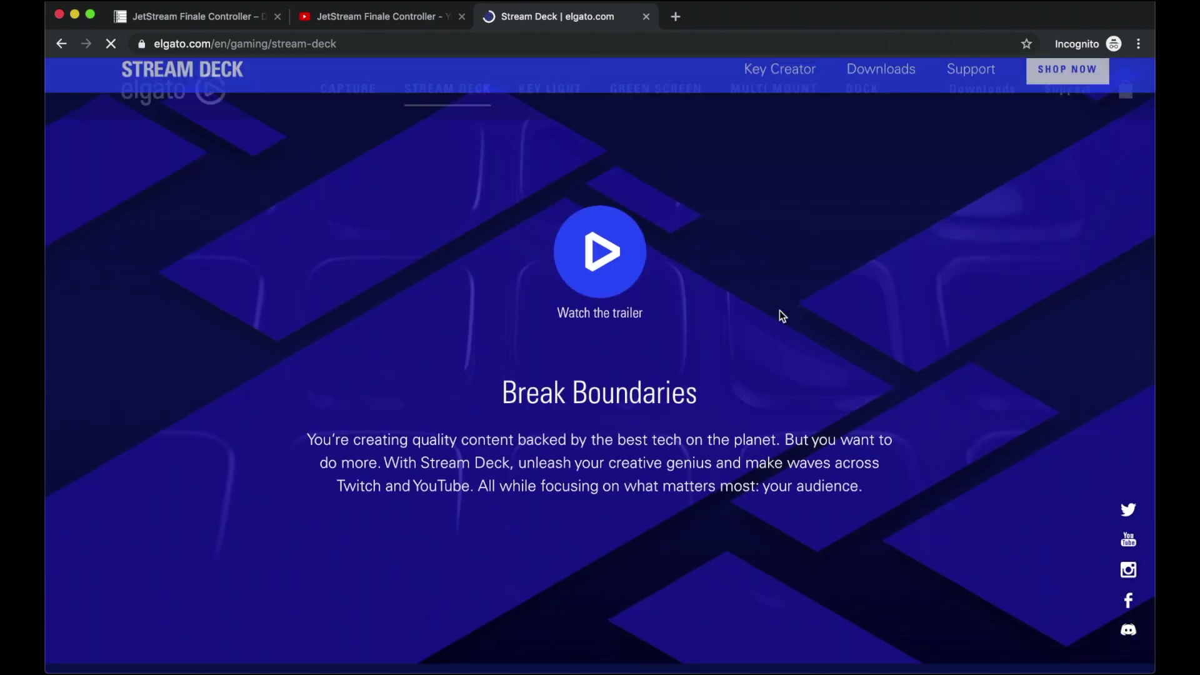
scroll(778, 310, down, 4)
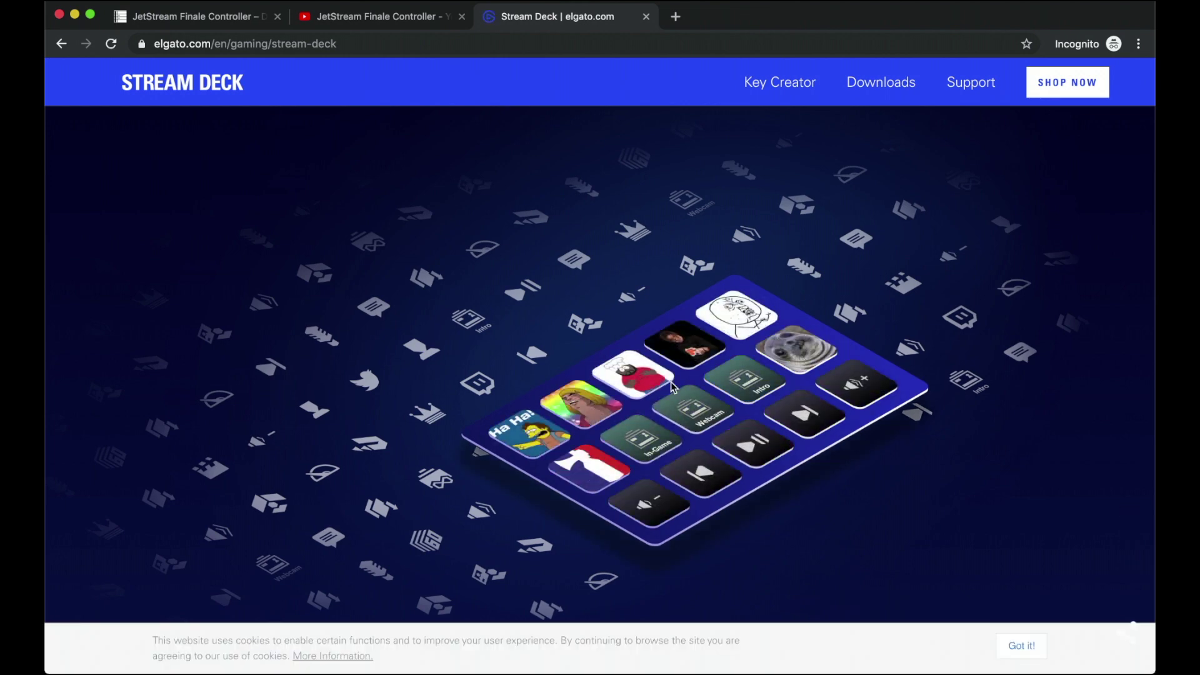
scroll(668, 465, down, 3)
scroll(667, 469, down, 10)
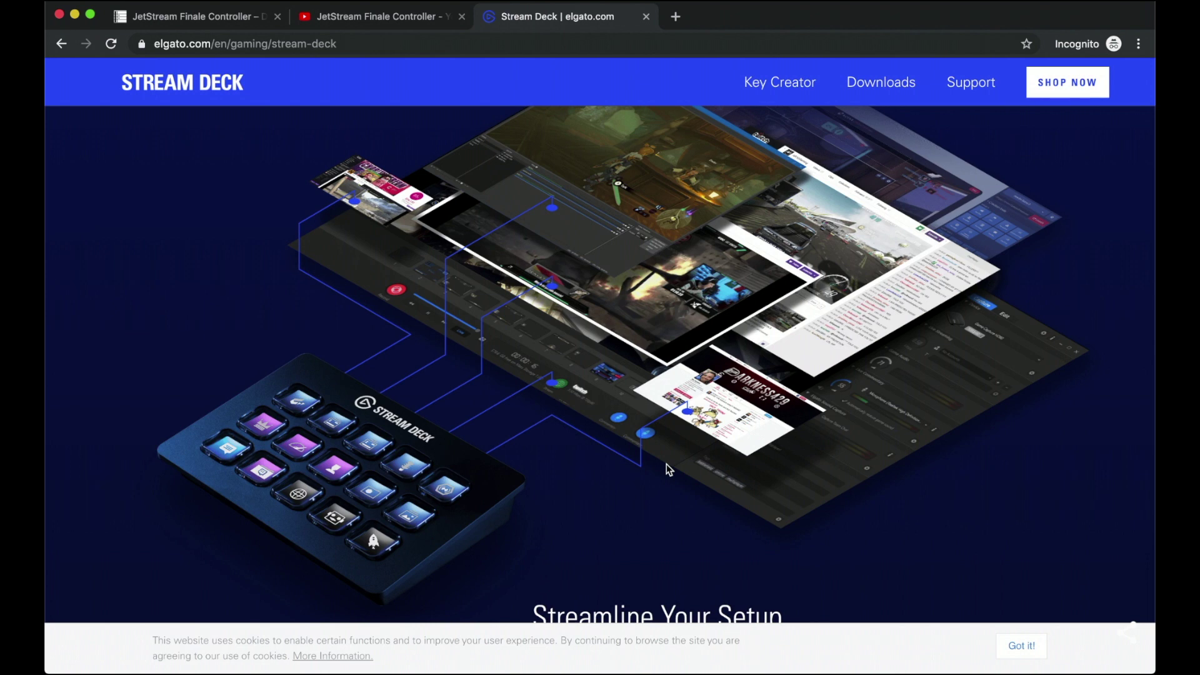
key(ctrl+Tab)
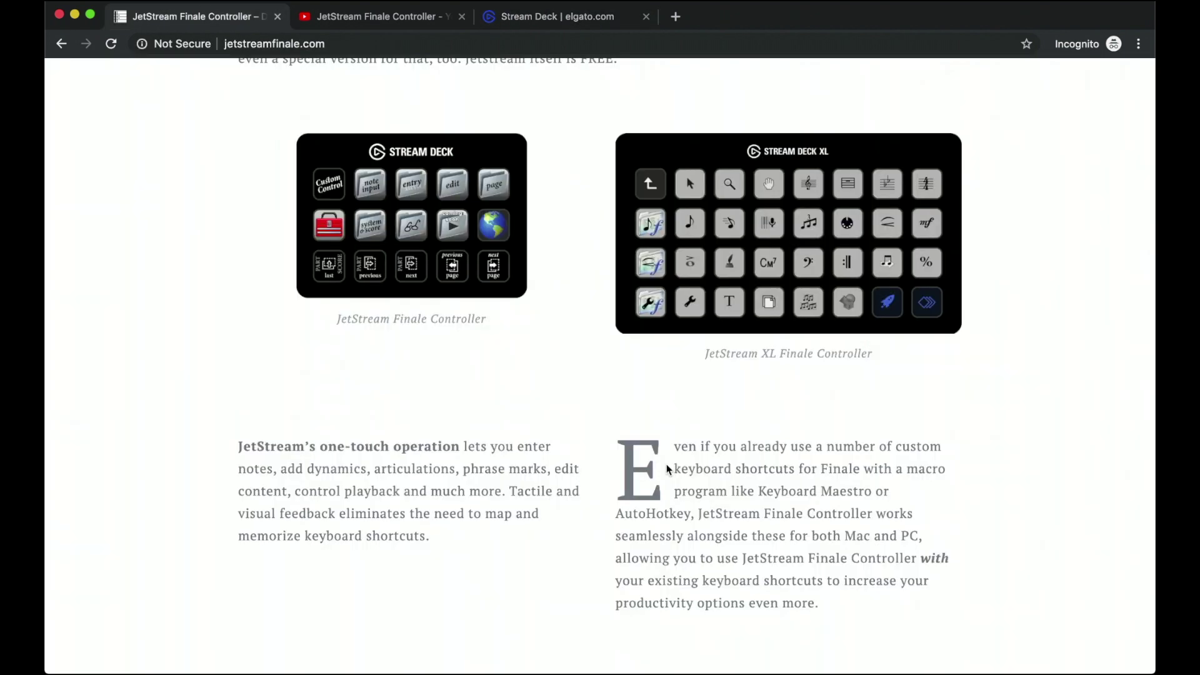
Scroll around the JetStream Finale Controller page near the signup form.
scroll(666, 469, up, 4)
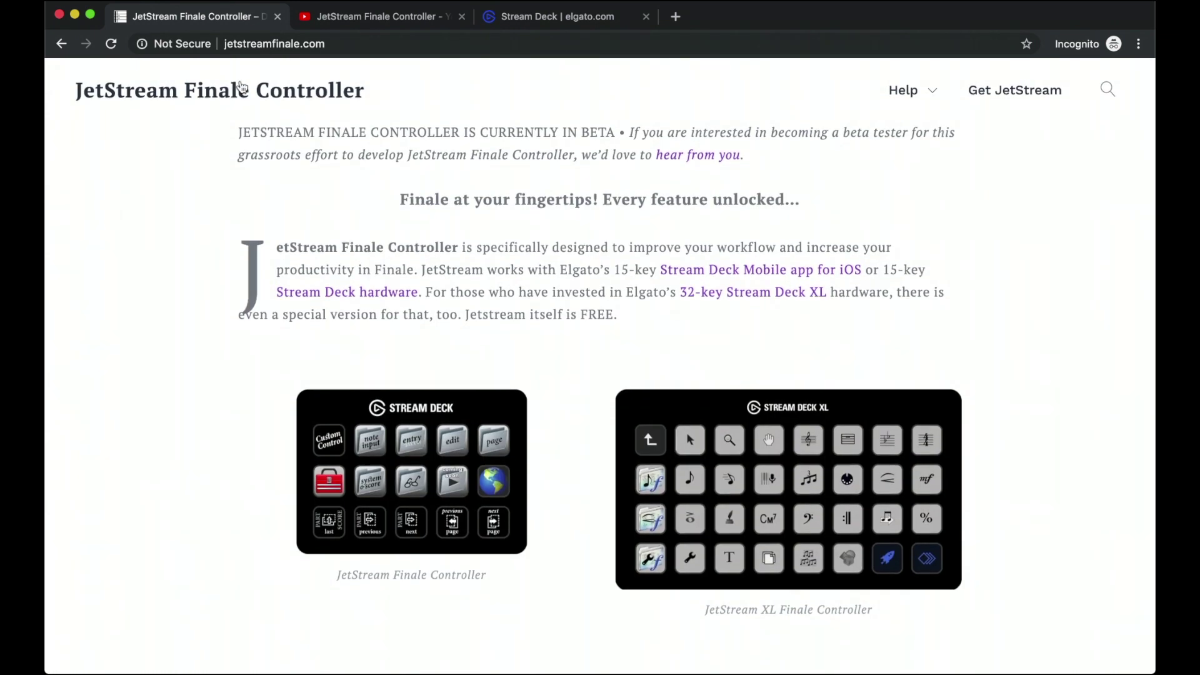
scroll(649, 562, down, 20)
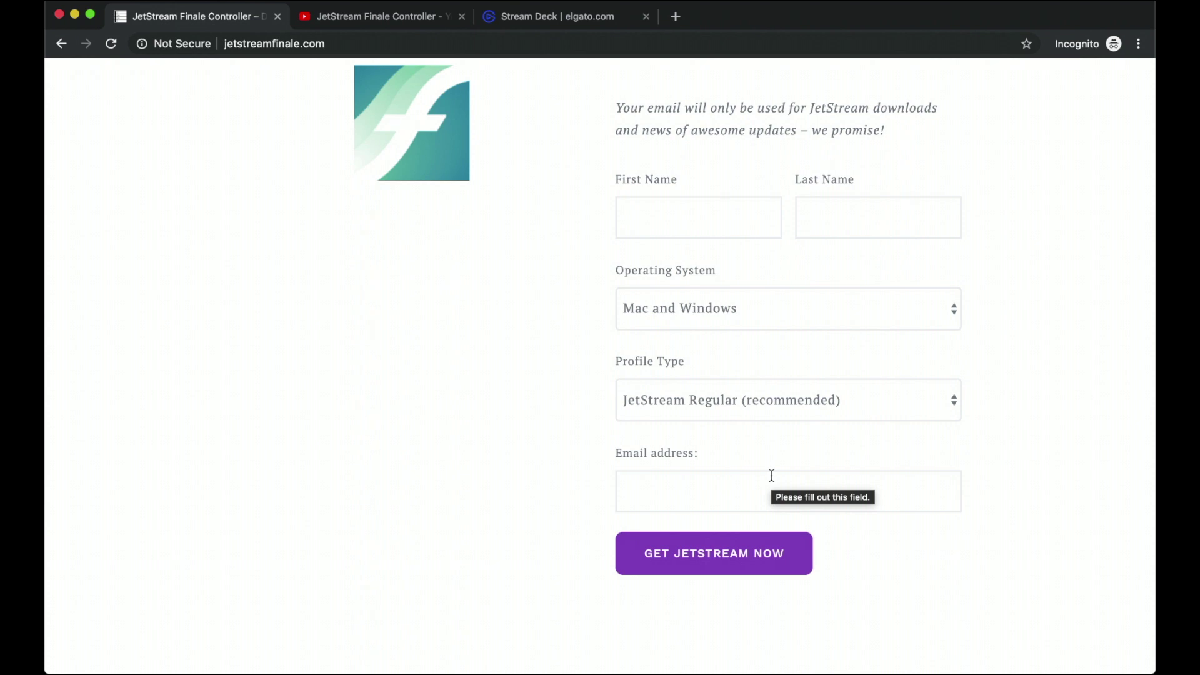
scroll(572, 421, up, 10)
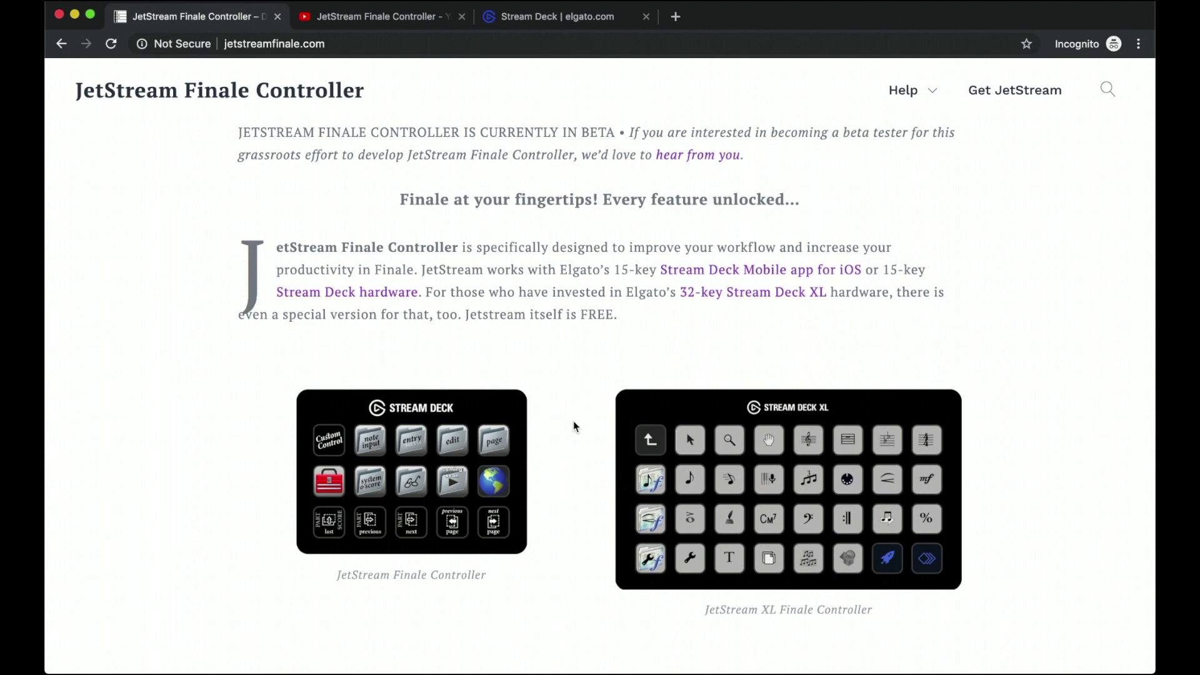
scroll(572, 422, down, 5)
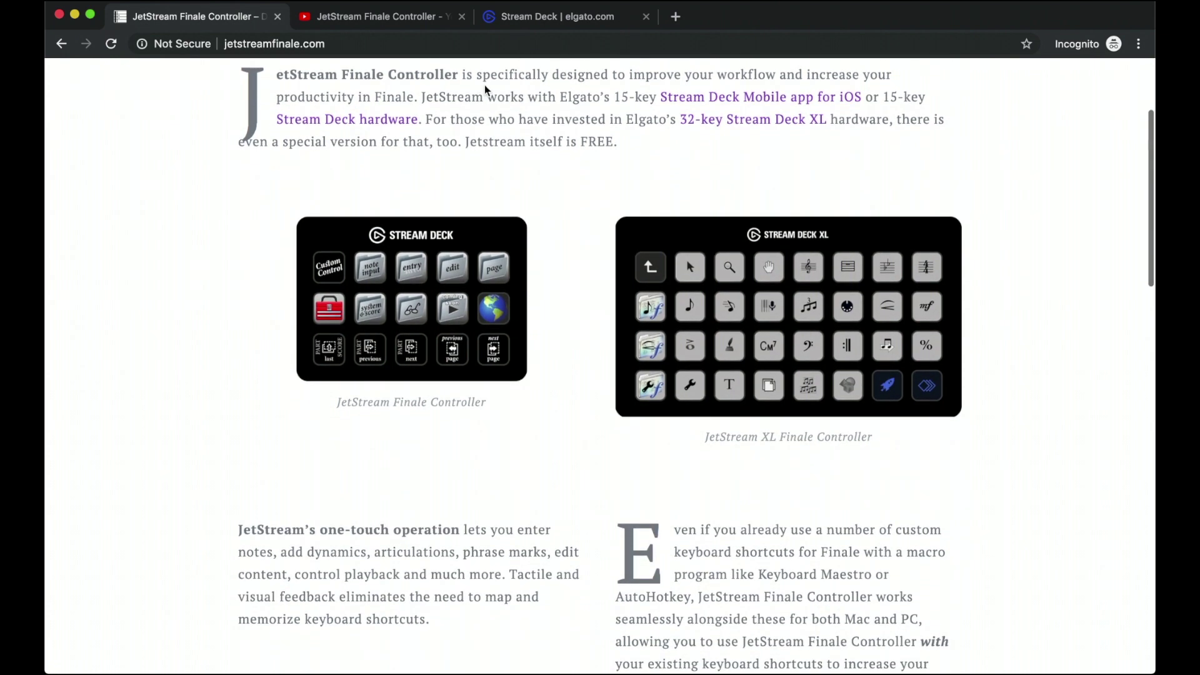
Glance at the elgato.com Stream Deck page, then return to the top of the JetStream overview.
click(557, 18)
scroll(557, 309, down, 10)
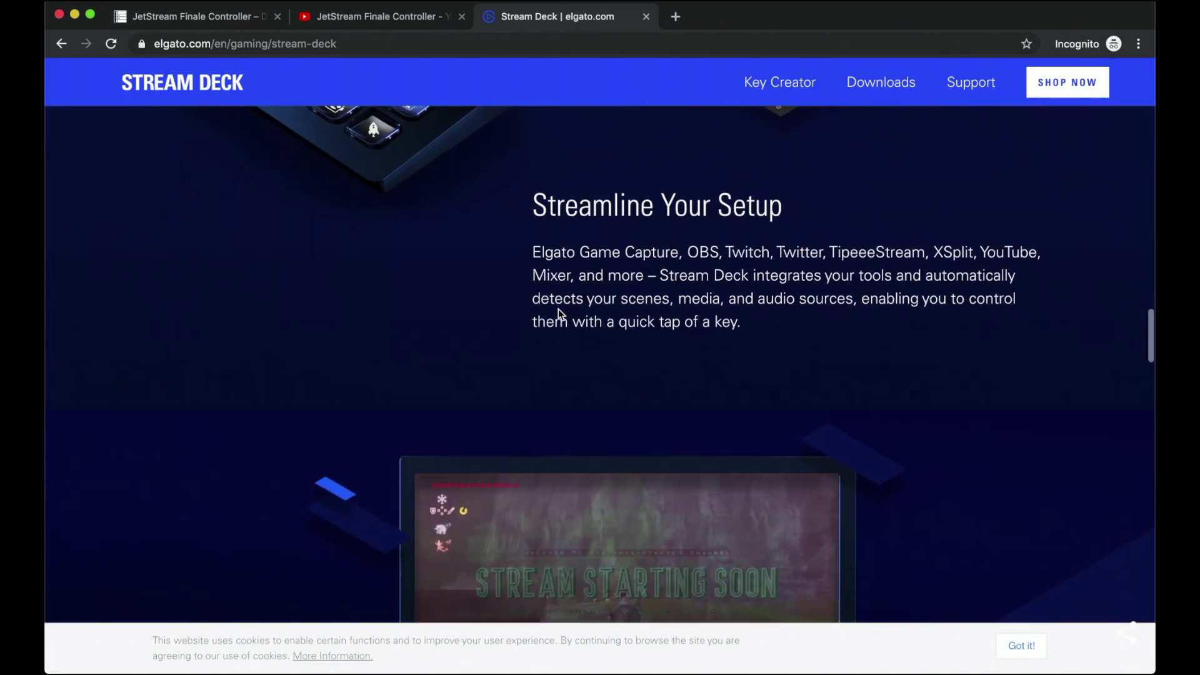
scroll(557, 309, down, 1)
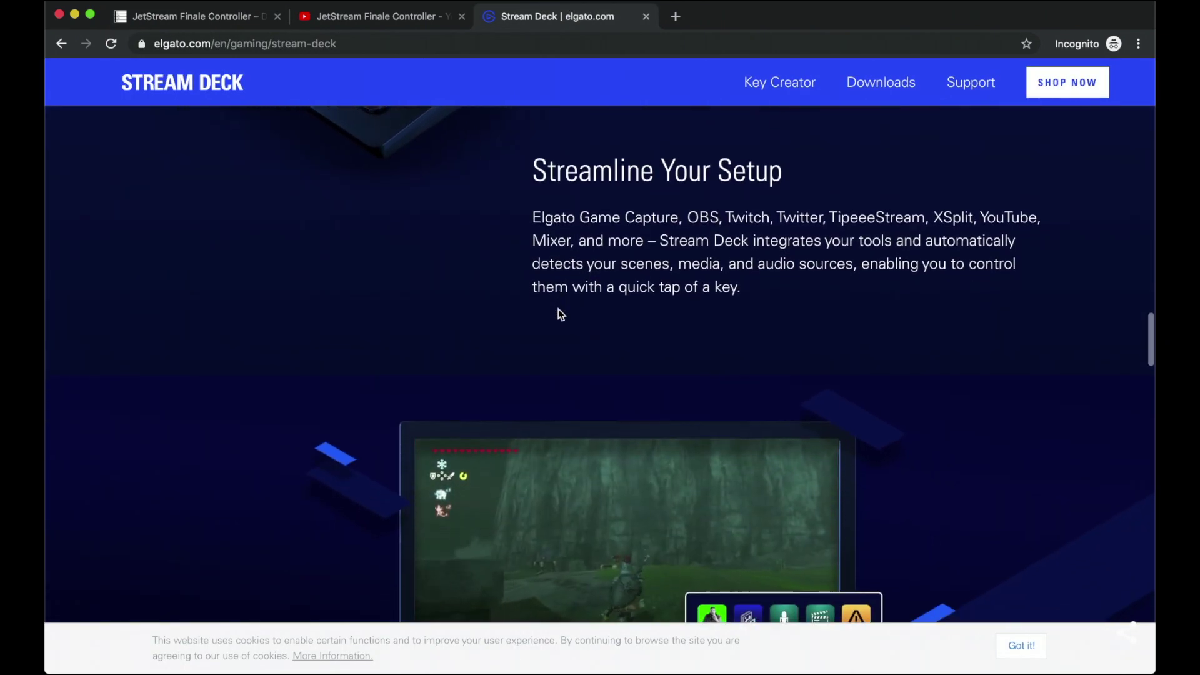
click(179, 24)
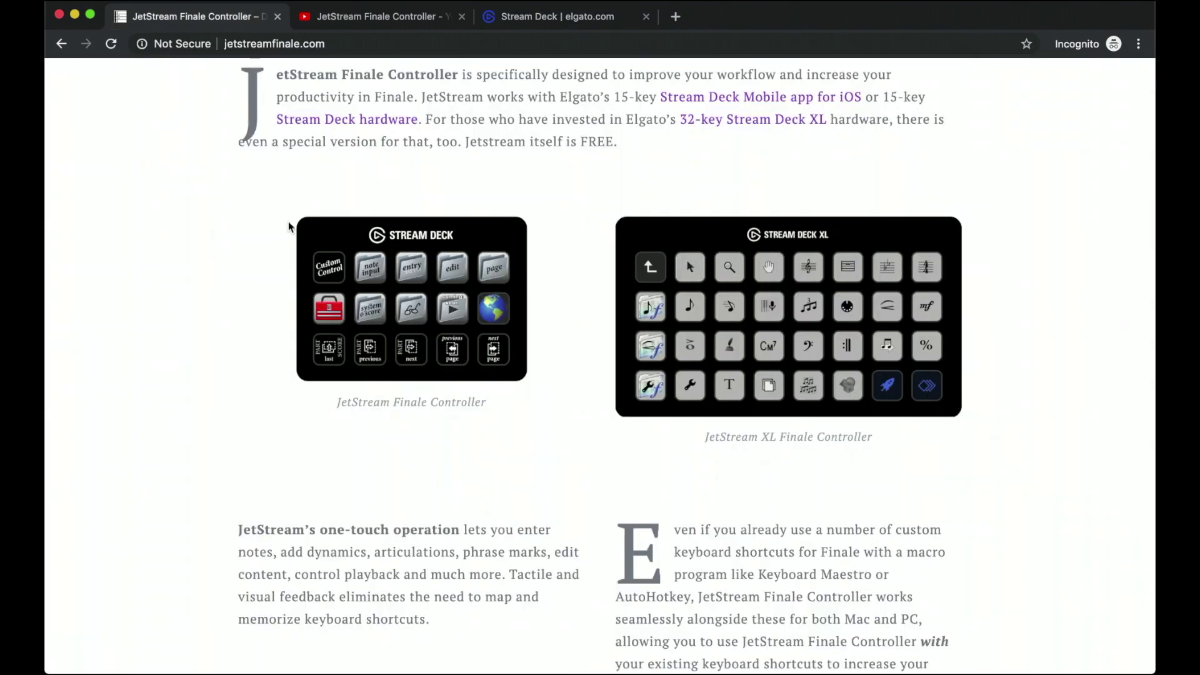
scroll(289, 226, up, 3)
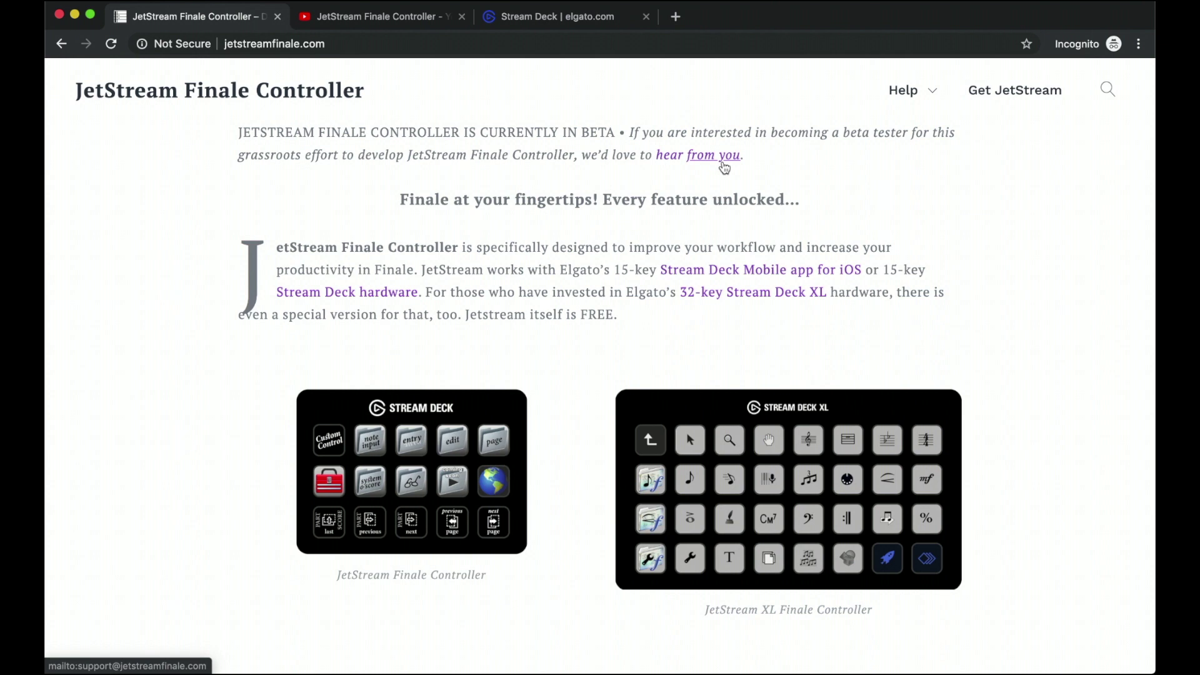
click(388, 27)
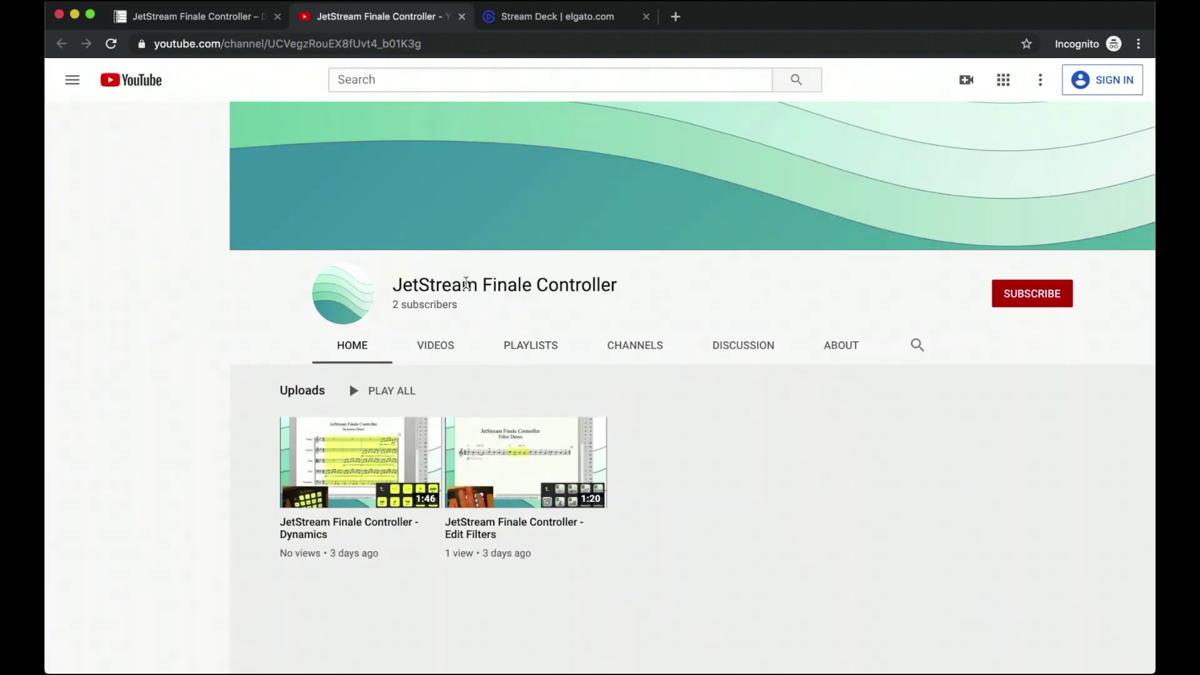
Highlight the 'JetStream Finale Controller' channel name on the YouTube page.
drag(405, 285, 658, 292)
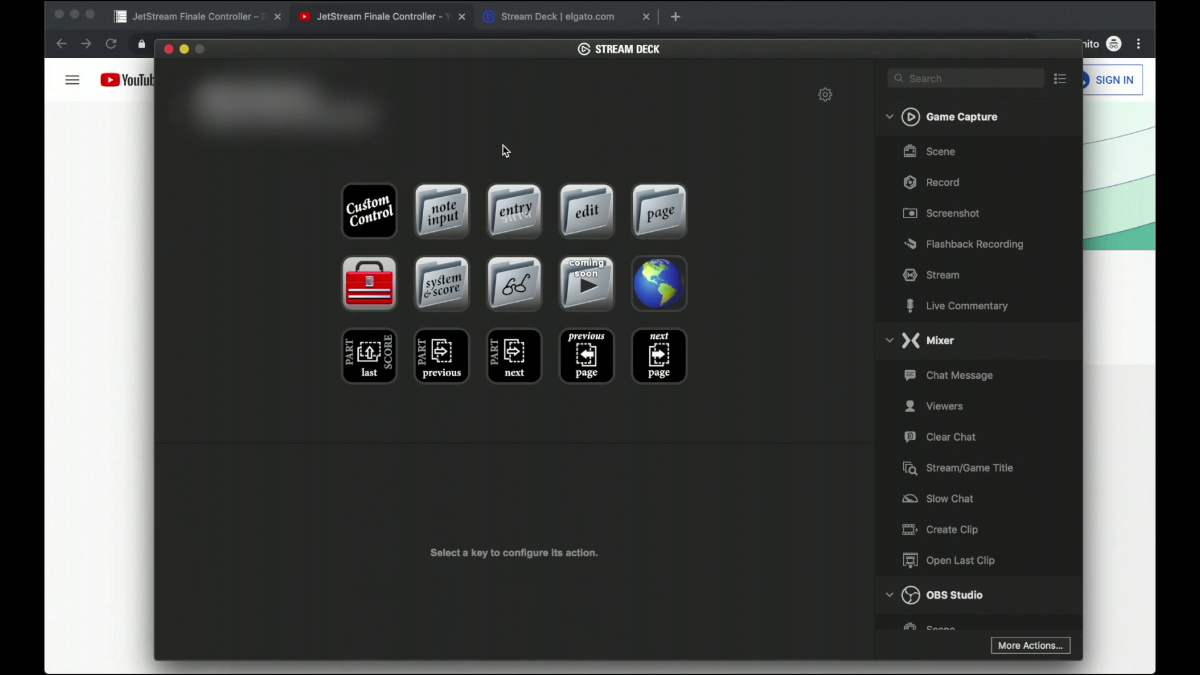
Browse the note input folder, then go through entry into the articulations folder and its sub-folder.
double_click(449, 215)
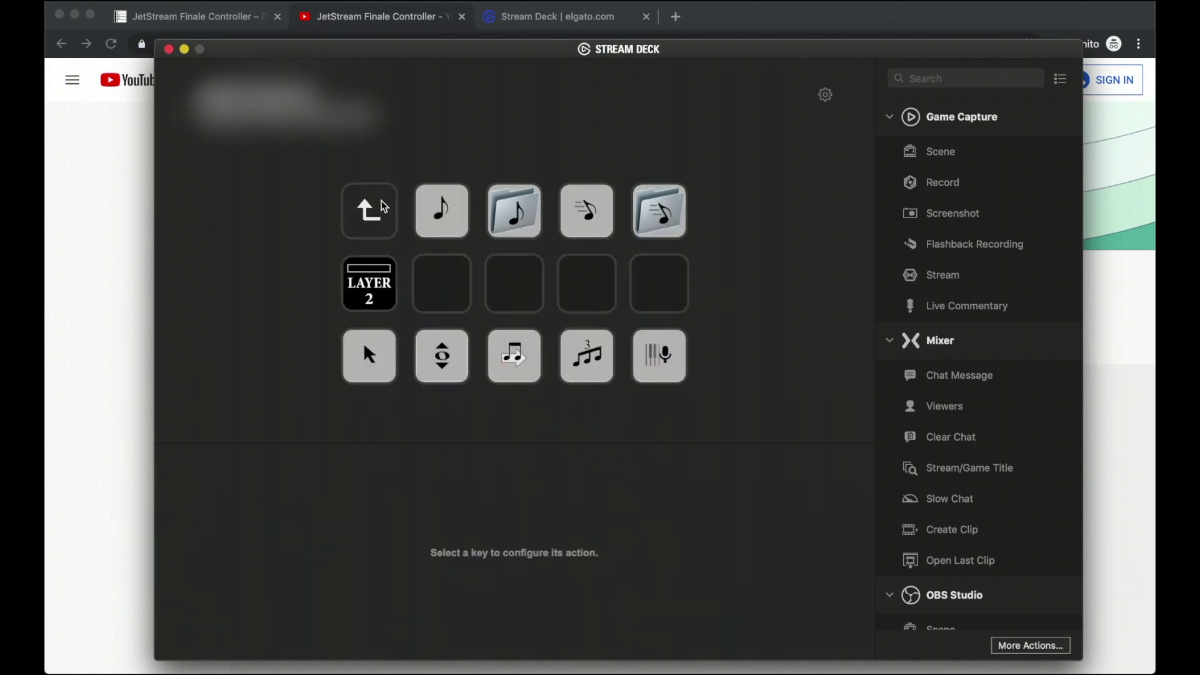
double_click(370, 215)
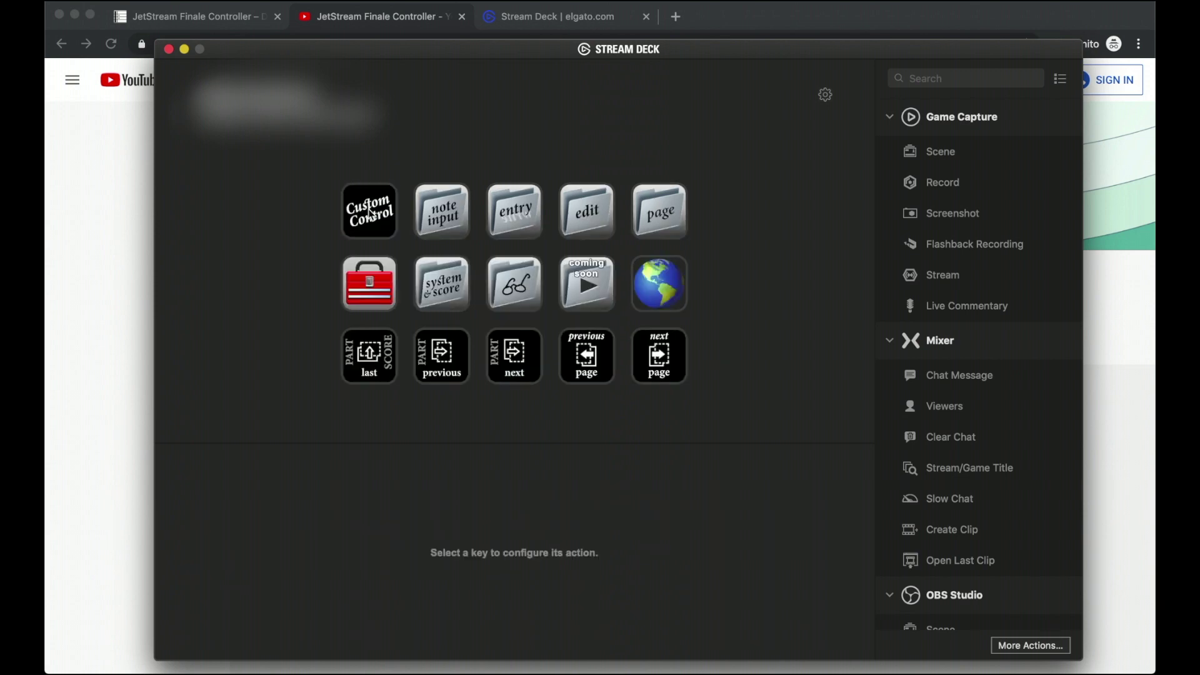
double_click(530, 220)
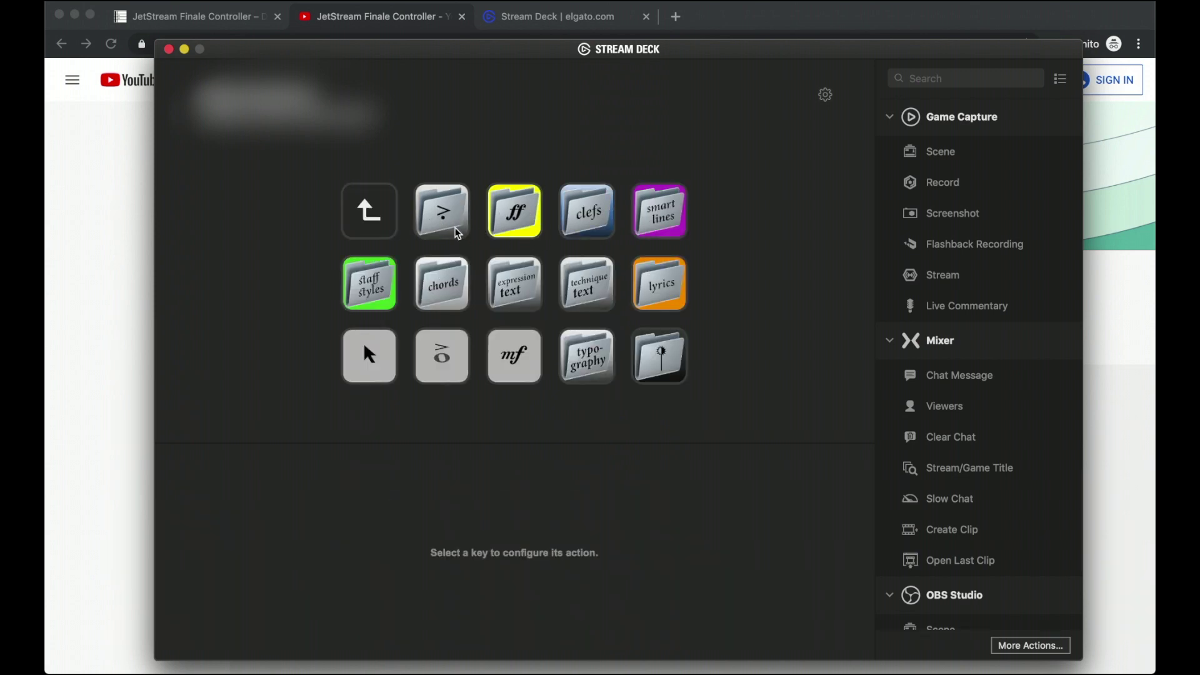
click(457, 232)
double_click(458, 233)
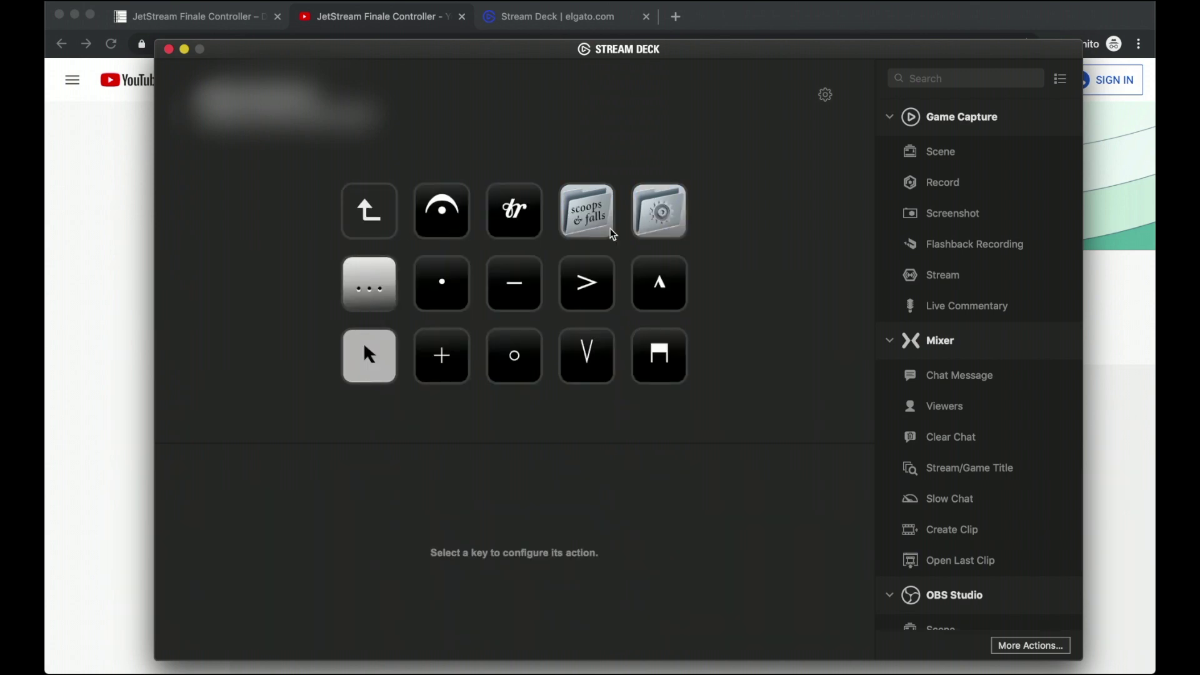
double_click(662, 220)
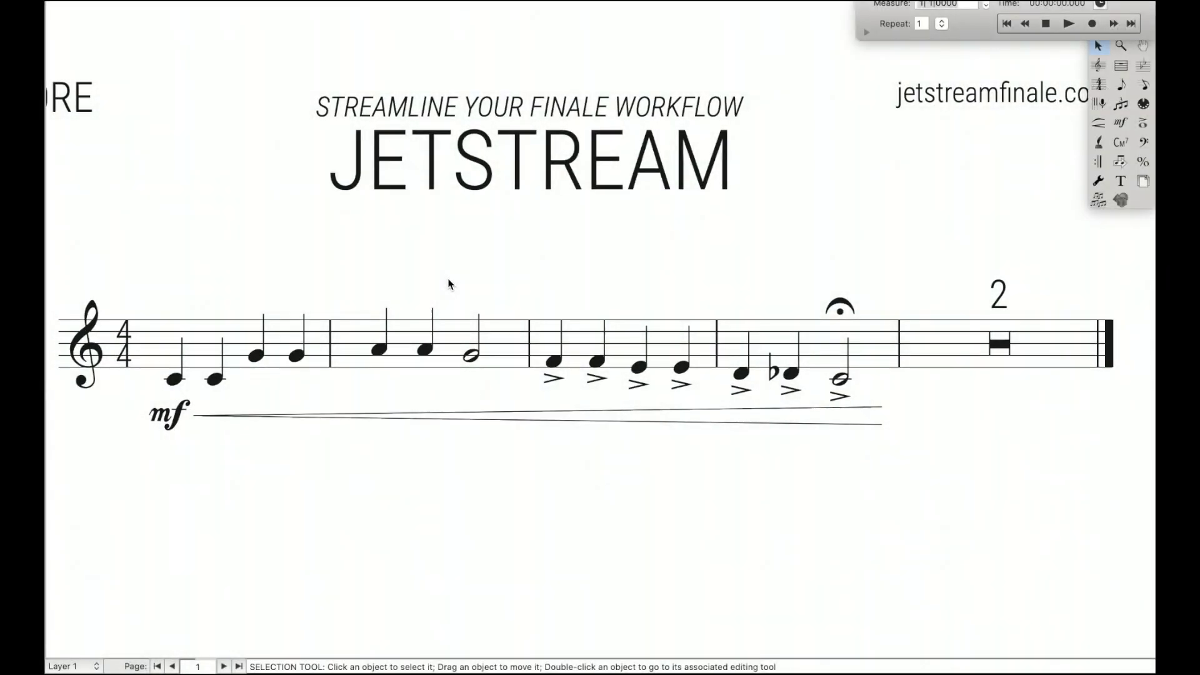
Attach an articulation to the fourth note of measure 1.
key(ctrl+alt+a)
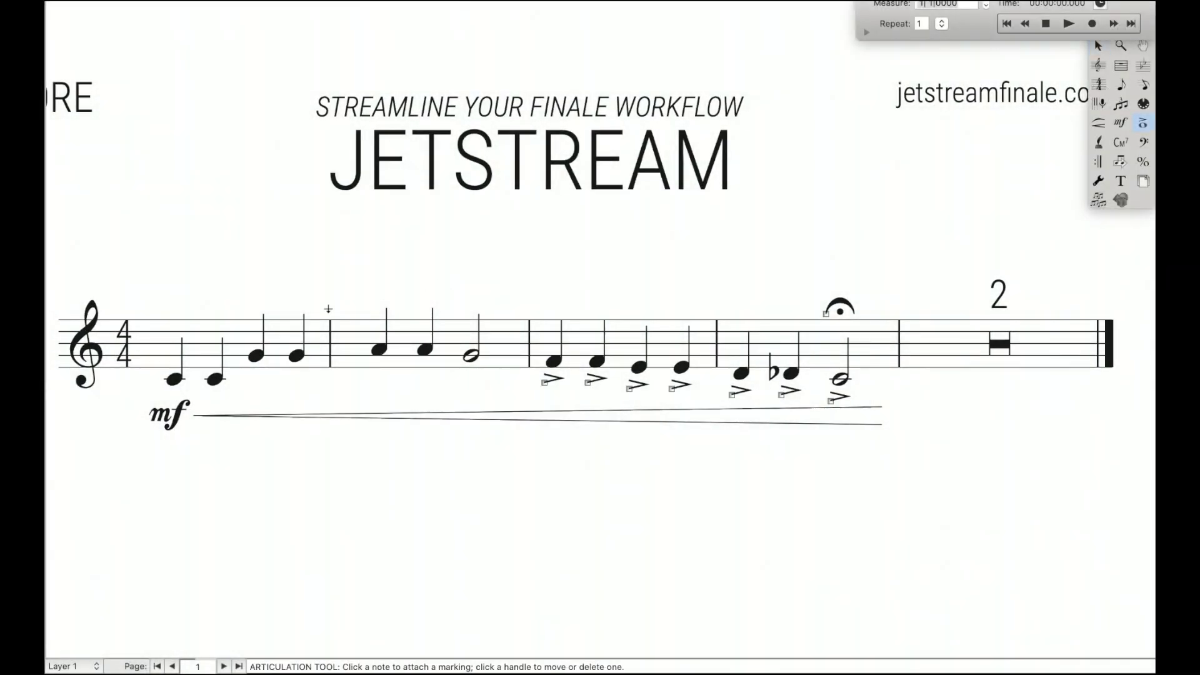
click(296, 354)
key(Escape)
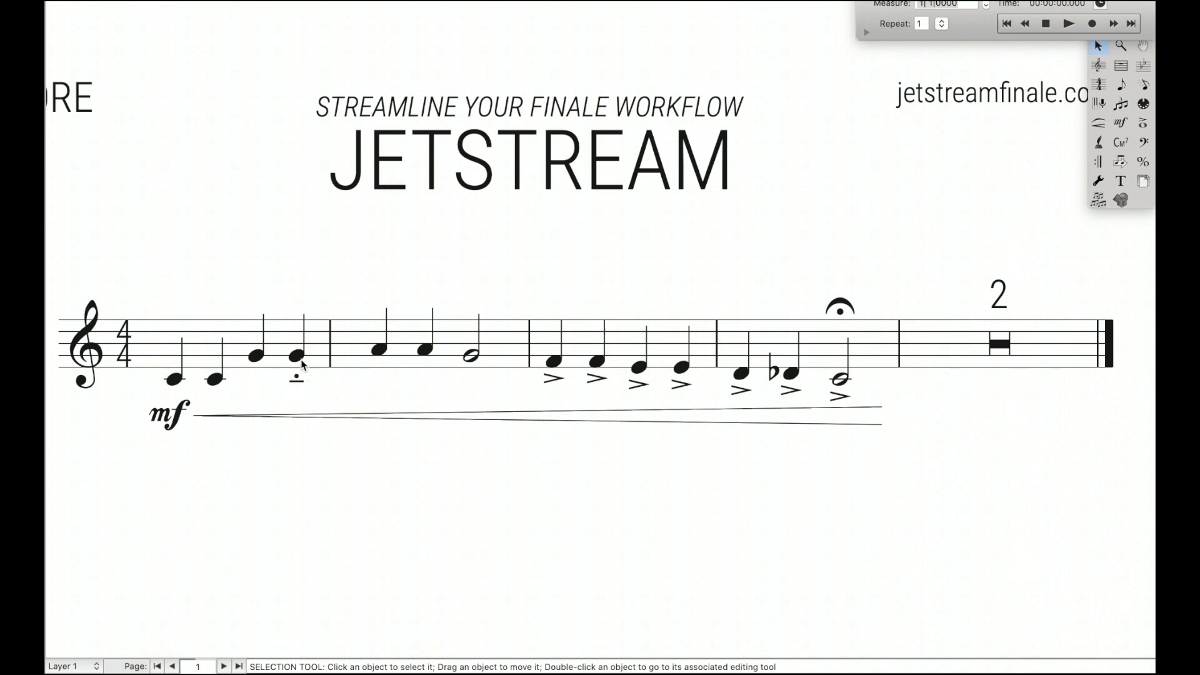
Apply JetStream code ST2B to measure 1 and move the tenuto below the staccato dot.
click(287, 329)
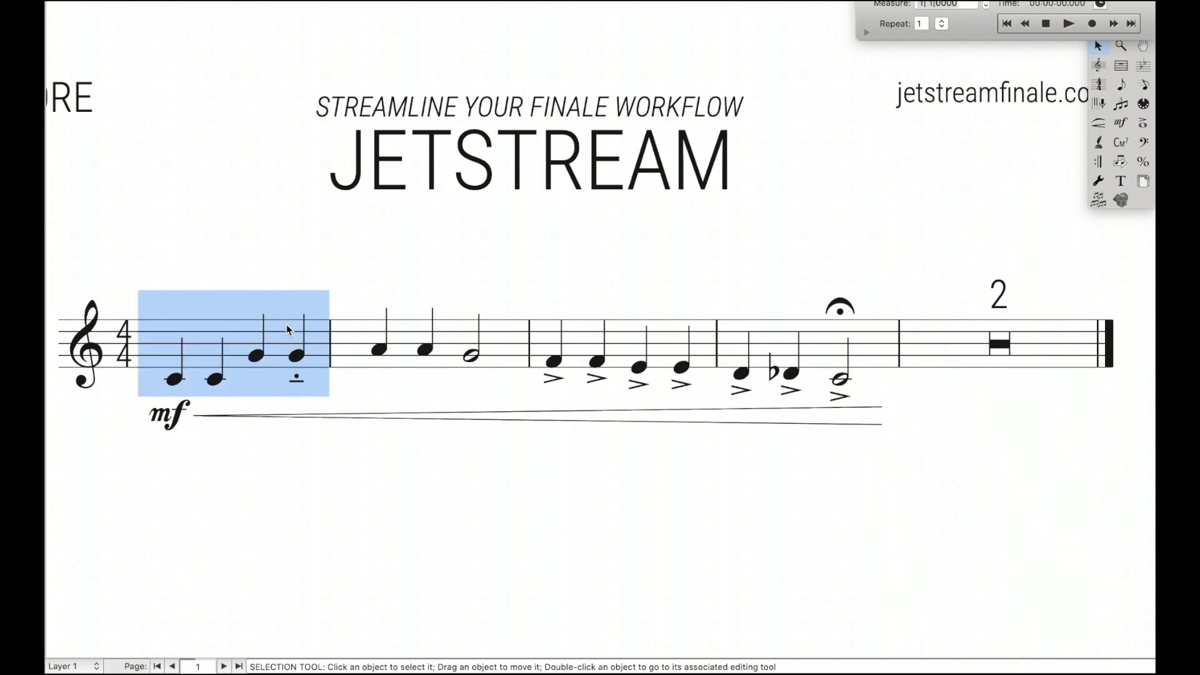
key(ctrl+Return)
text(ST2B)
key(Return)
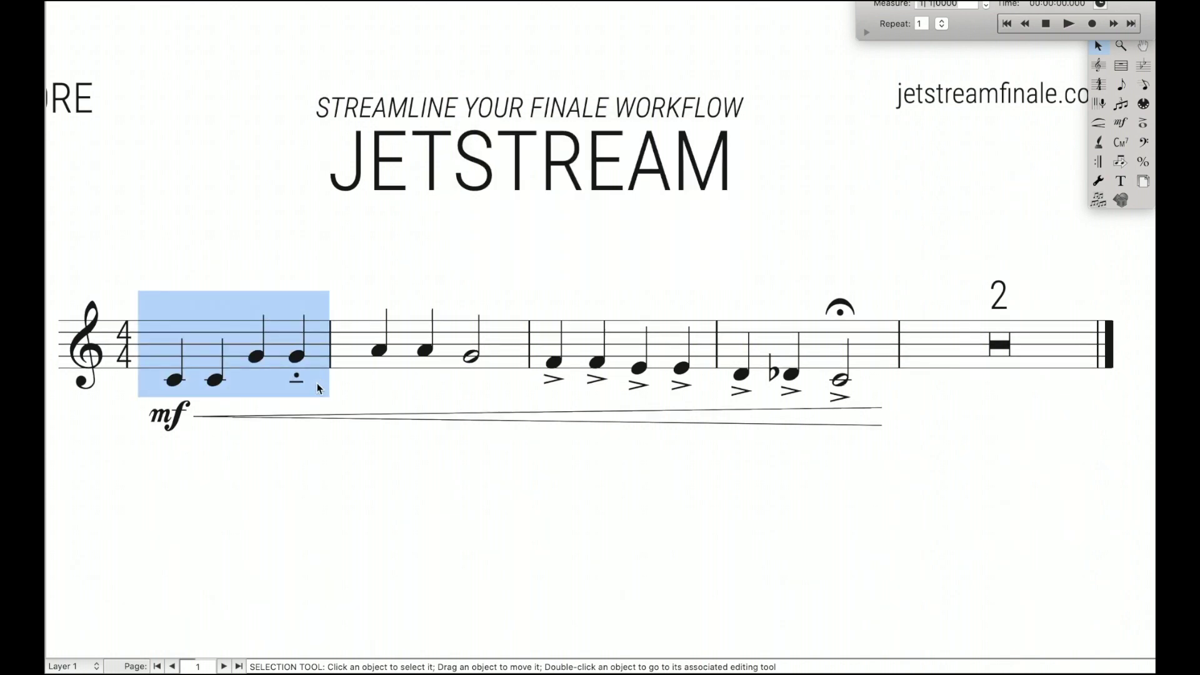
click(320, 398)
key(ctrl+equal)
key(ctrl+equal)
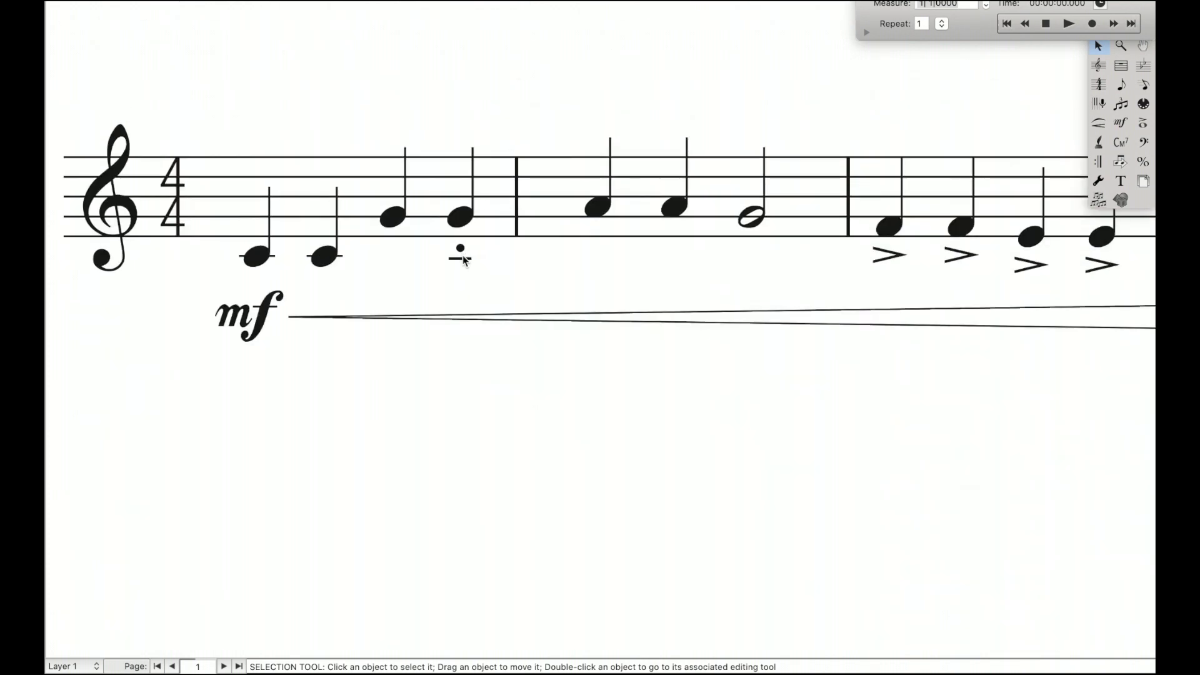
mouse_move(461, 258)
mouse_down()
mouse_move(461, 286)
mouse_move(450, 261)
mouse_up()
Raise the fourth note from G to A and re-place its staccato-tenuto closer beneath it.
double_click(466, 218)
key(Up)
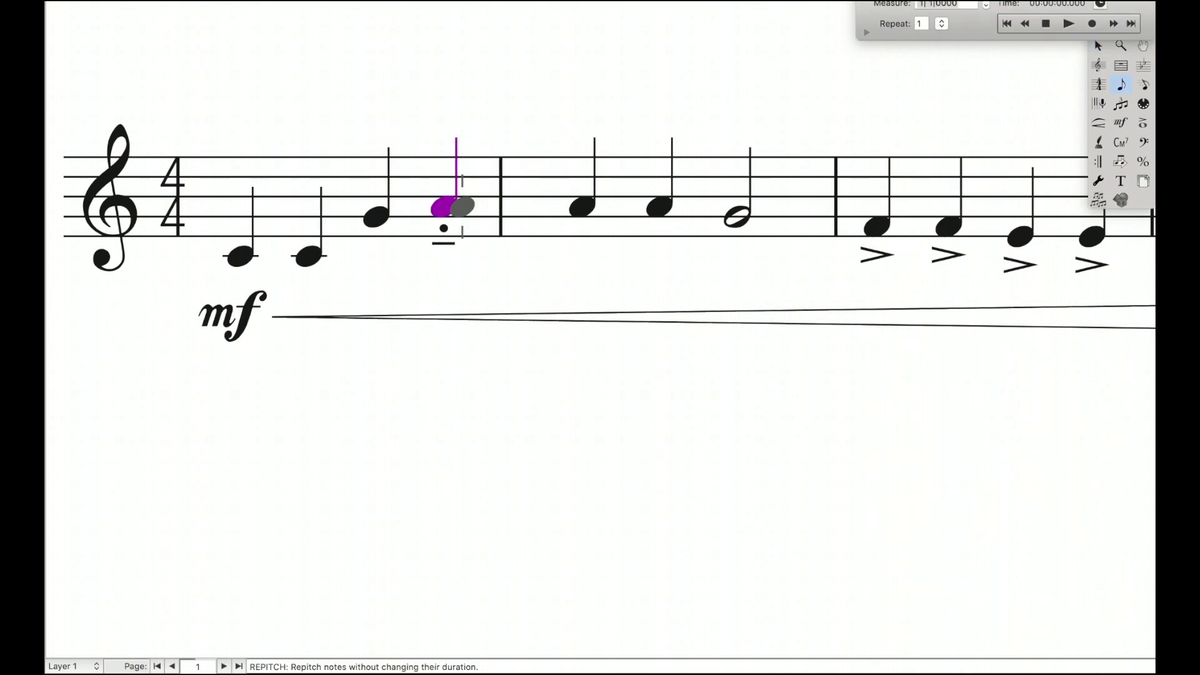
key(Escape)
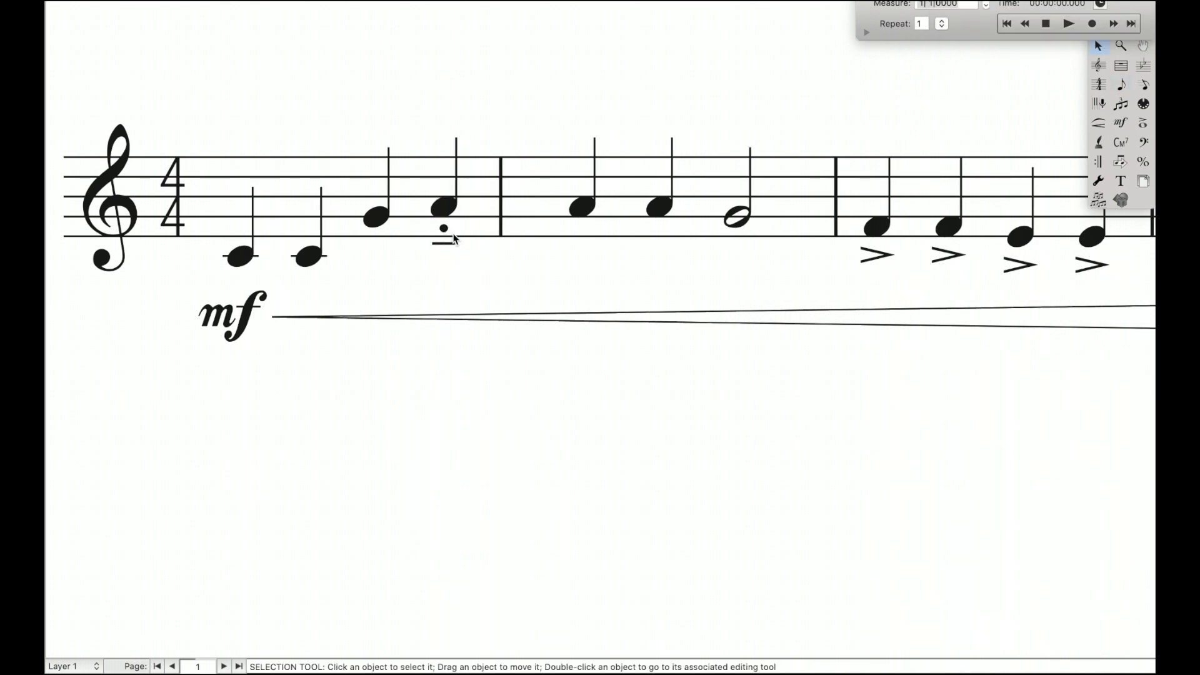
double_click(449, 233)
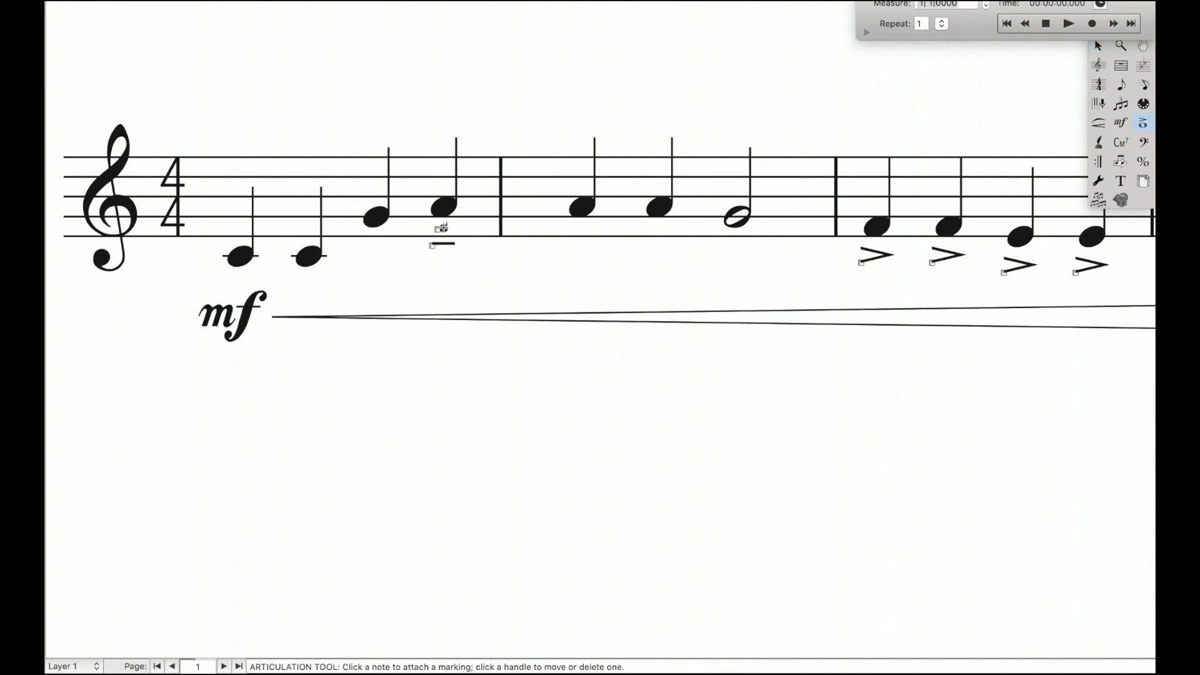
key(Delete)
click(450, 224)
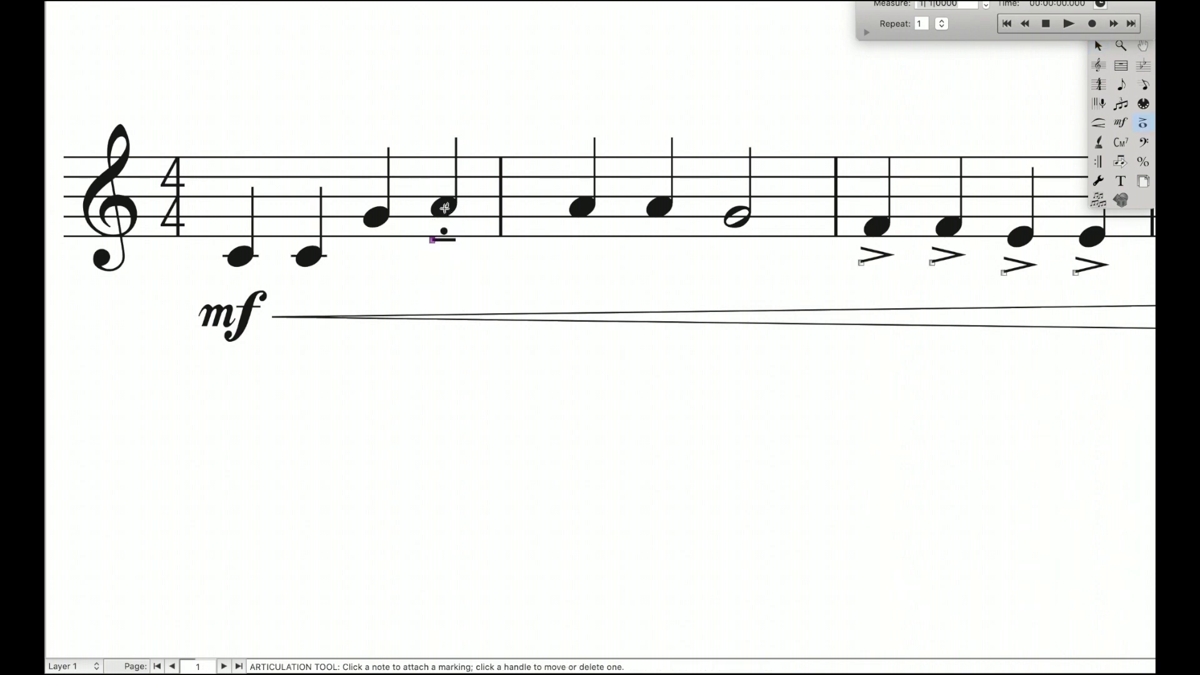
key(Escape)
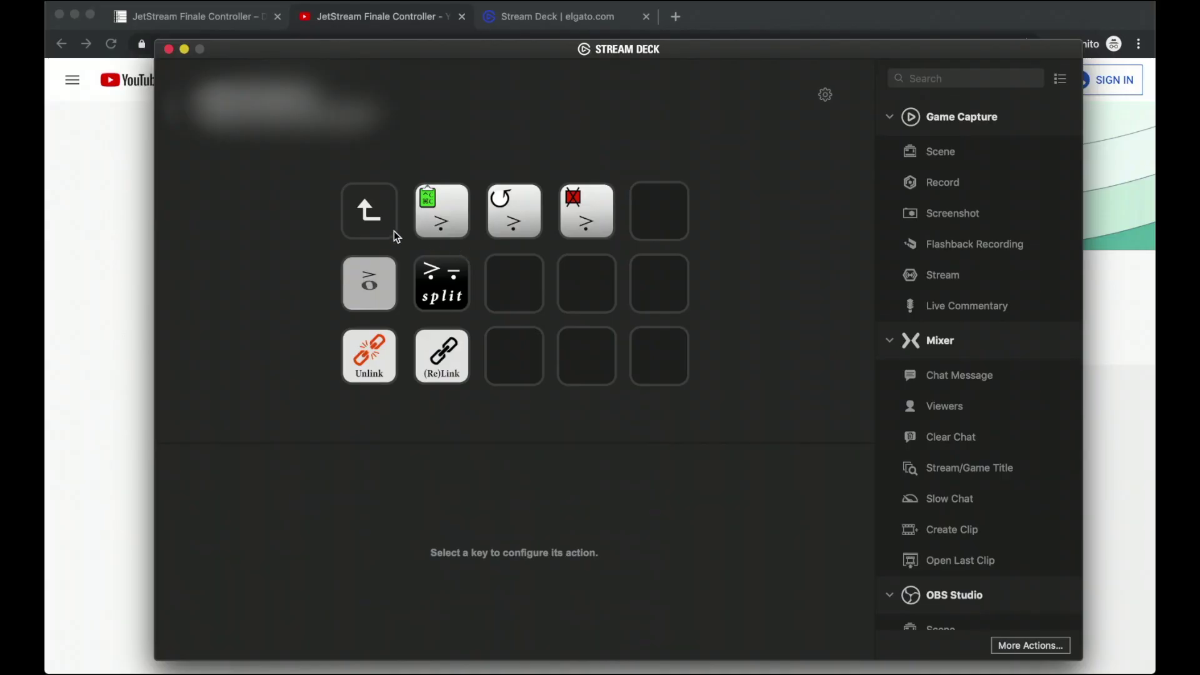
Go back to the entry folder and browse the dynamics and region-end dynamics folders.
click(378, 219)
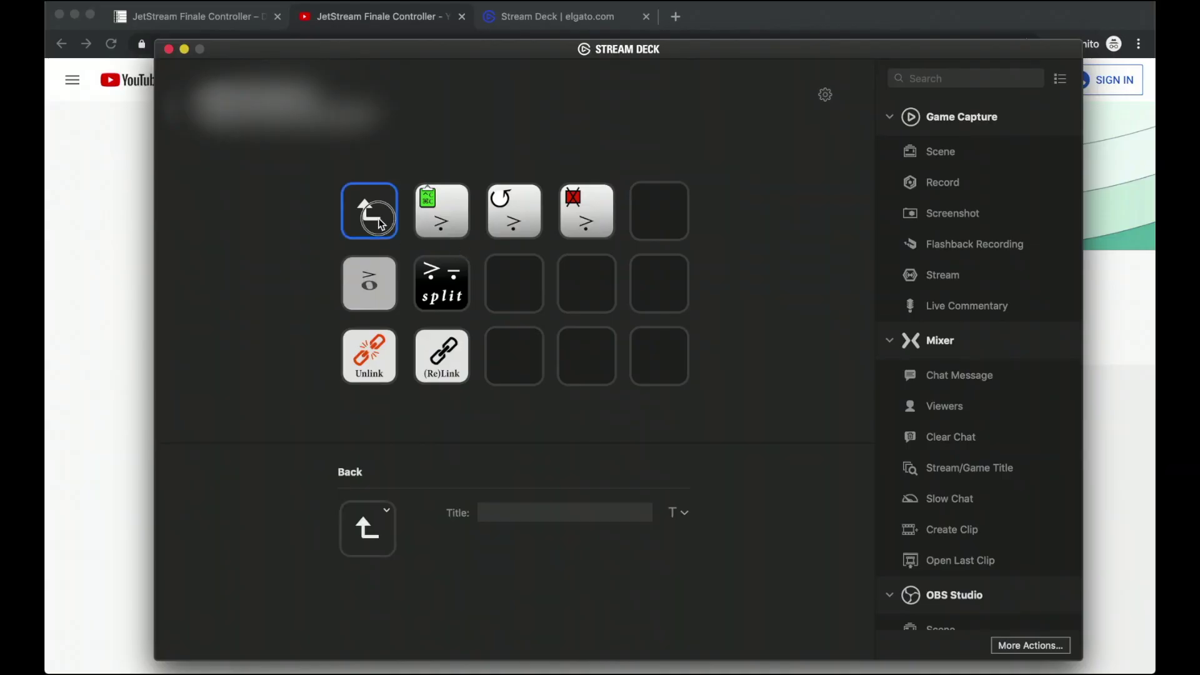
double_click(378, 219)
double_click(369, 212)
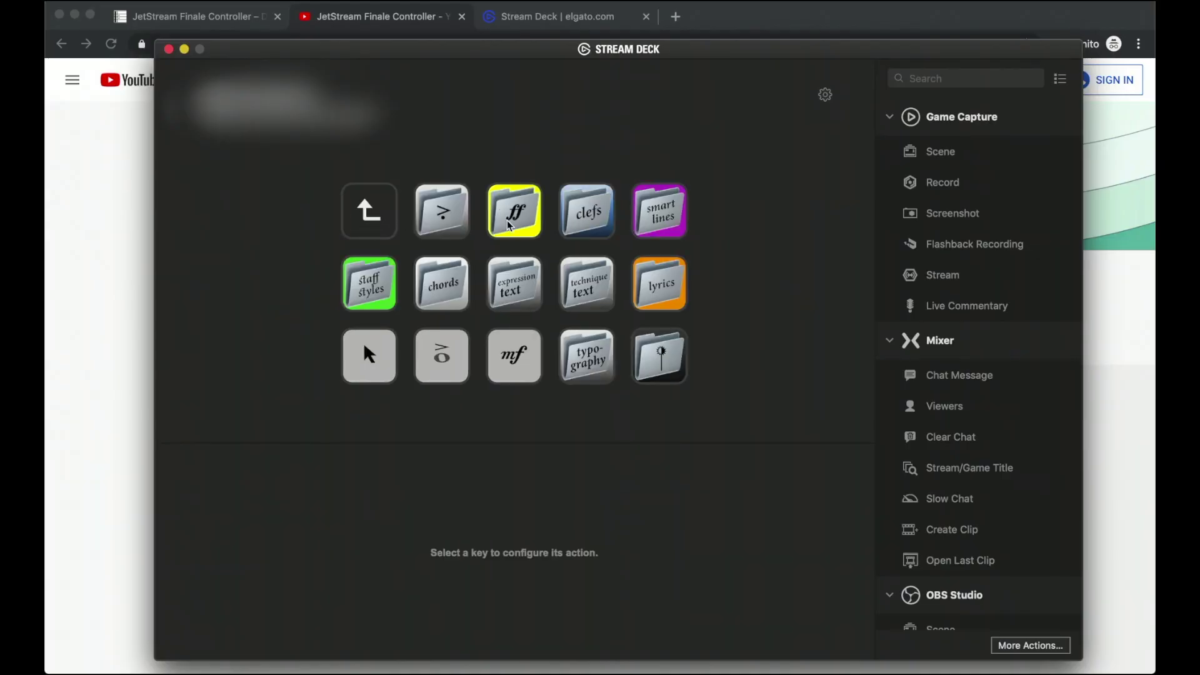
double_click(511, 225)
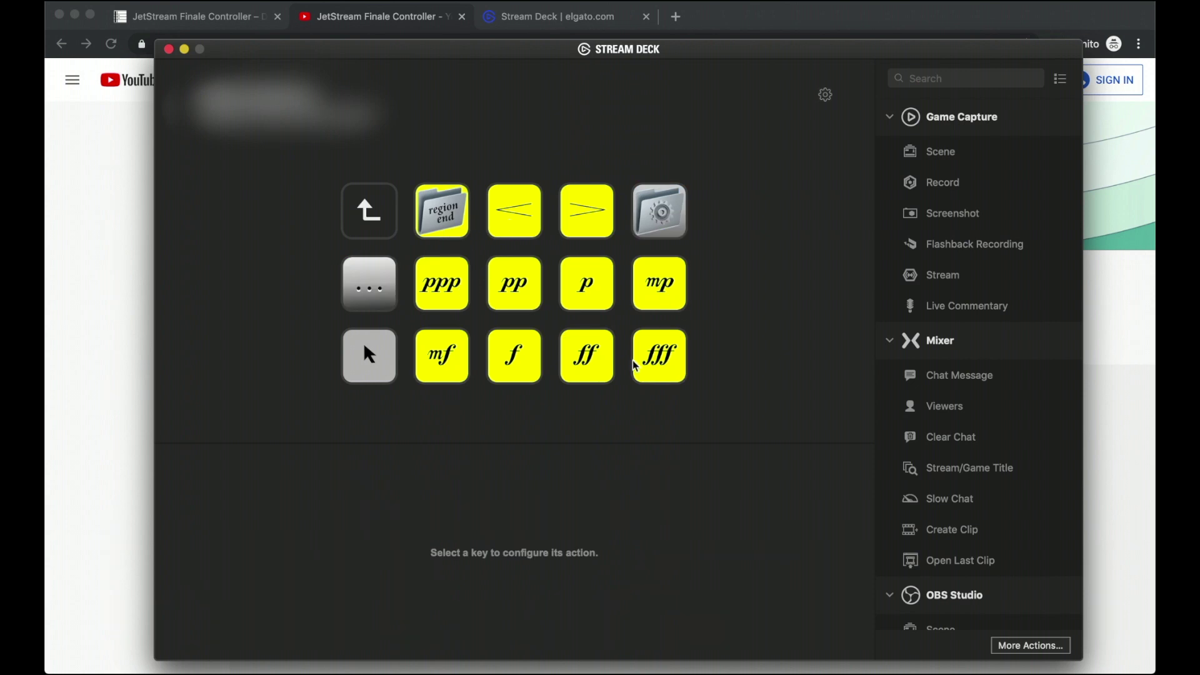
double_click(431, 209)
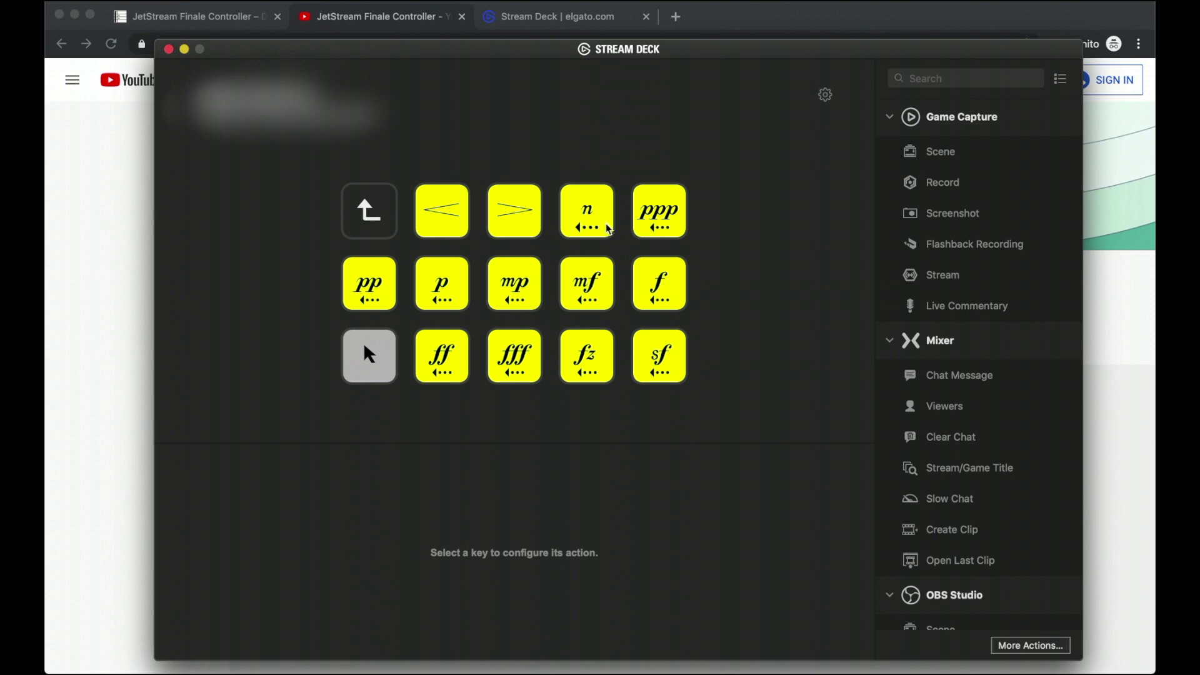
double_click(377, 213)
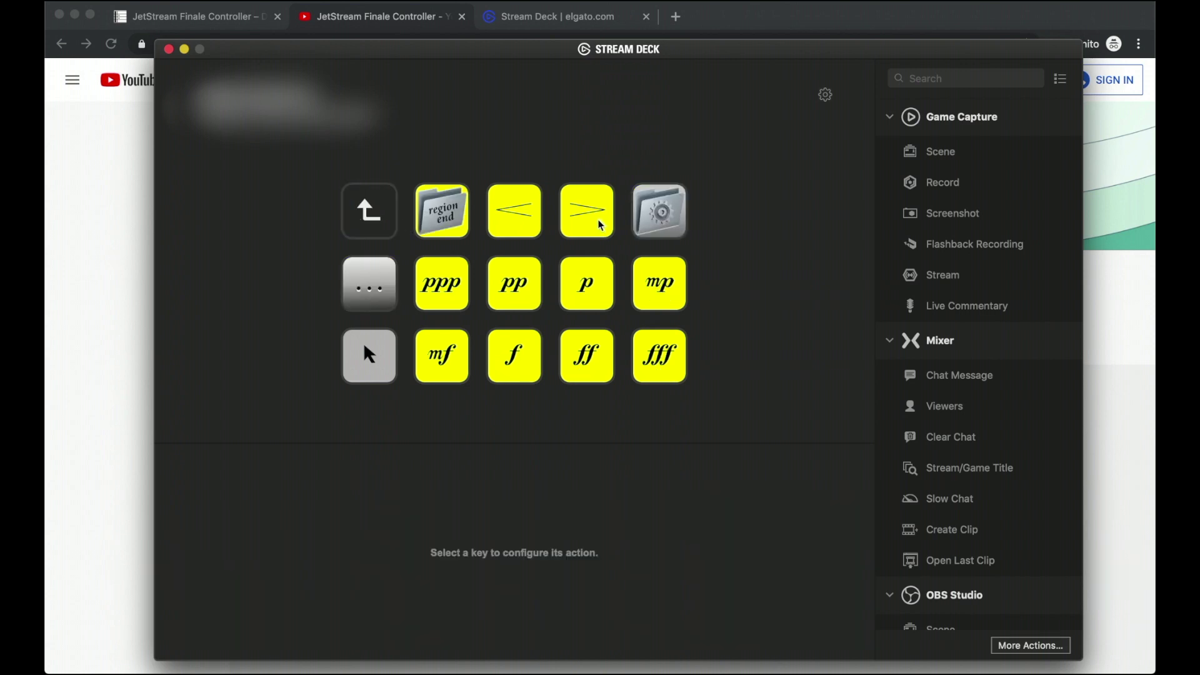
View the 14 dynamics settings keys, return to the main page, and open the clefs folder.
click(660, 214)
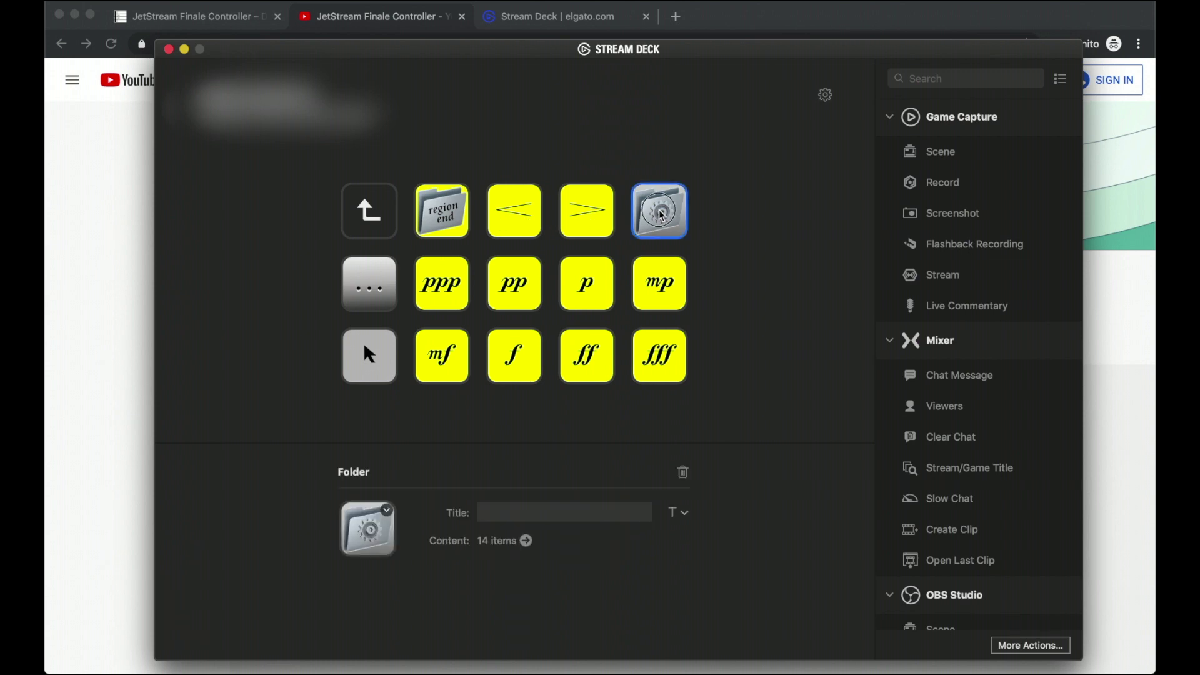
double_click(660, 215)
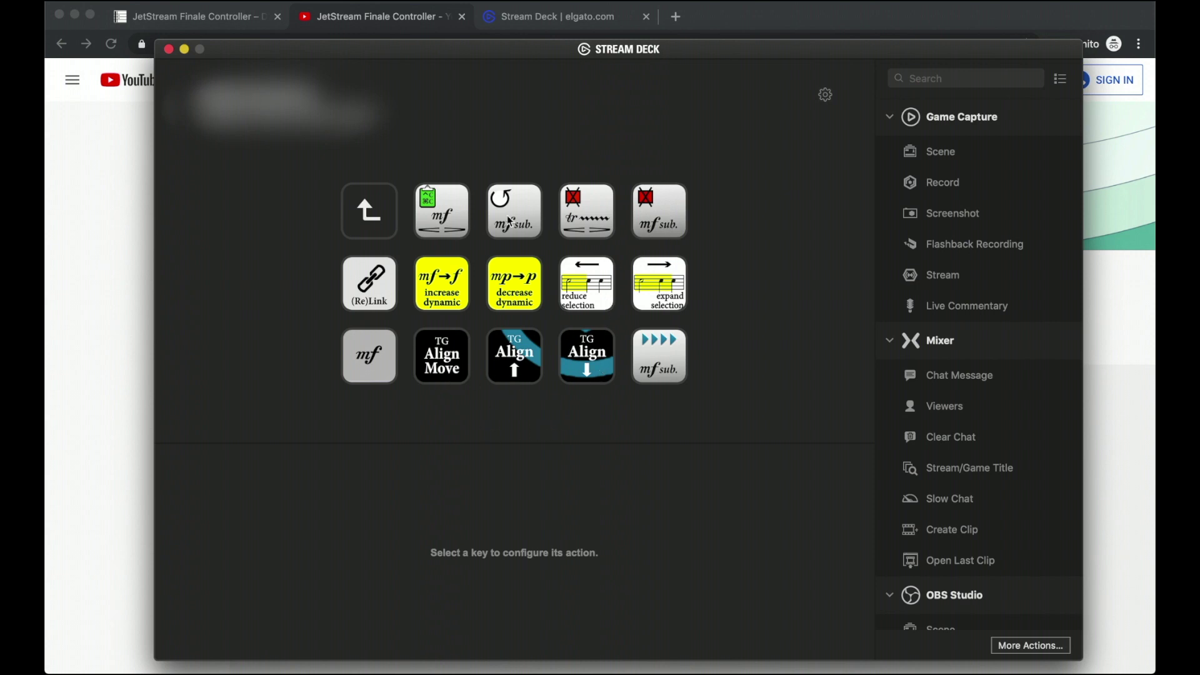
double_click(362, 233)
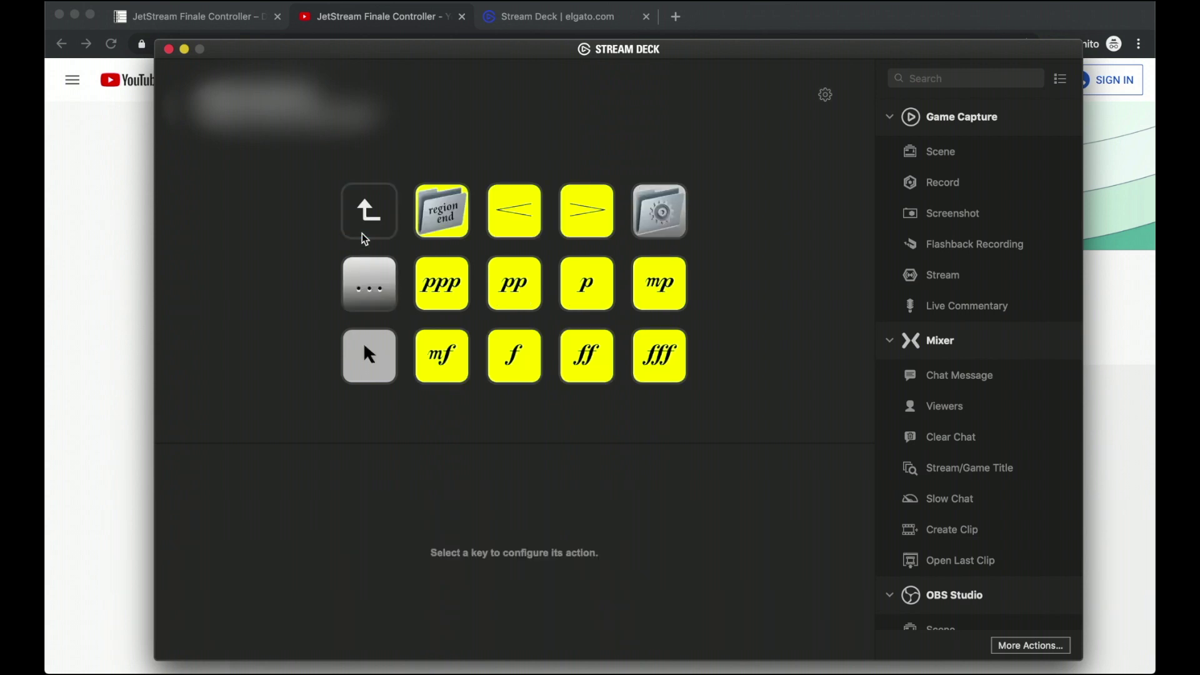
double_click(366, 237)
click(613, 210)
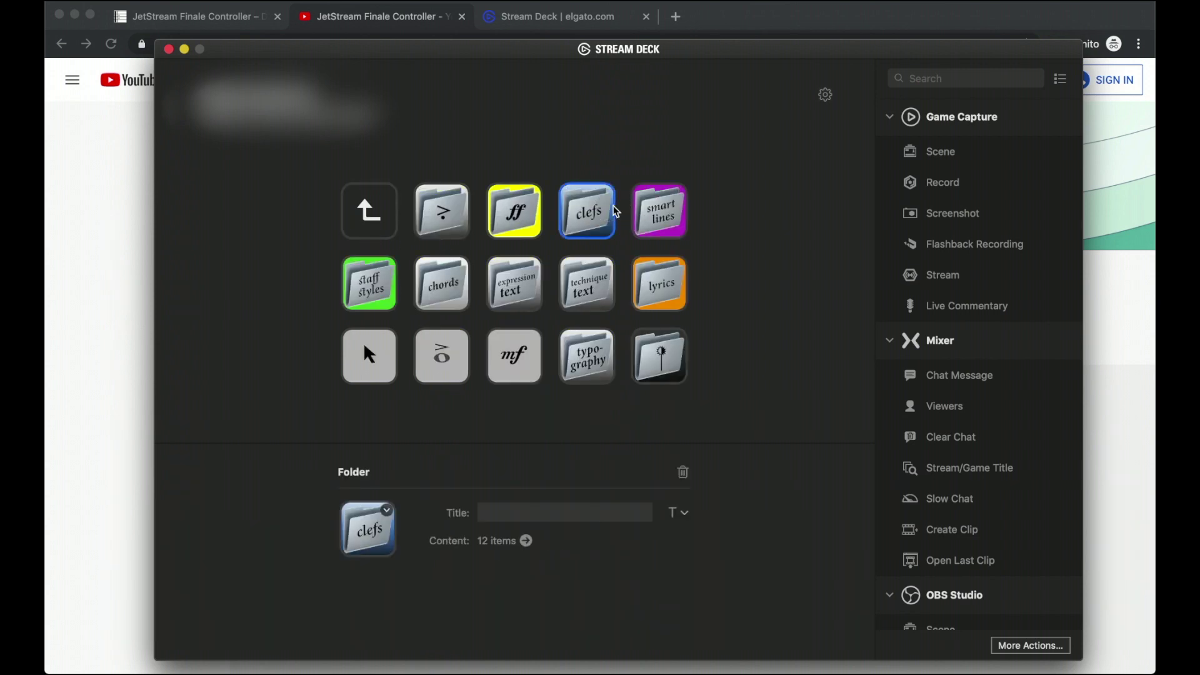
double_click(615, 212)
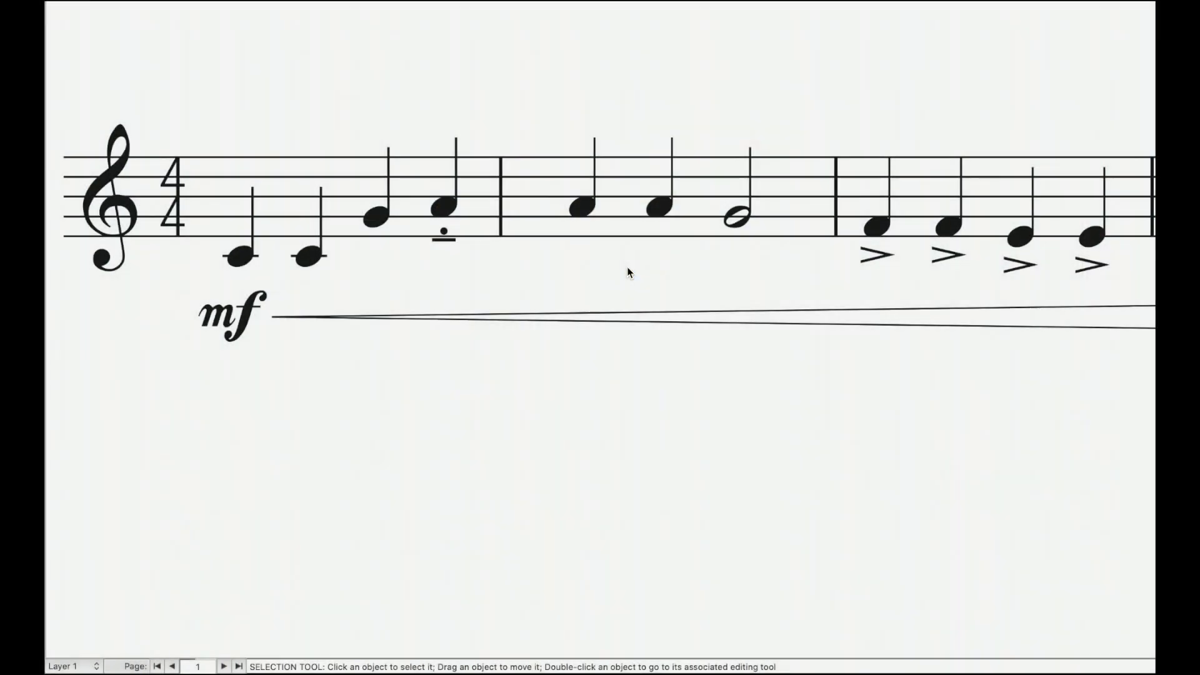
Cycle measure 3 through bass, percussion and alto clefs, then restore its treble clef.
click(618, 228)
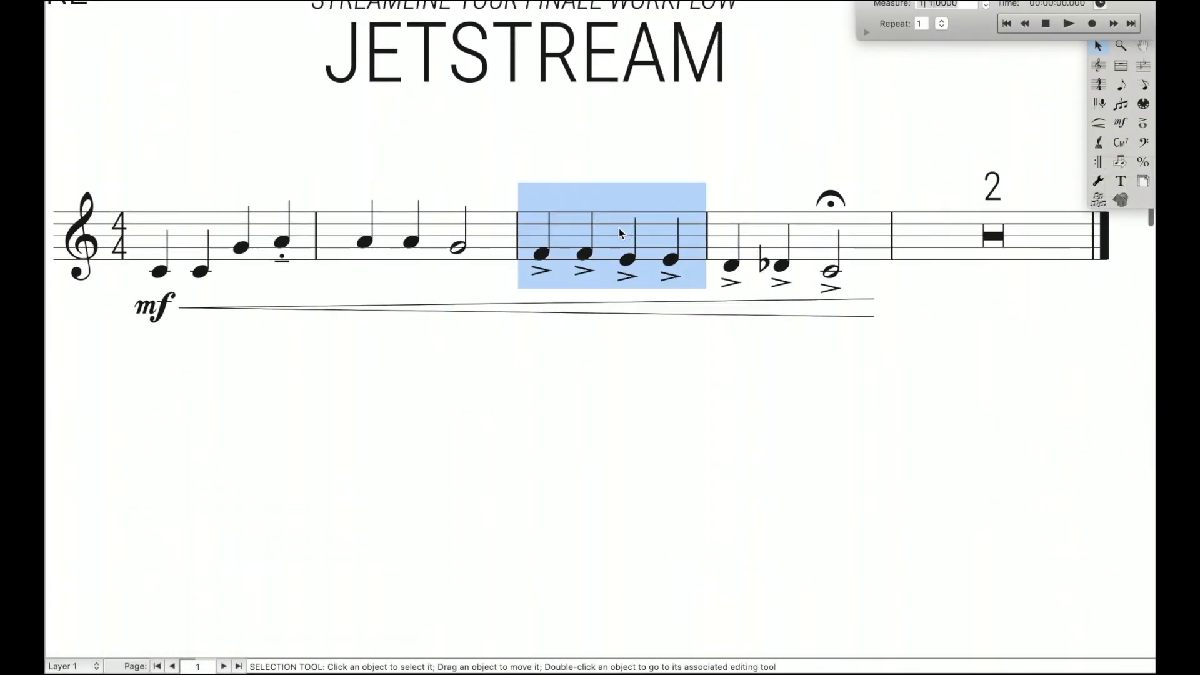
key(ctrl+alt+shift+b)
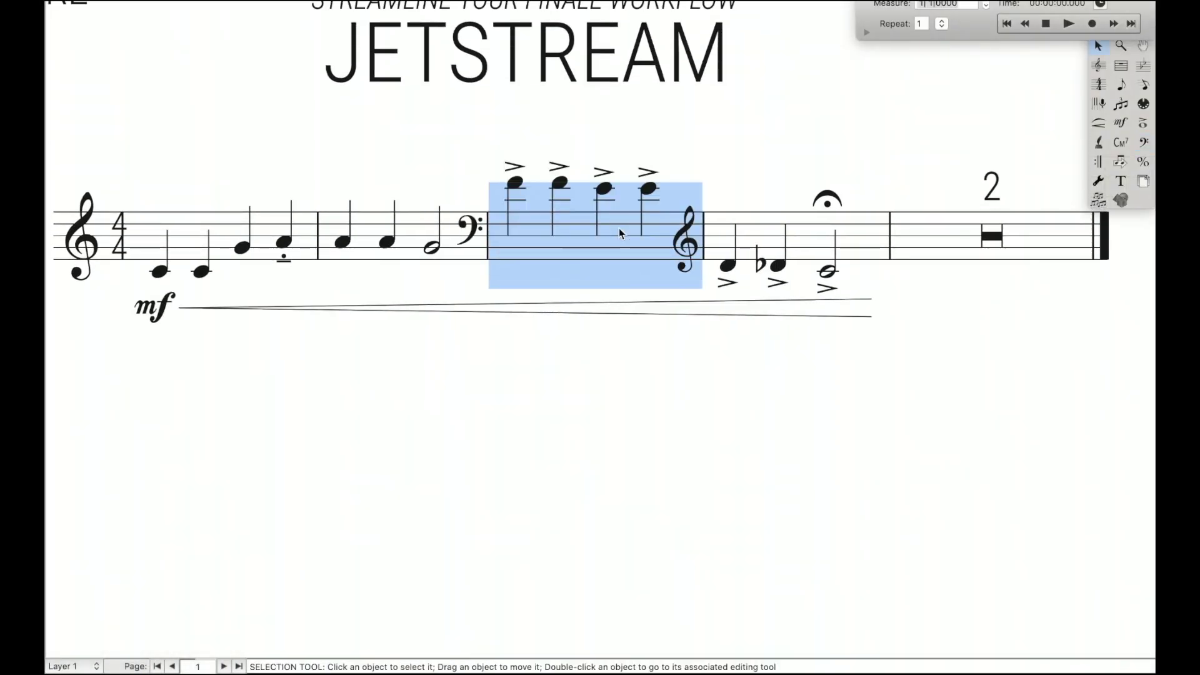
key(ctrl+alt+shift+p)
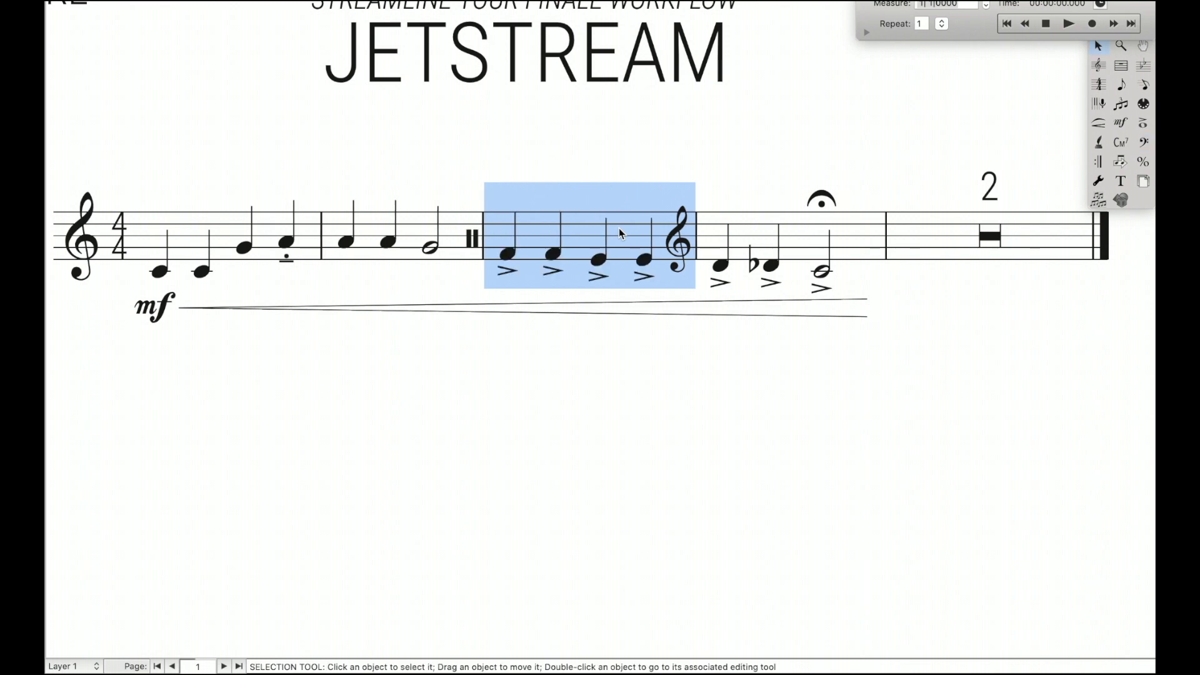
key(ctrl+alt+shift+a)
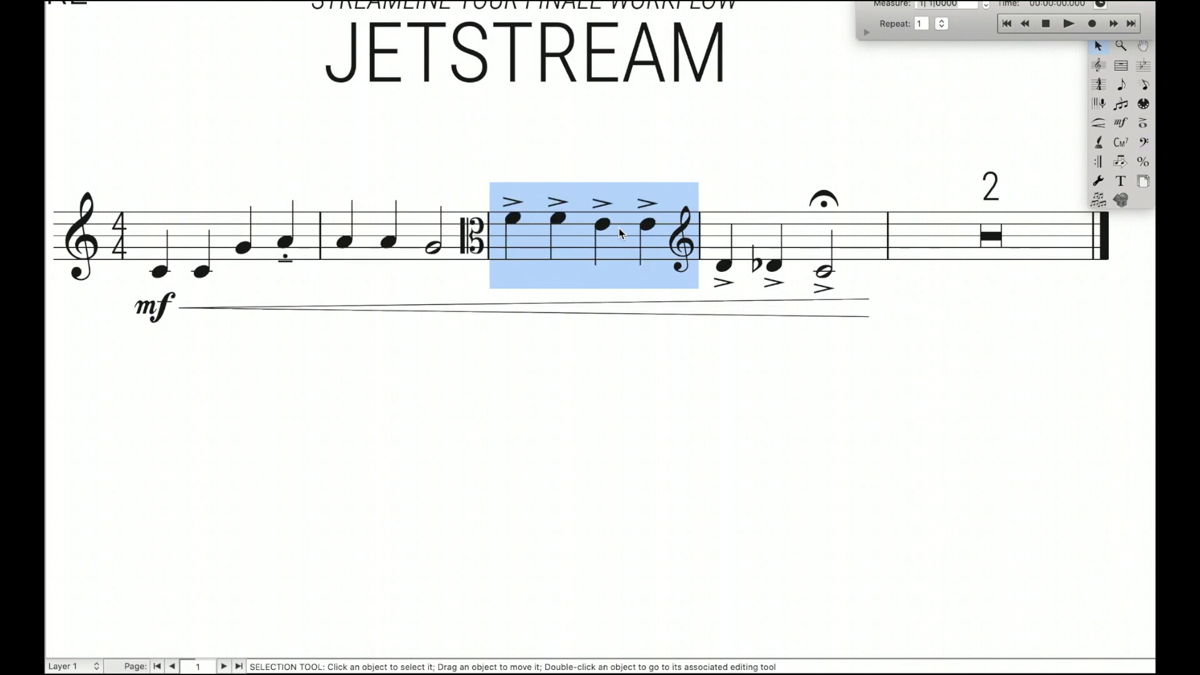
key(ctrl+alt+shift+t)
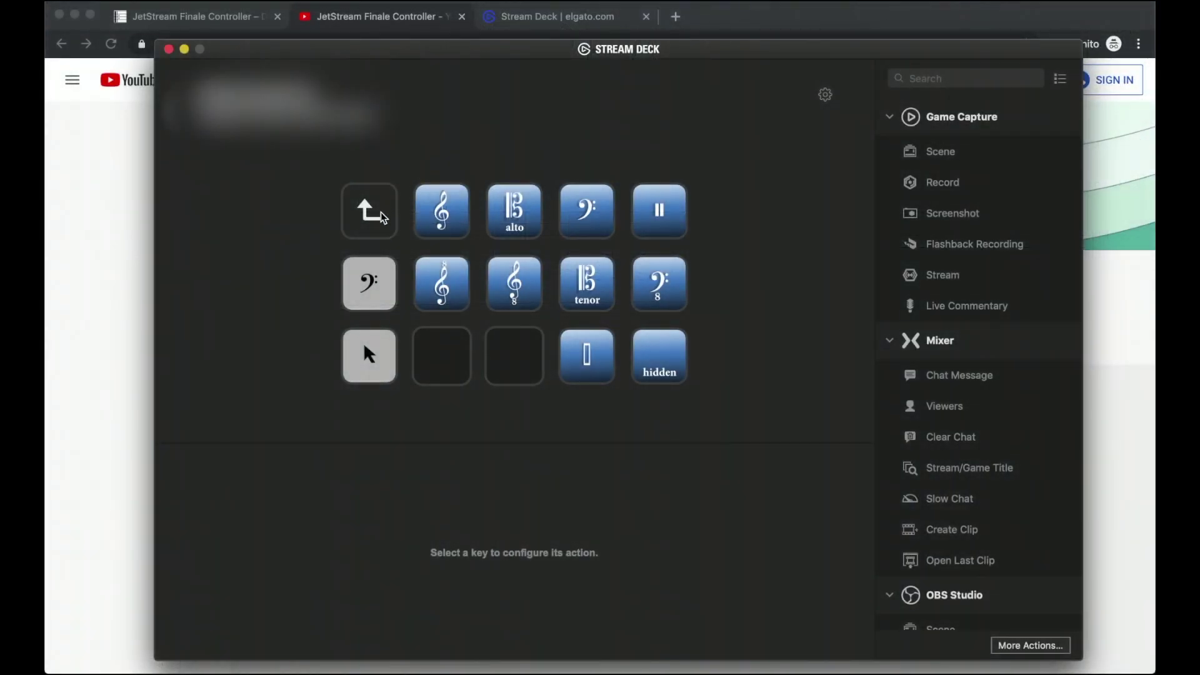
double_click(382, 217)
double_click(667, 225)
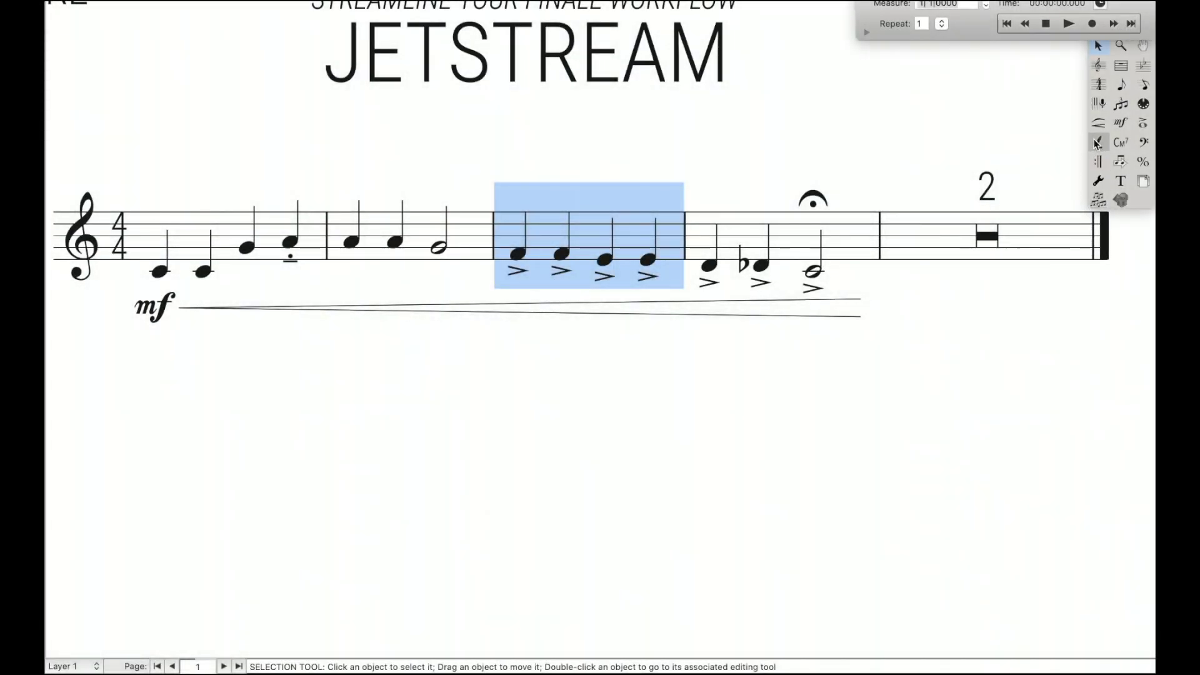
Draw a trill over measure 2 with the Smart Shape tool, then delete it.
click(1098, 123)
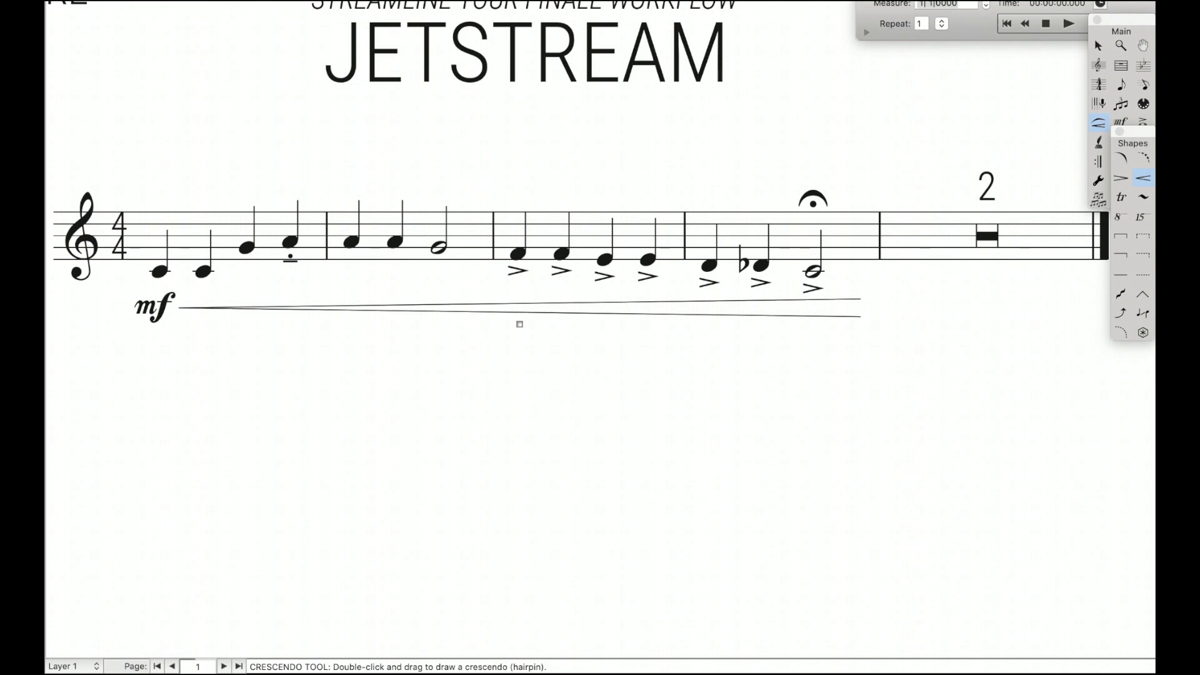
click(346, 211)
drag(345, 197, 413, 218)
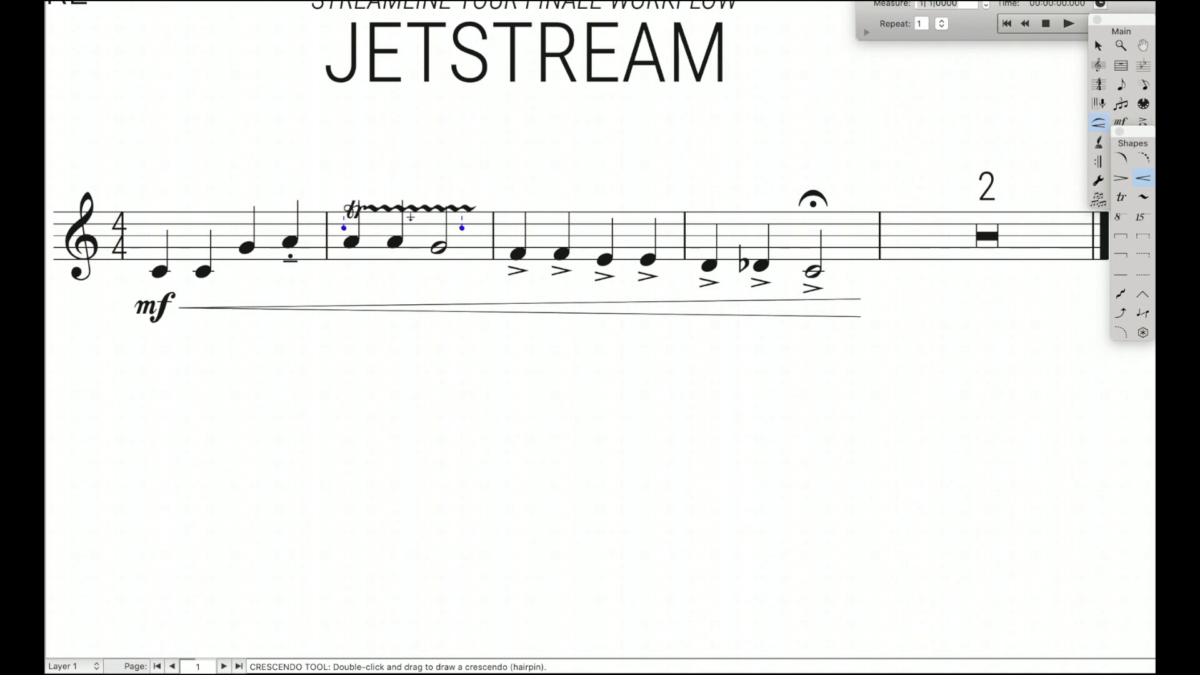
key(Escape)
scroll(470, 193, down, 1)
click(440, 182)
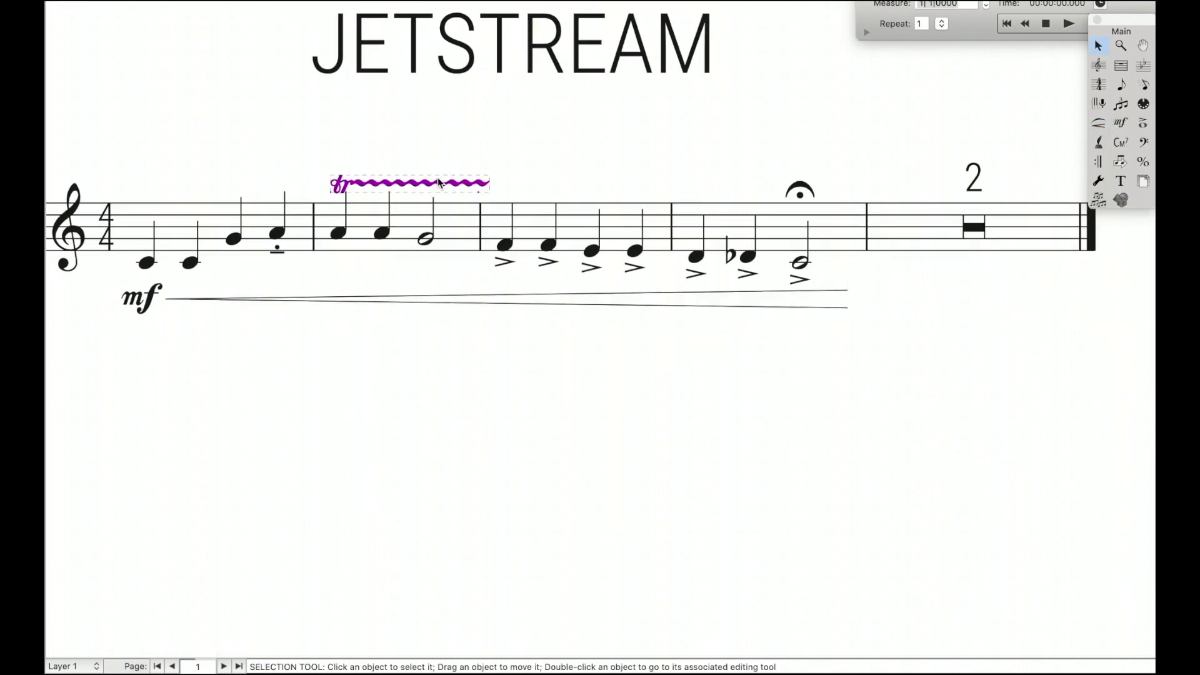
key(Delete)
Reapply the trill to measure 2 with the Stream Deck key.
click(409, 248)
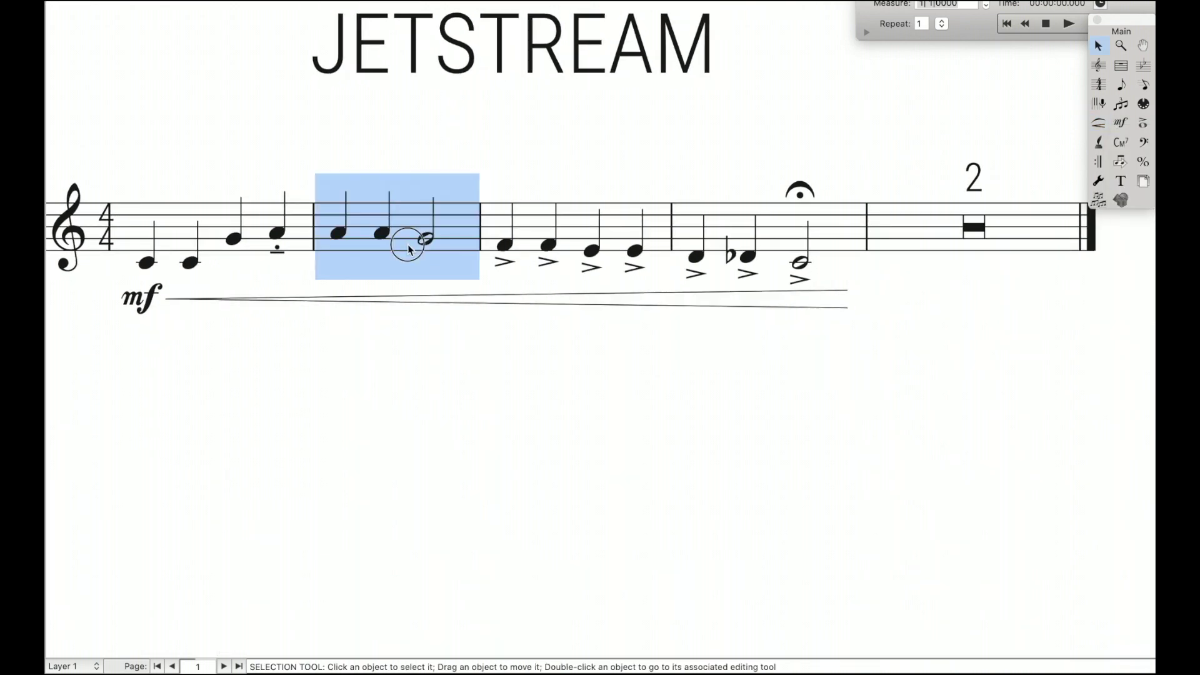
key(super+z)
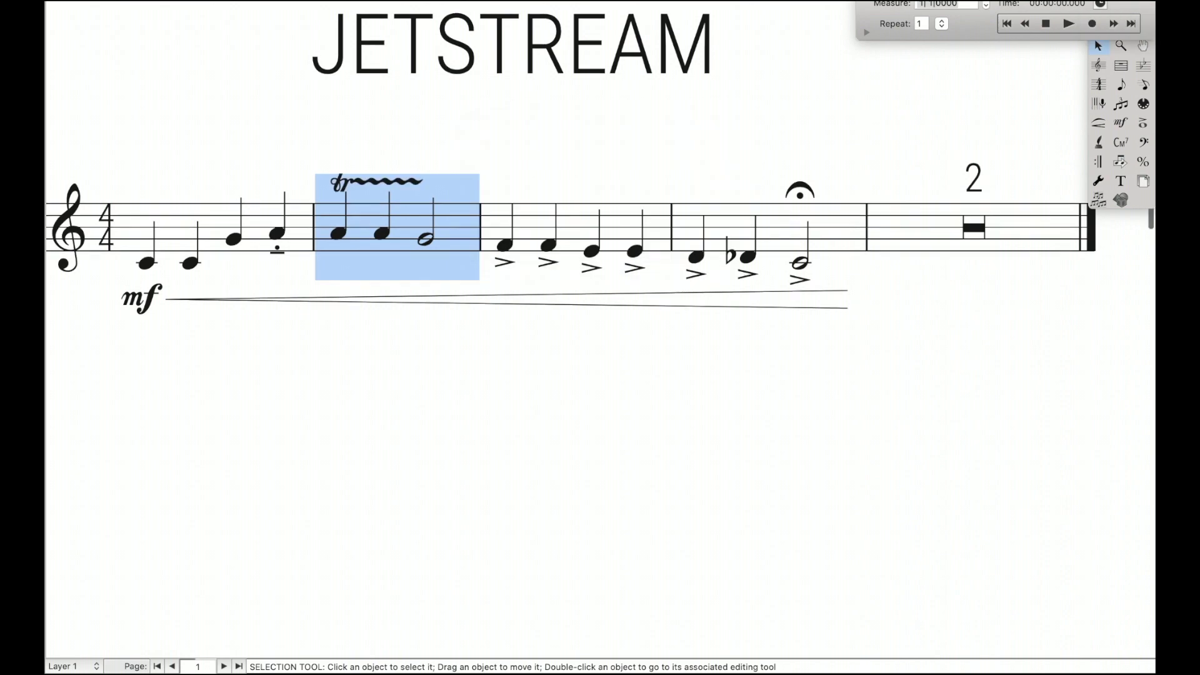
click(502, 143)
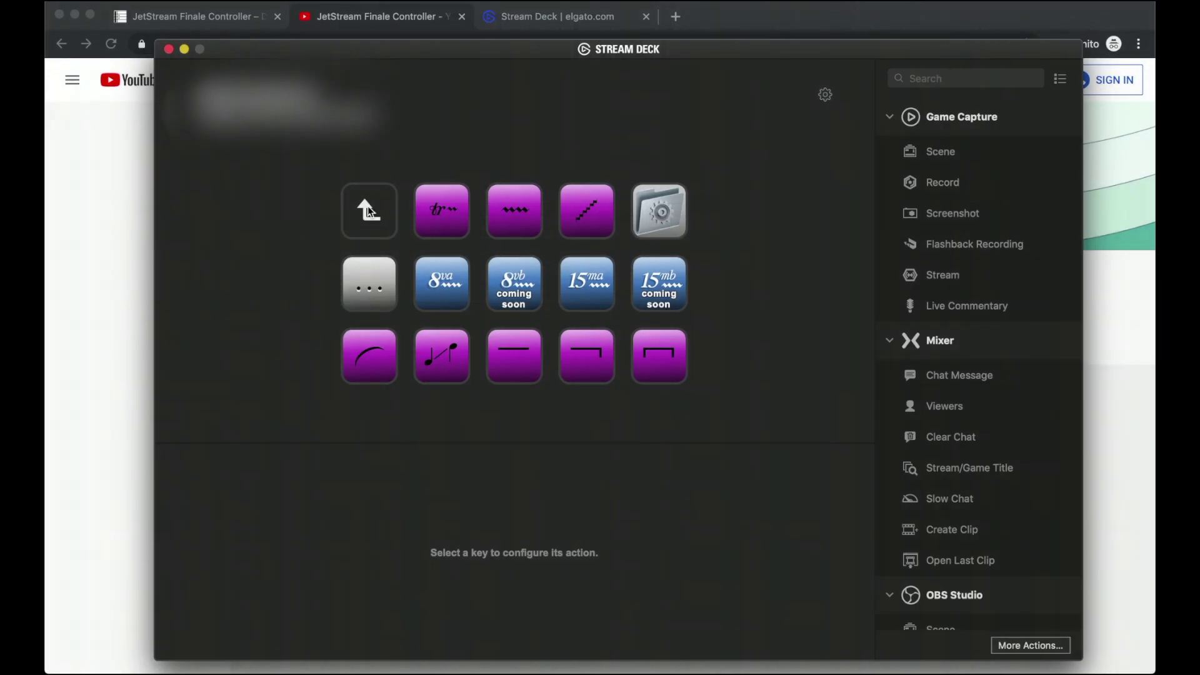
click(369, 211)
Return to the main Stream Deck page and open the staff styles folder.
double_click(369, 212)
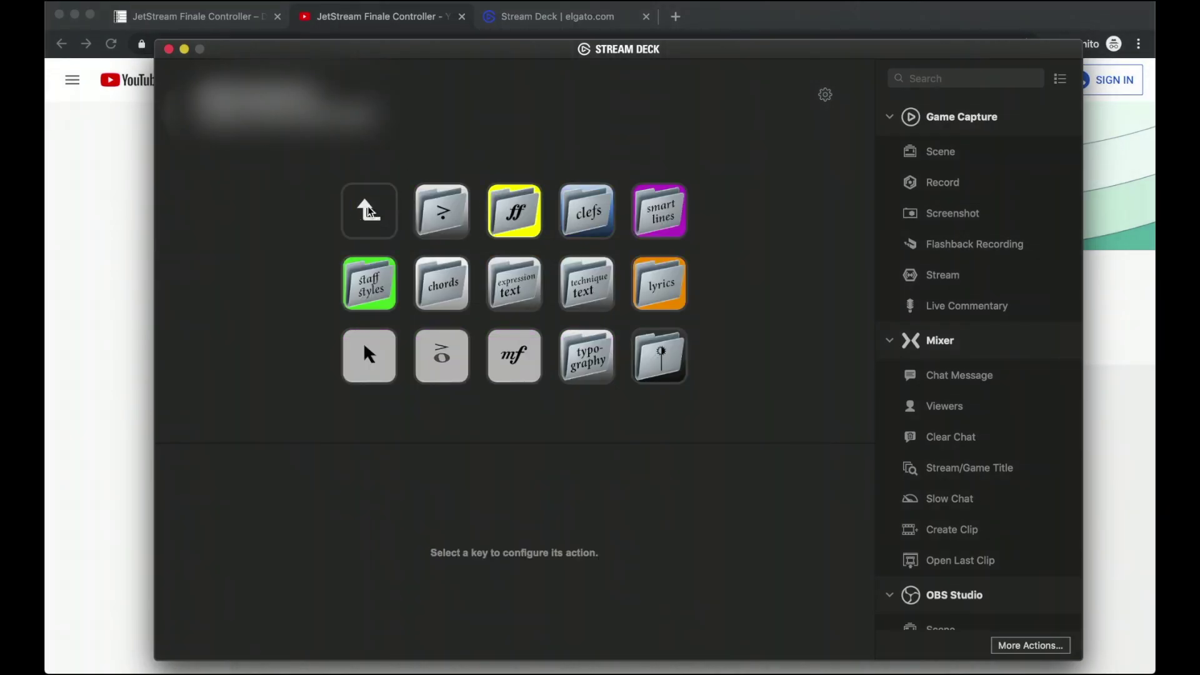
double_click(374, 292)
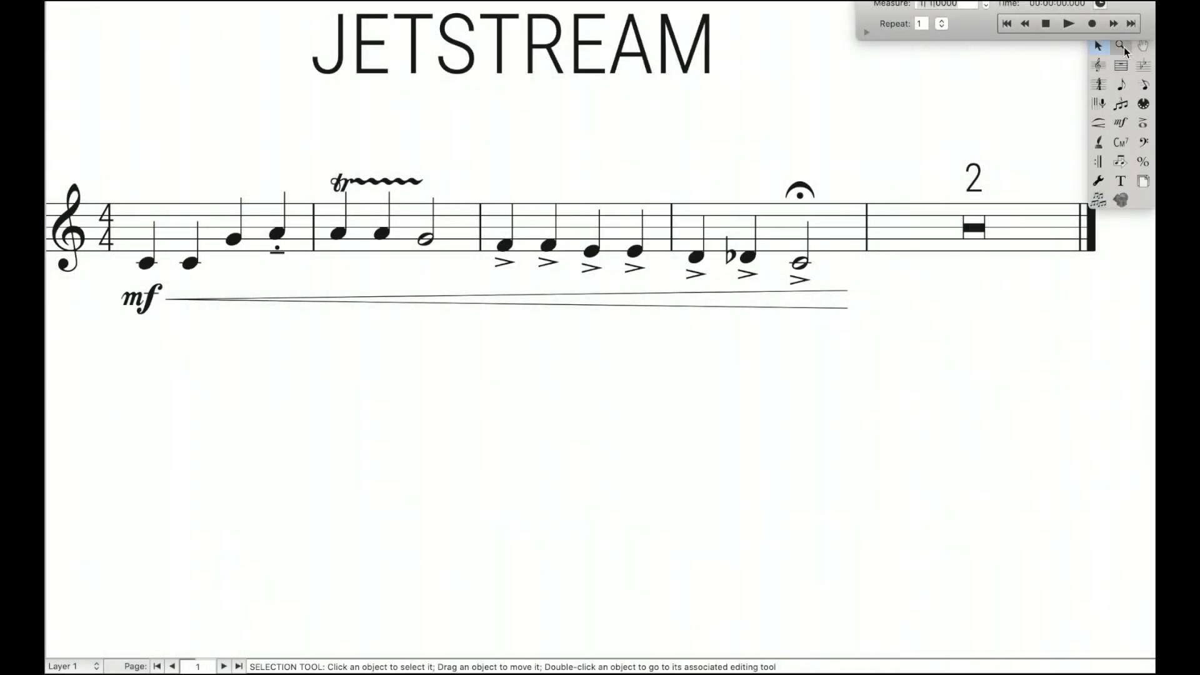
click(1098, 65)
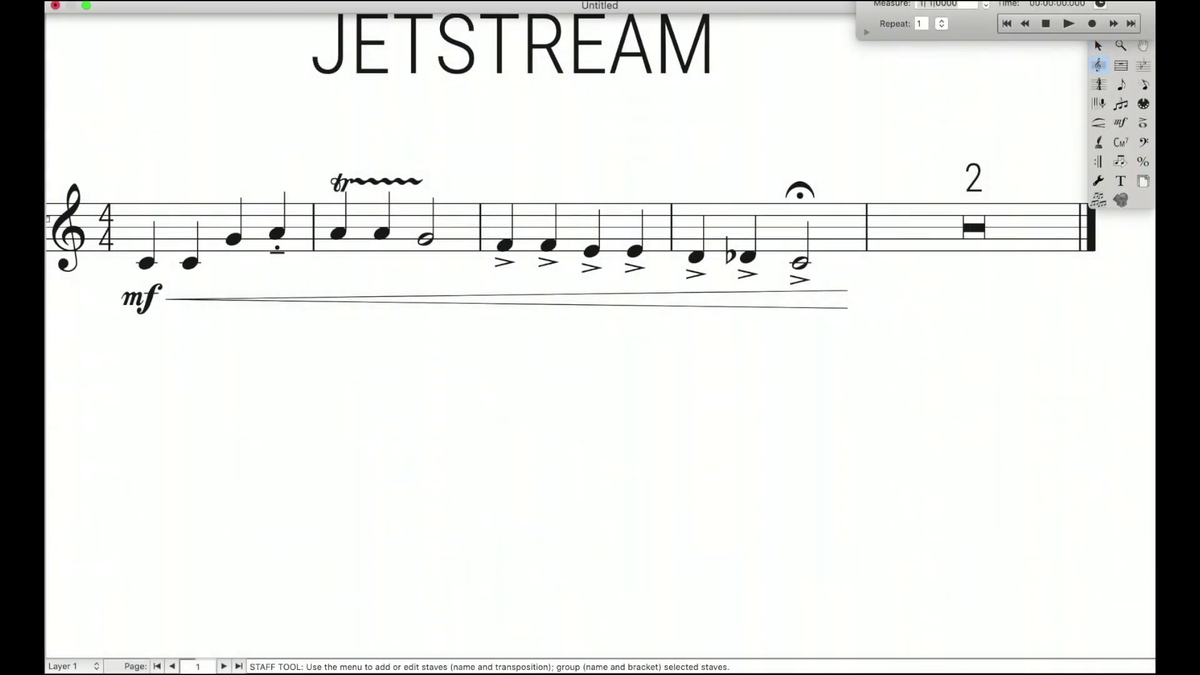
Clear staff styles from measure 4 for Score and Parts via the Staff tool menu.
right_click(847, 237)
mouse_move(812, 157)
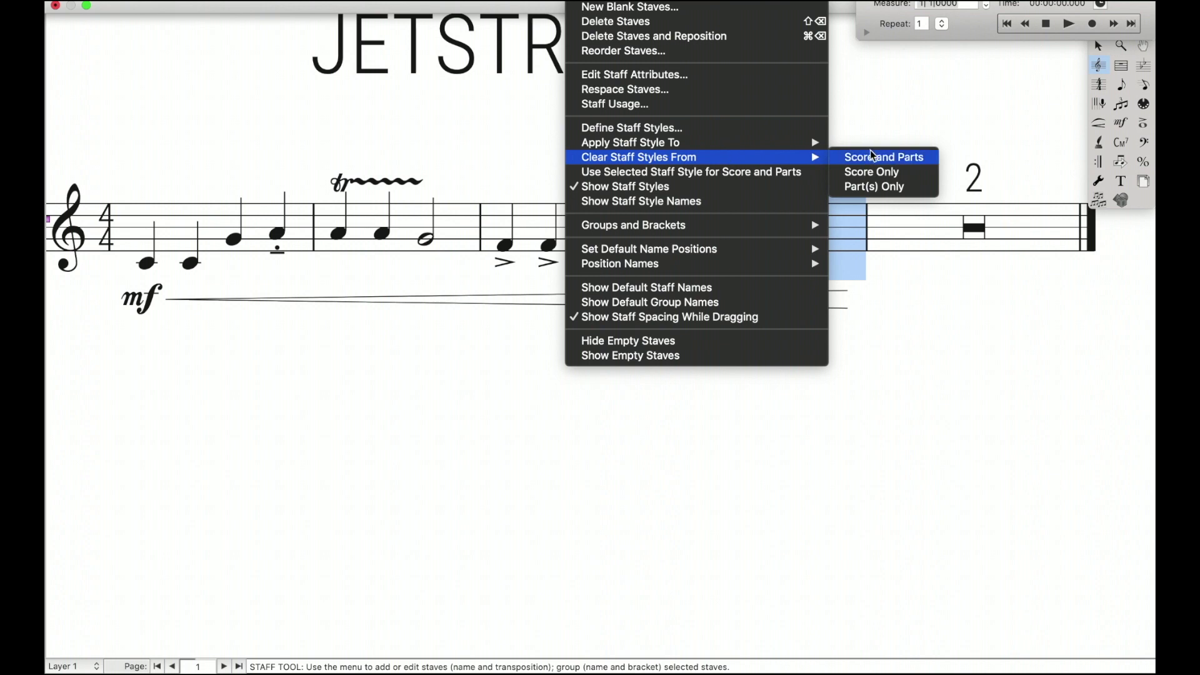
click(872, 156)
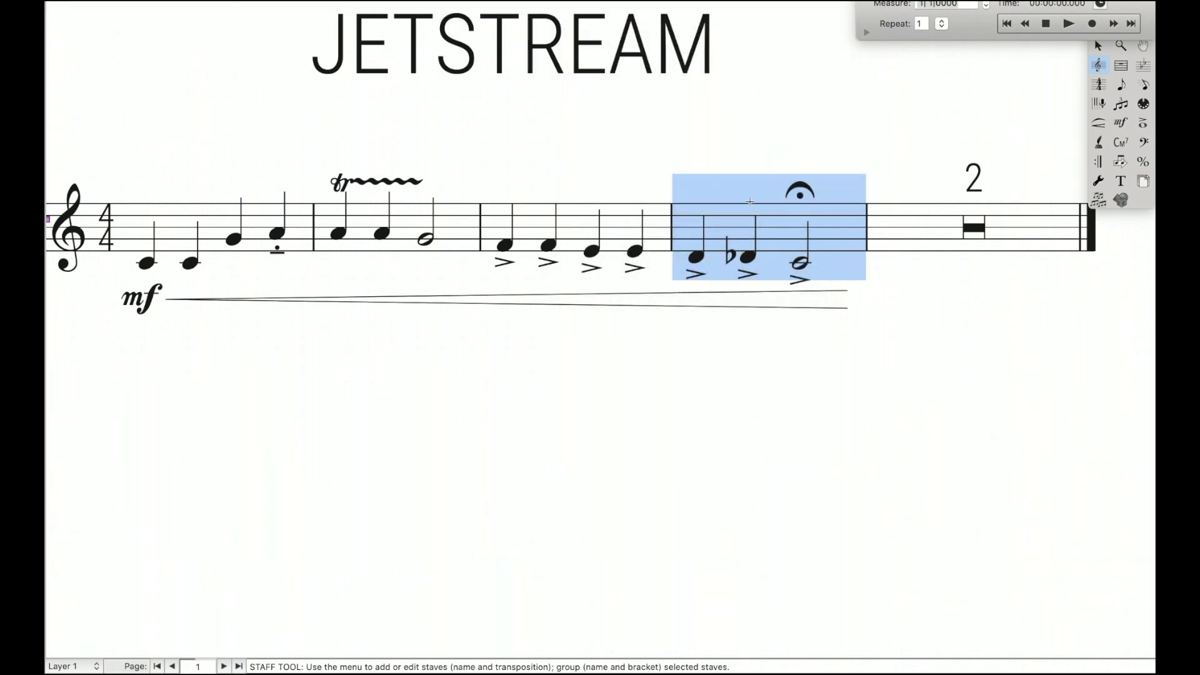
scroll(672, 152, down, 1)
scroll(673, 153, right, 2)
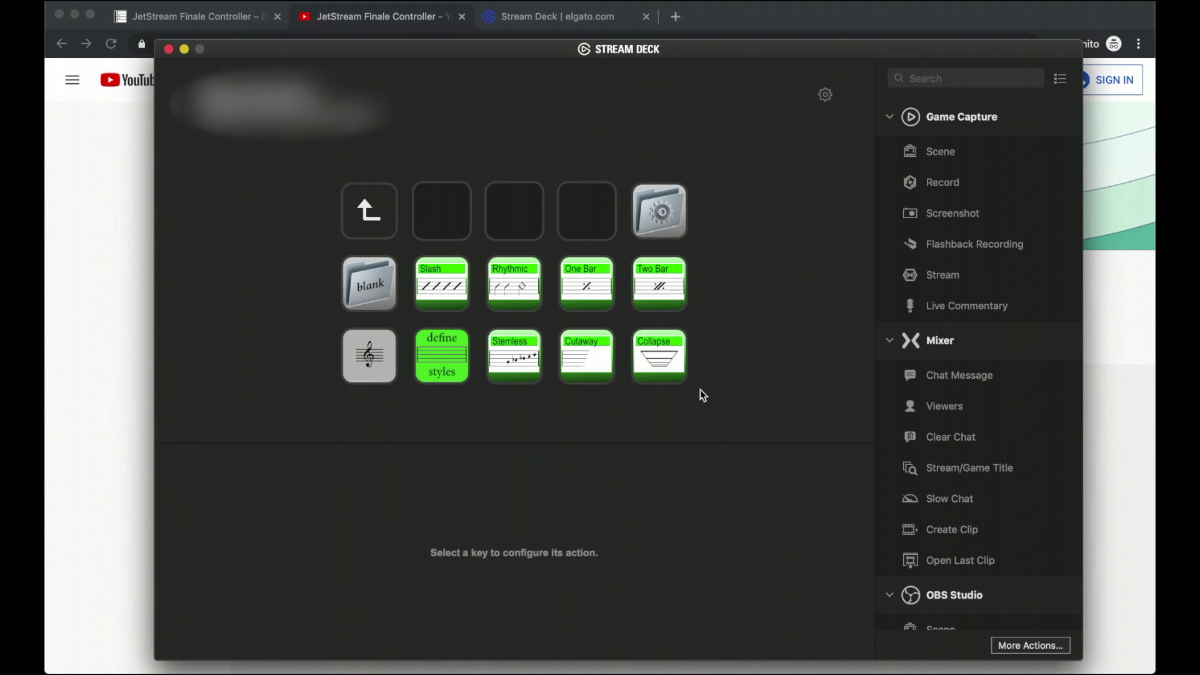
Browse the chords folder keys and return to the main folder page.
click(363, 223)
double_click(363, 224)
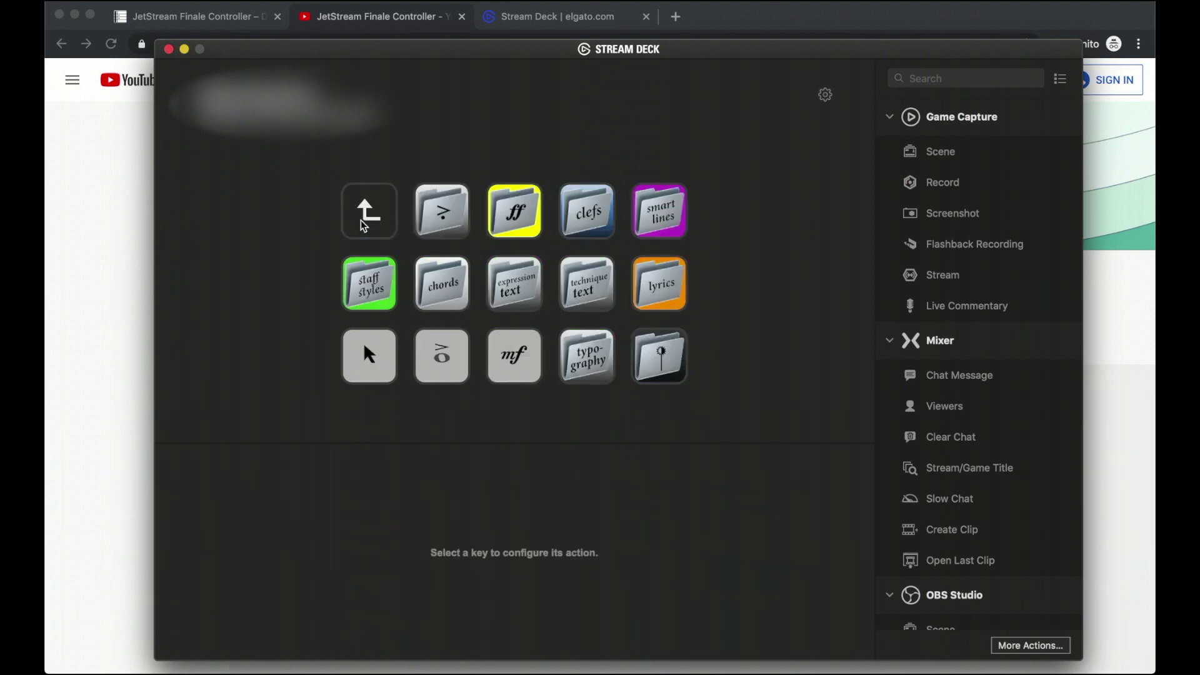
click(443, 298)
double_click(442, 297)
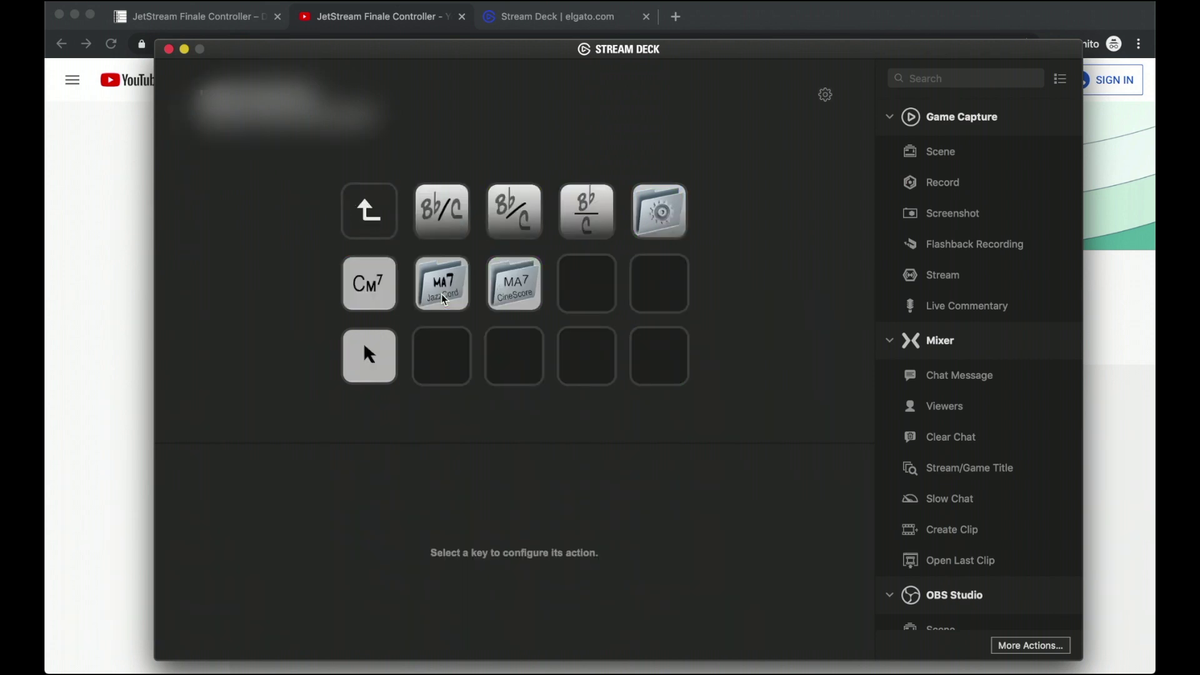
double_click(379, 220)
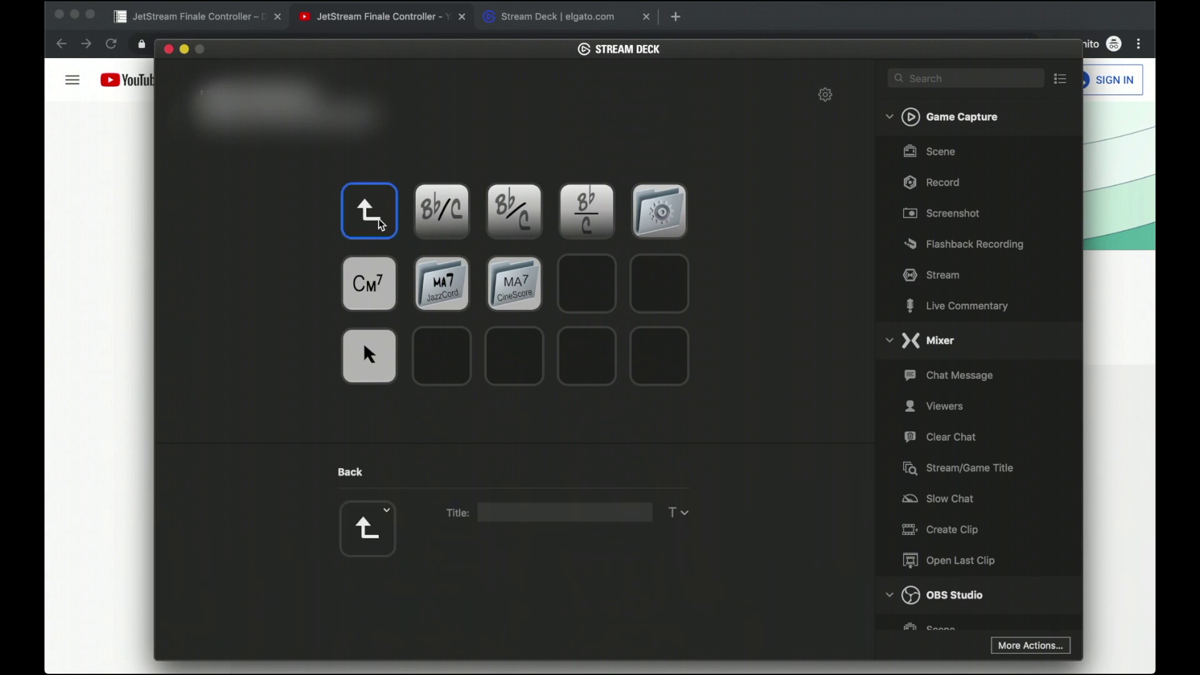
Browse the expression text and technique text folders, including the mf sub. page.
double_click(533, 296)
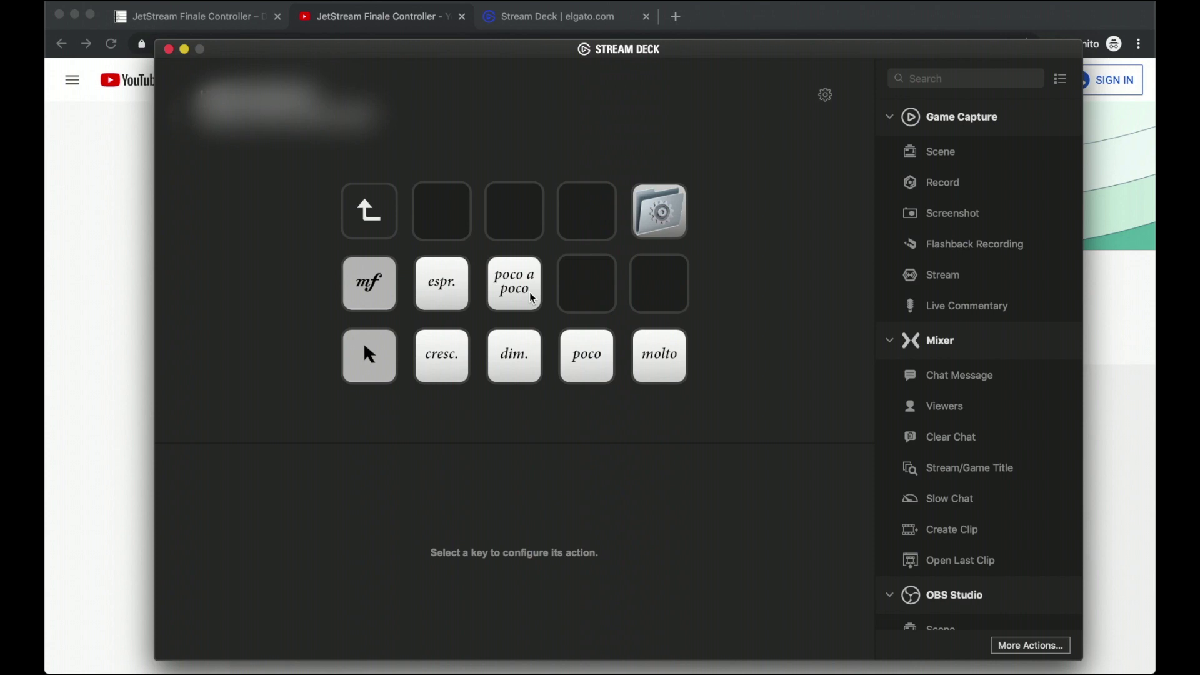
double_click(366, 226)
double_click(590, 292)
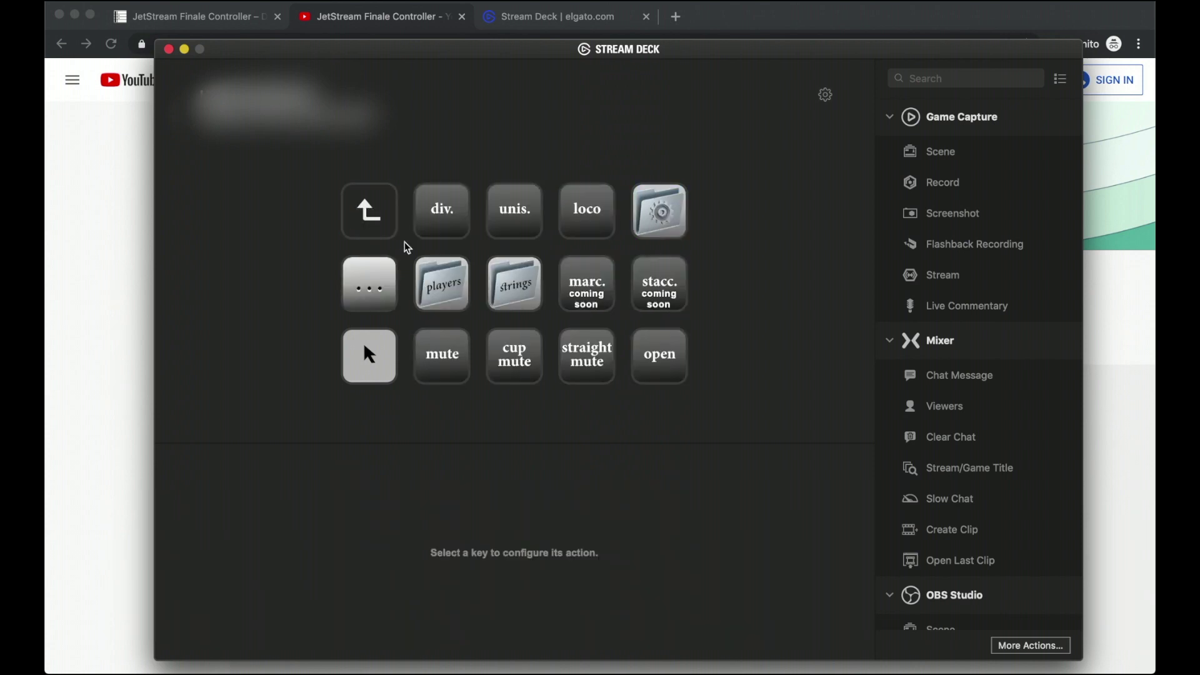
double_click(374, 215)
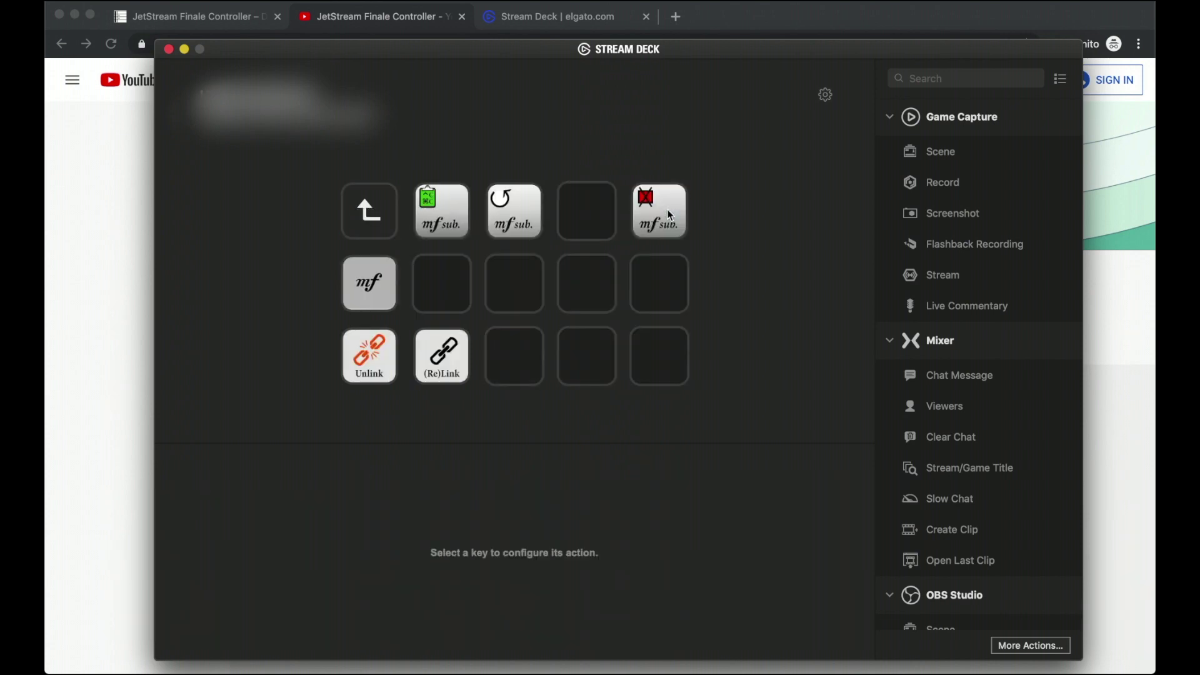
double_click(388, 219)
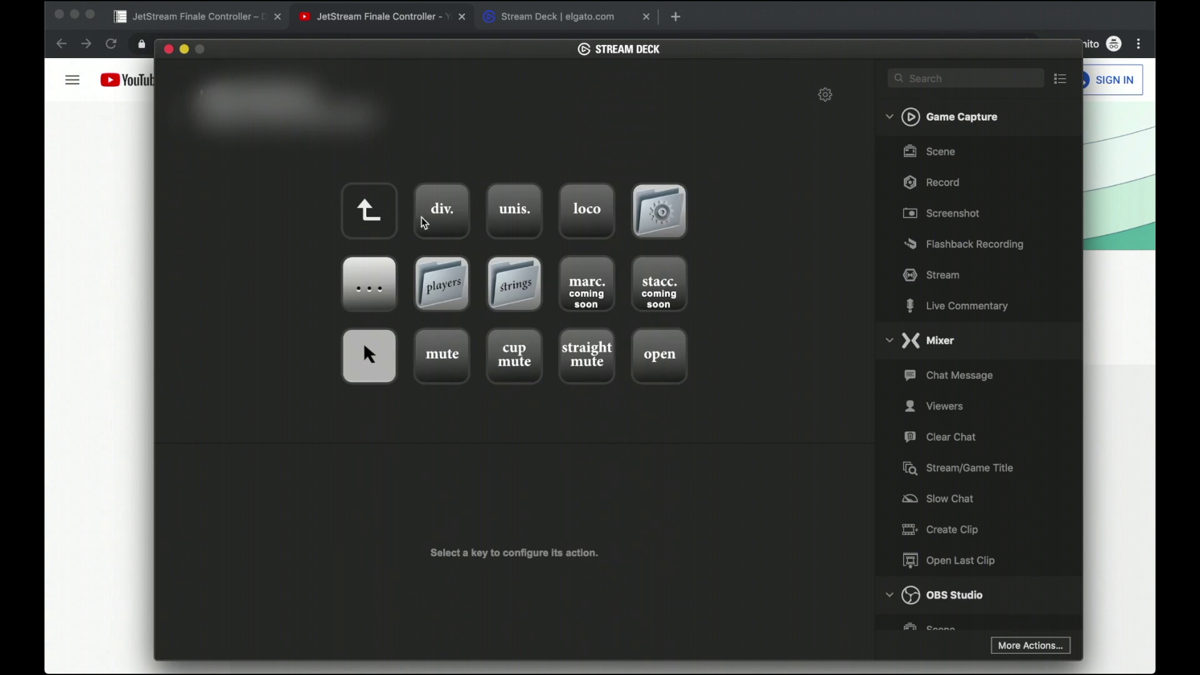
double_click(387, 234)
Browse the lyrics, typography and articulation folders, then return to the top-level JetStream page.
double_click(346, 255)
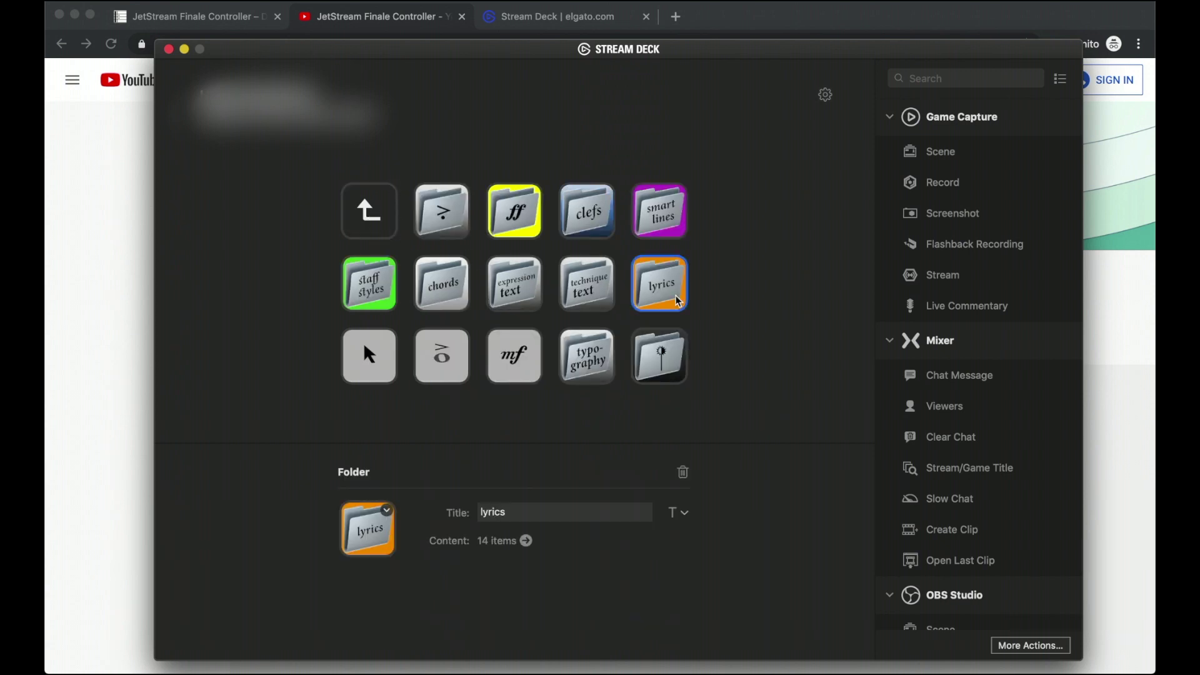
double_click(364, 225)
click(612, 368)
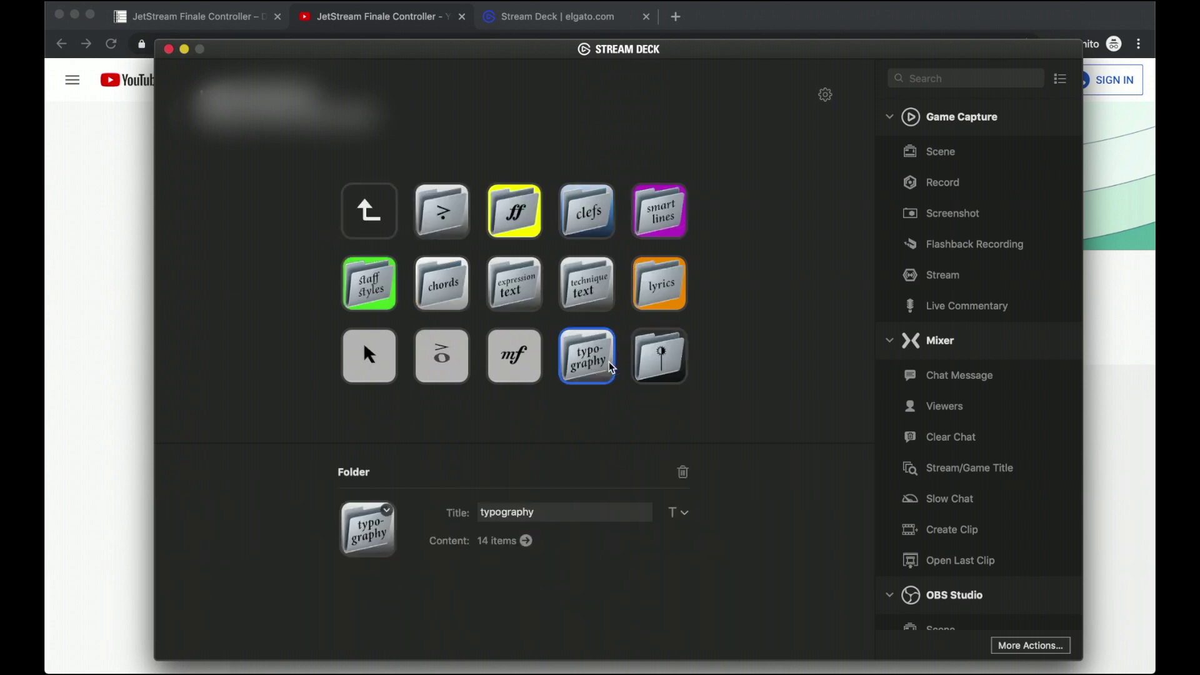
double_click(611, 367)
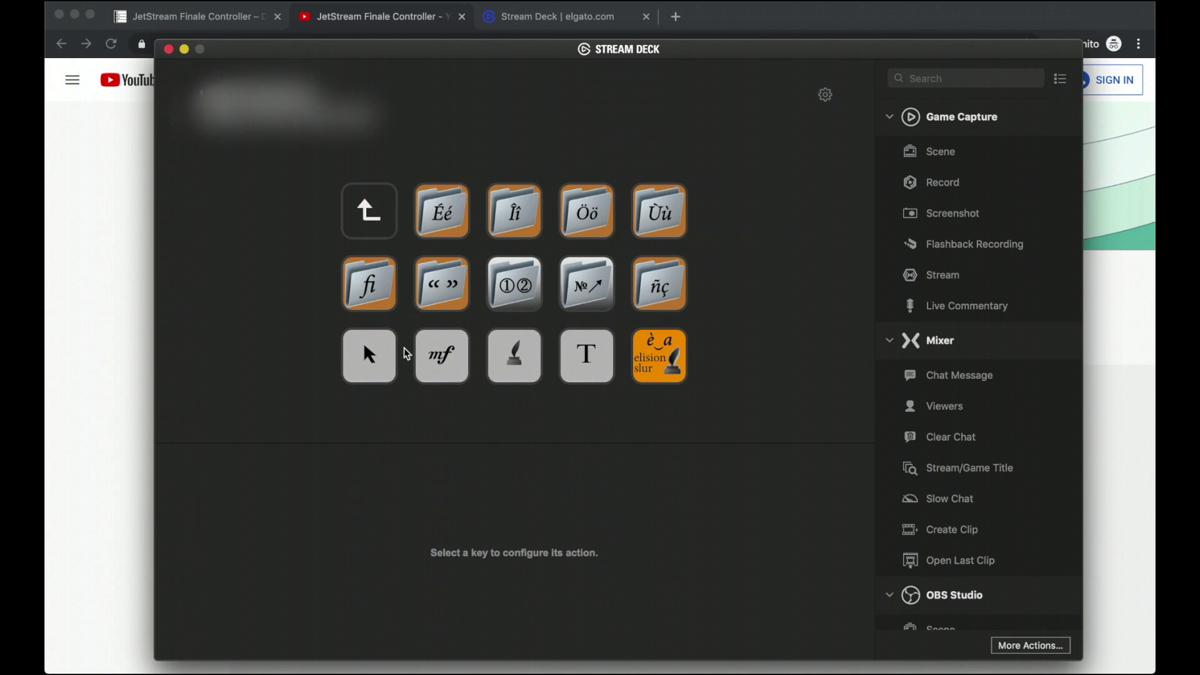
double_click(368, 210)
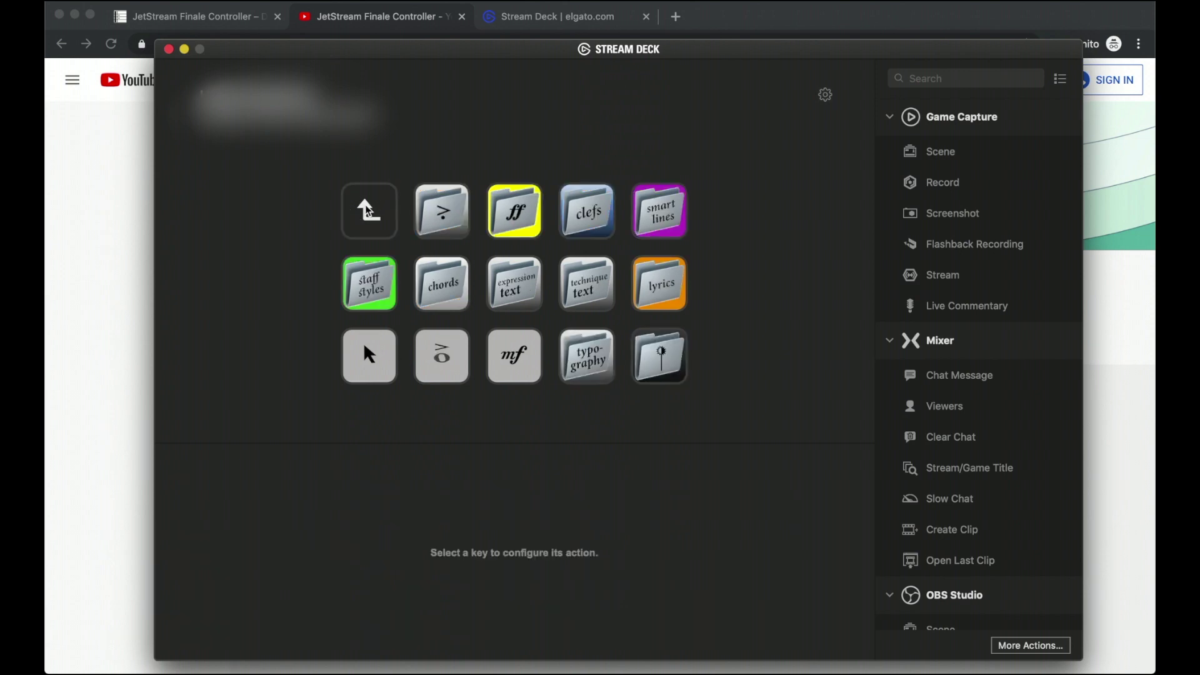
double_click(671, 364)
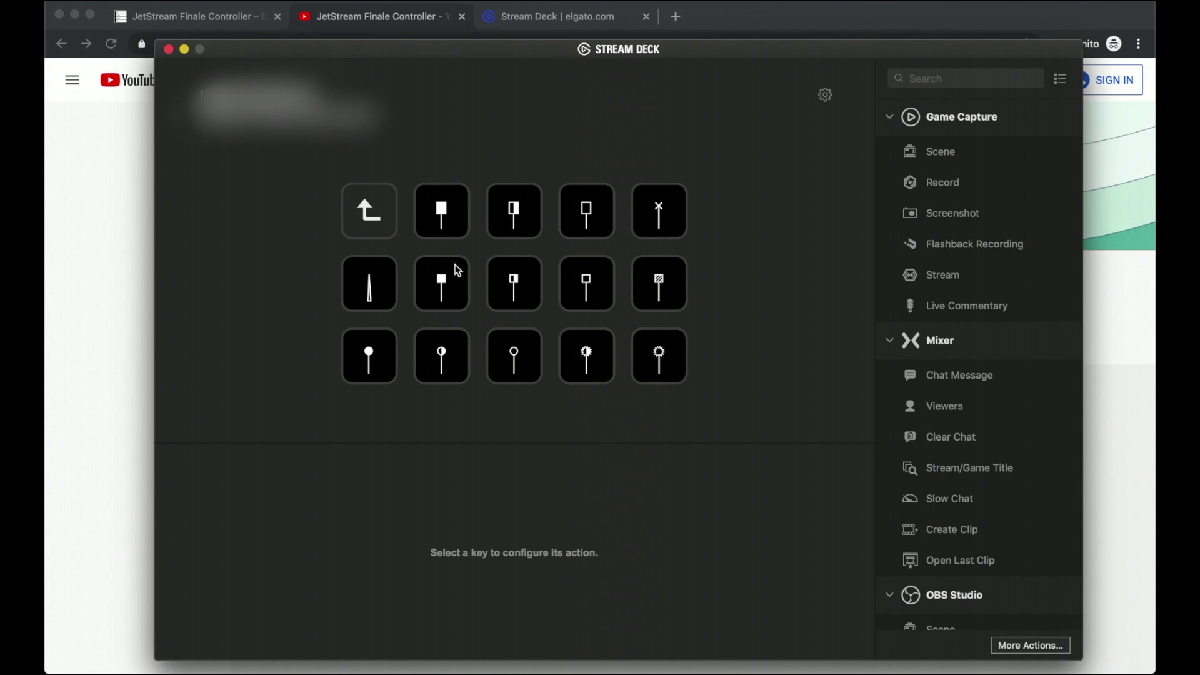
double_click(373, 217)
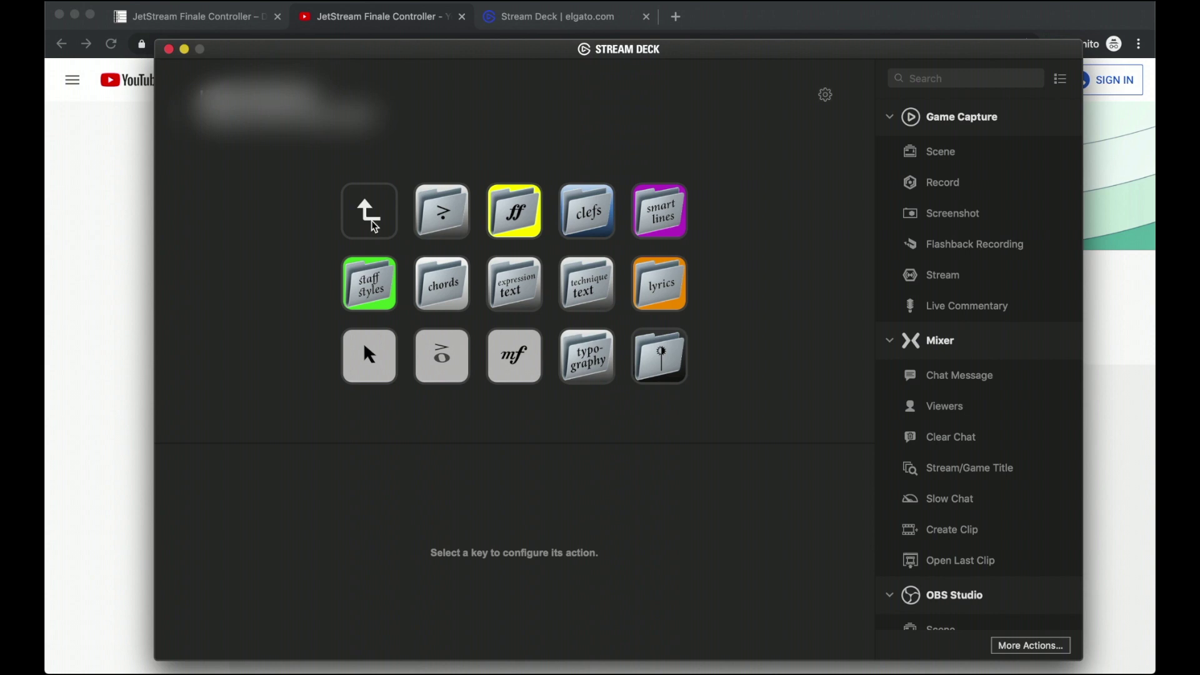
double_click(373, 224)
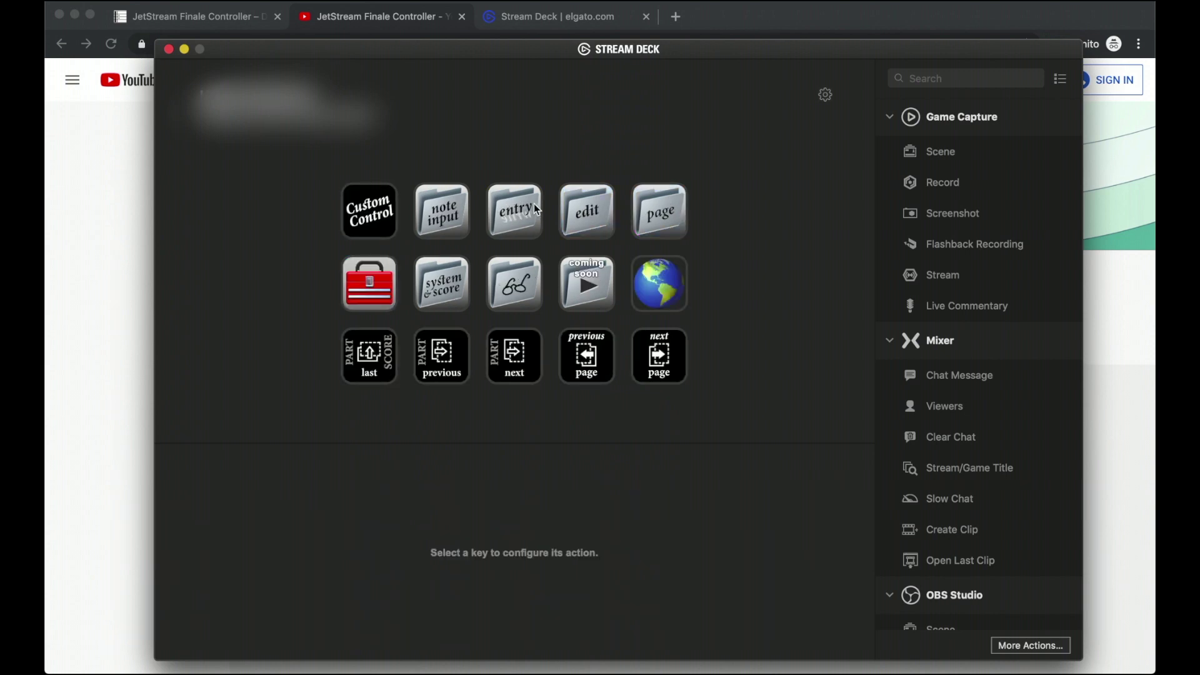
Break the final two-bar multimeasure rest apart, recombine it, and review Edit > Multimeasure Rests.
double_click(583, 220)
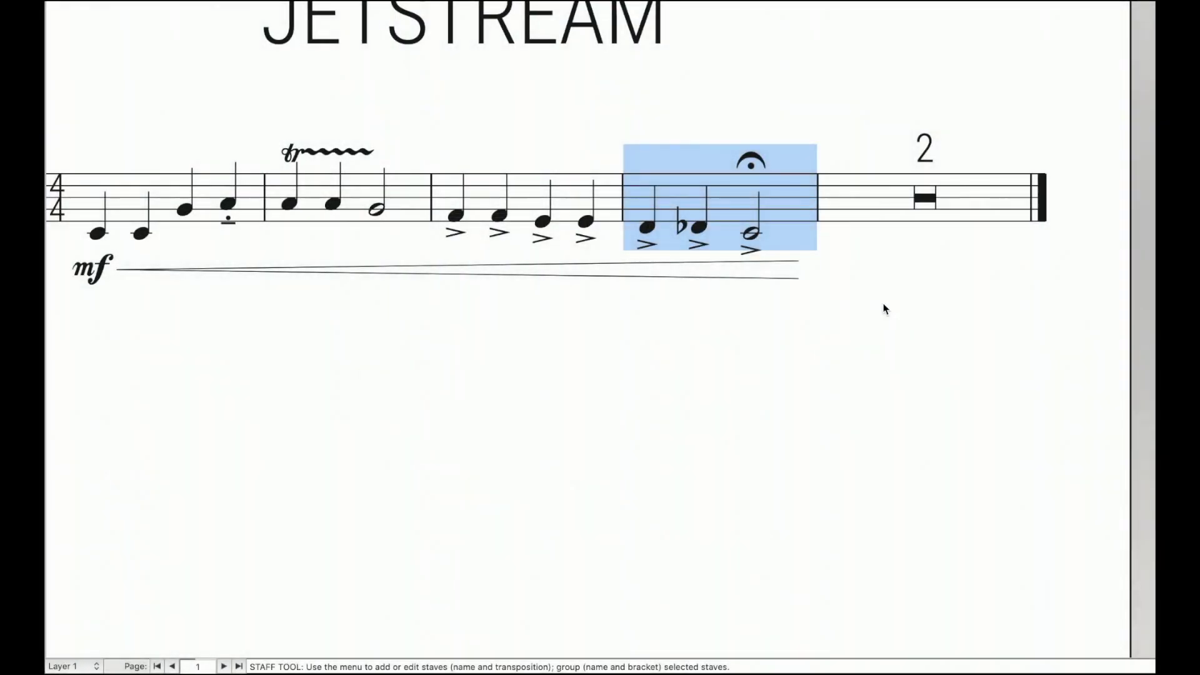
click(901, 213)
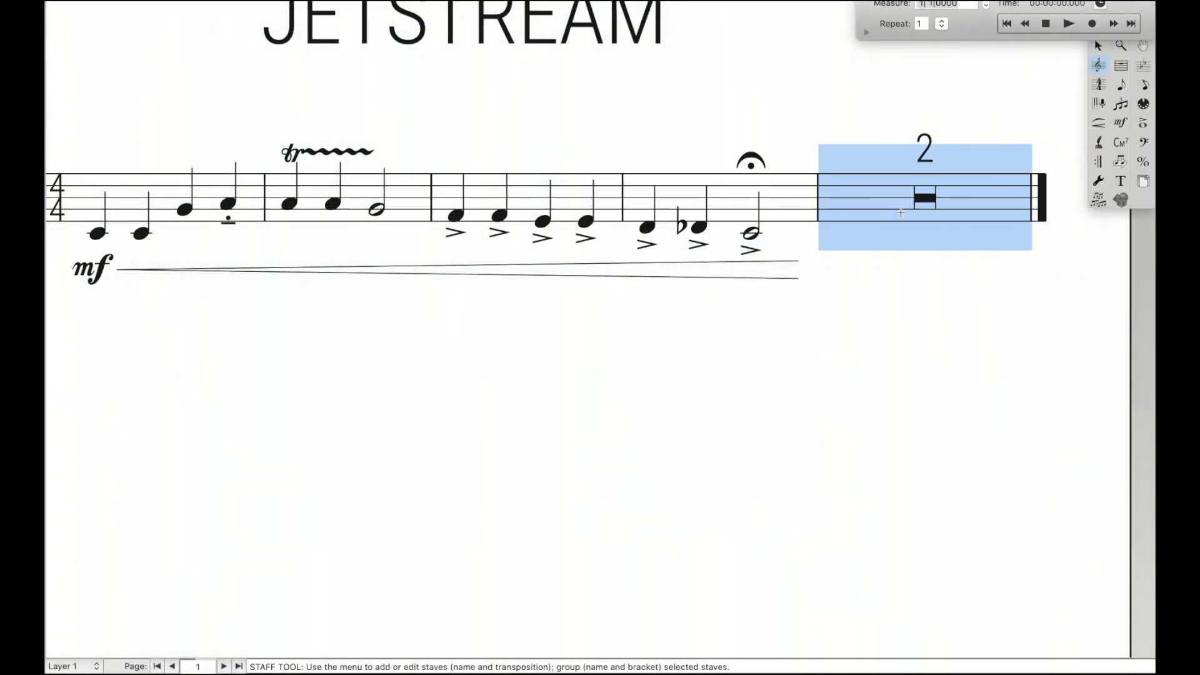
key(ctrl+shift+m)
key(ctrl+m)
click(178, 0)
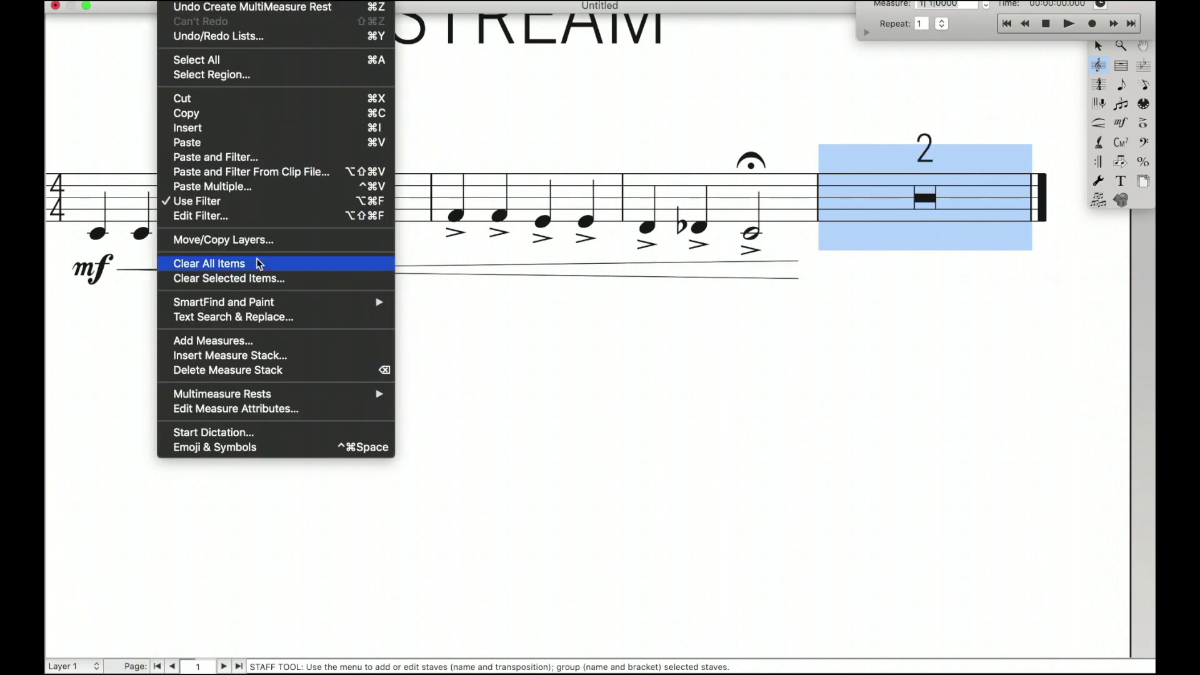
mouse_move(361, 396)
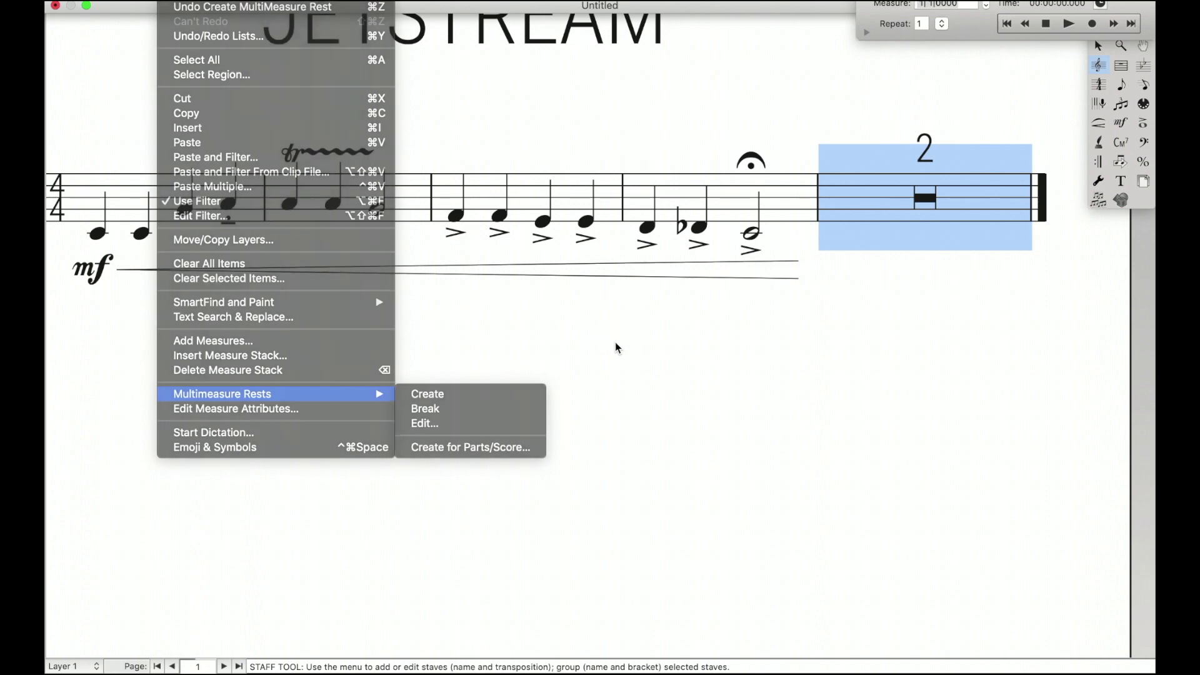
click(615, 343)
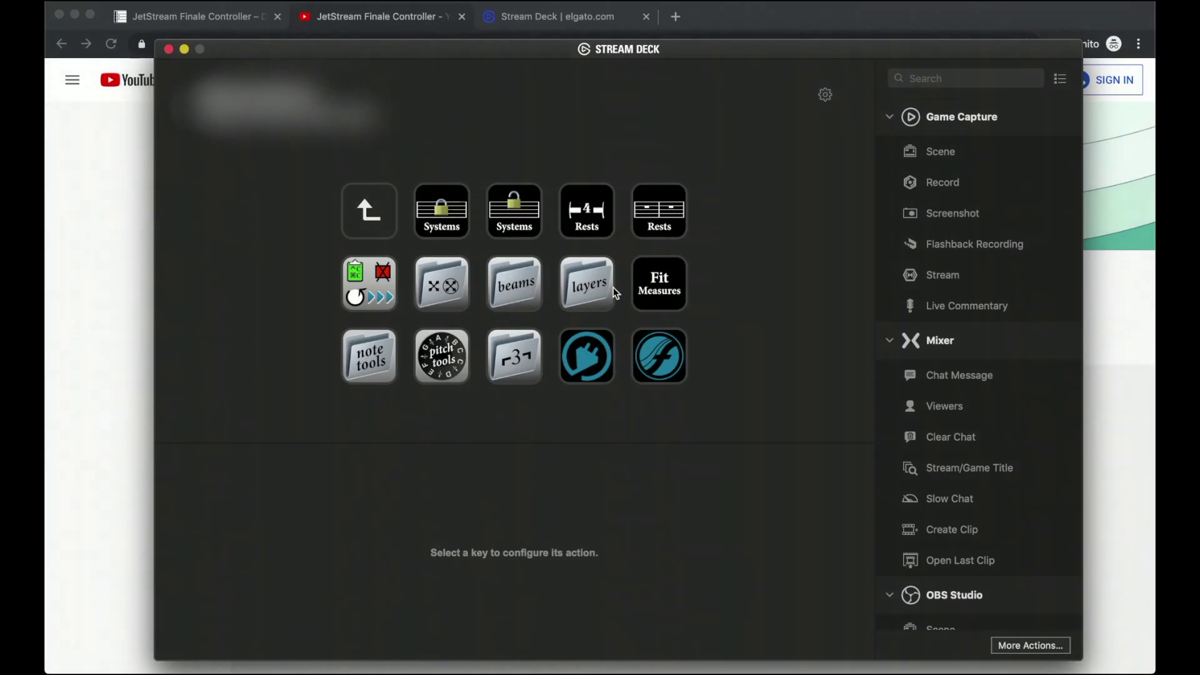
Open the copy-filter folder and move to its green filter keys page.
double_click(381, 306)
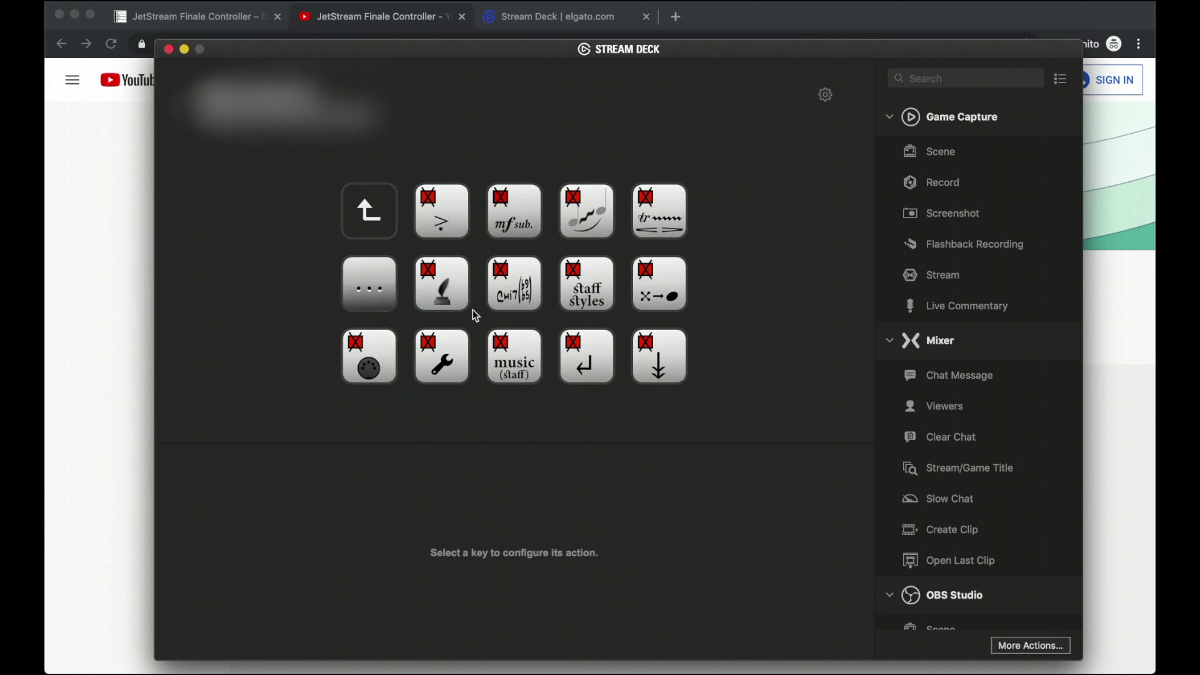
click(359, 228)
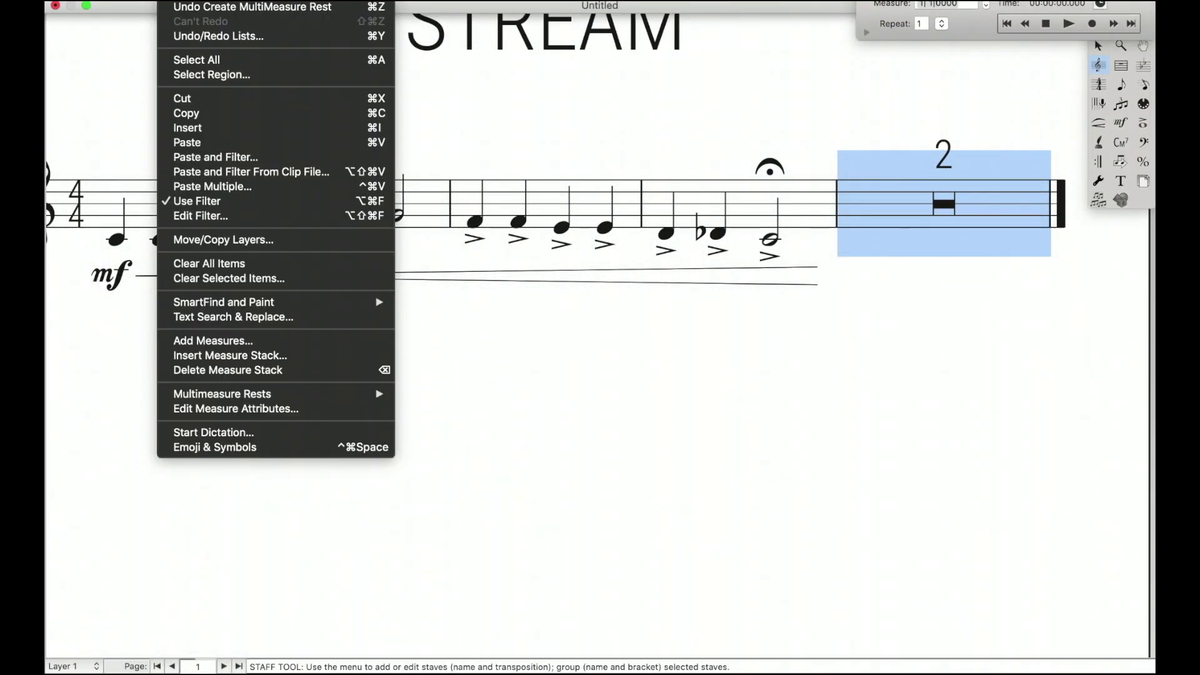
Accept the Edit Filter settings and Option-drag measure 2's trill onto measure 3.
click(200, 214)
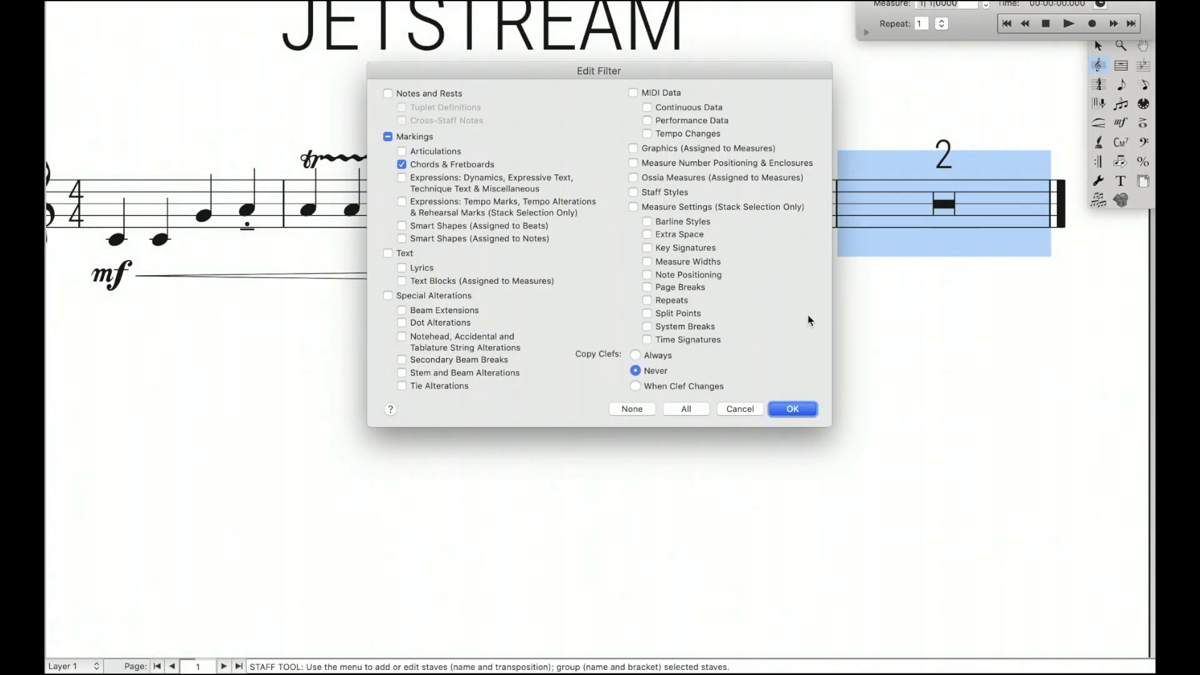
click(791, 408)
key(Escape)
click(374, 185)
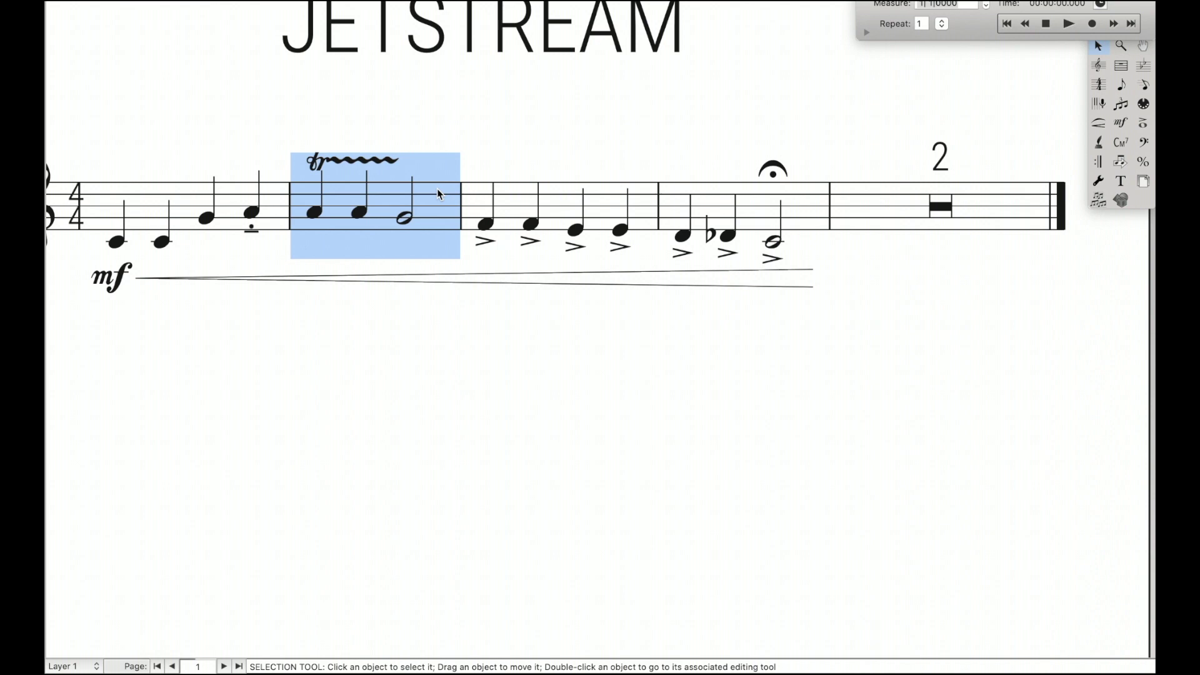
drag(437, 189, 557, 182)
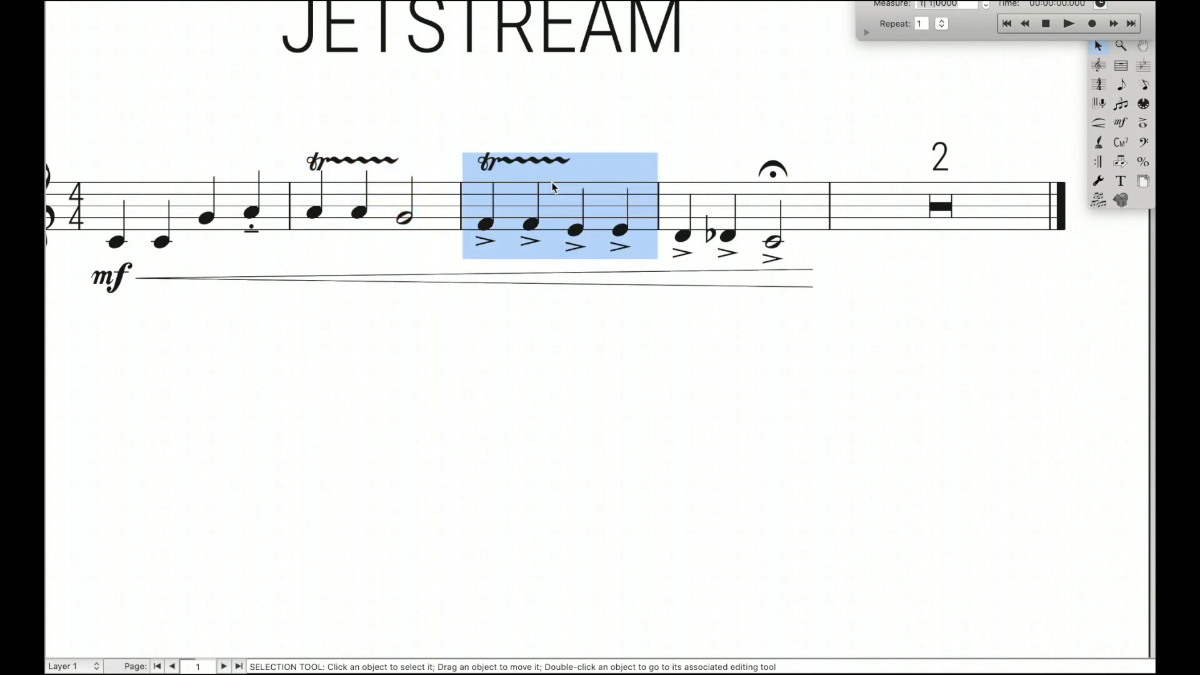
click(625, 144)
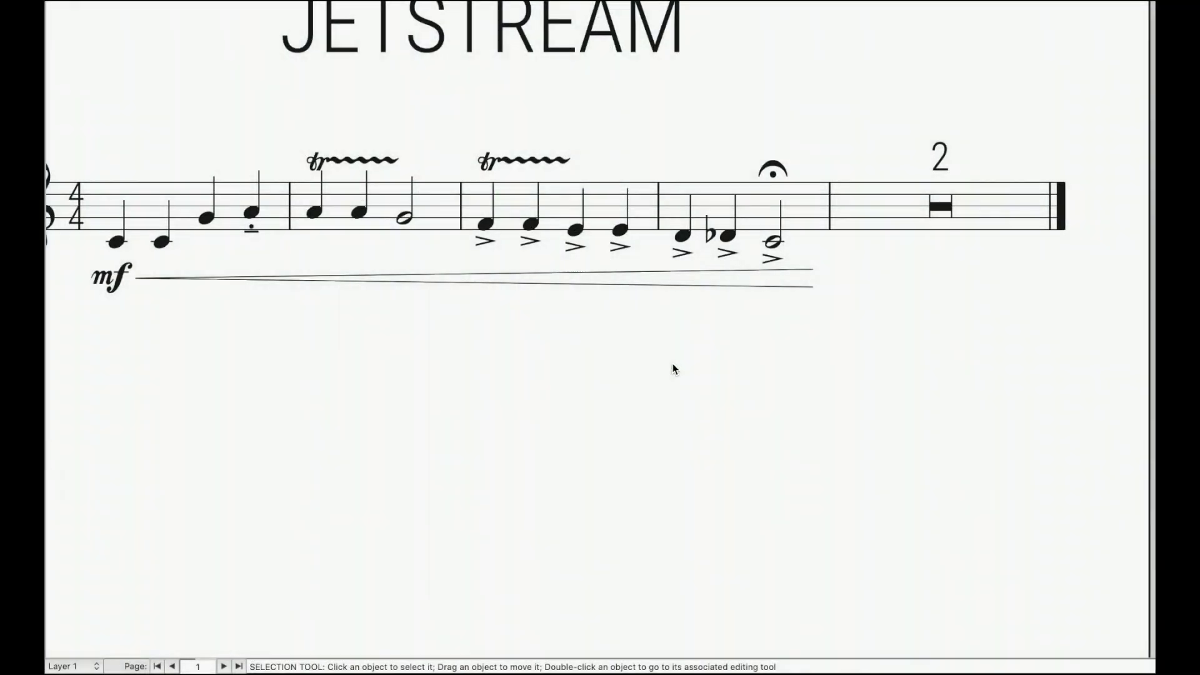
key(Return)
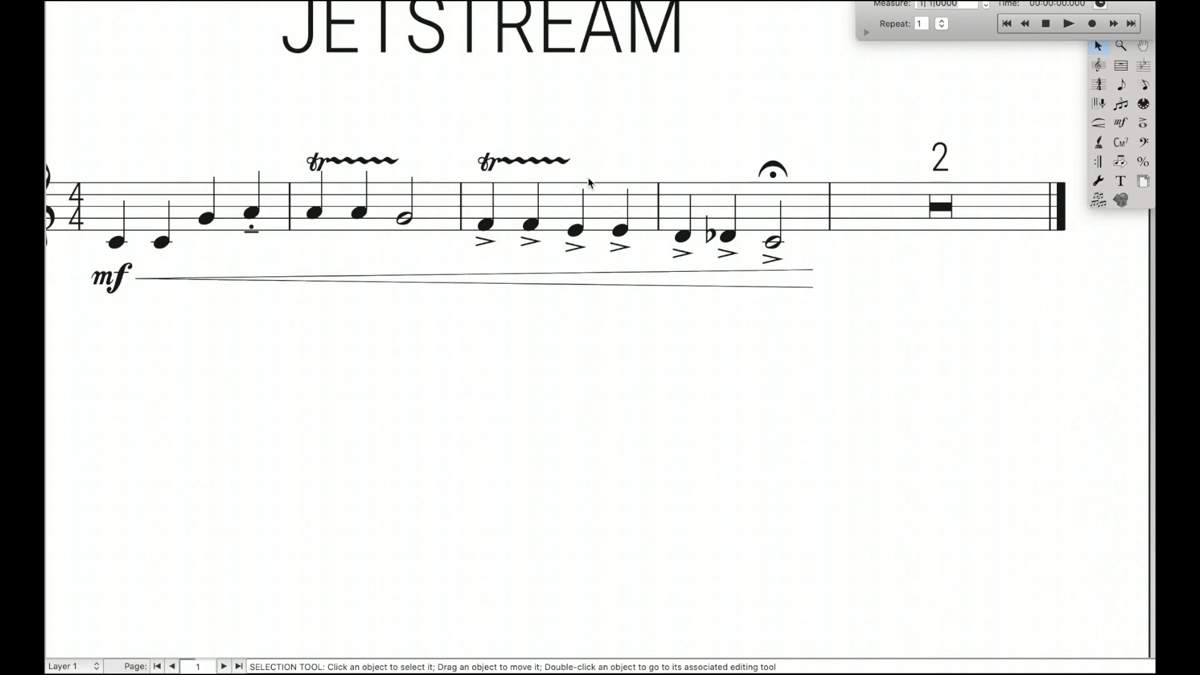
click(181, 0)
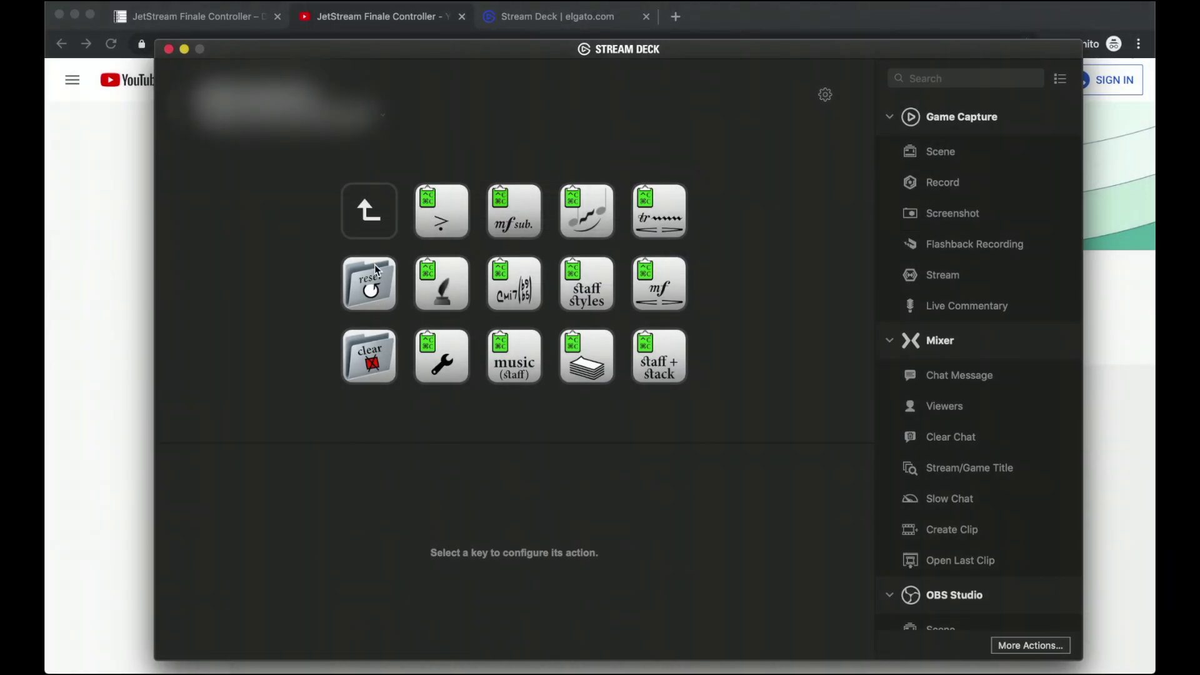
Browse the reset folder's keys and go back two levels to the edit page.
double_click(376, 269)
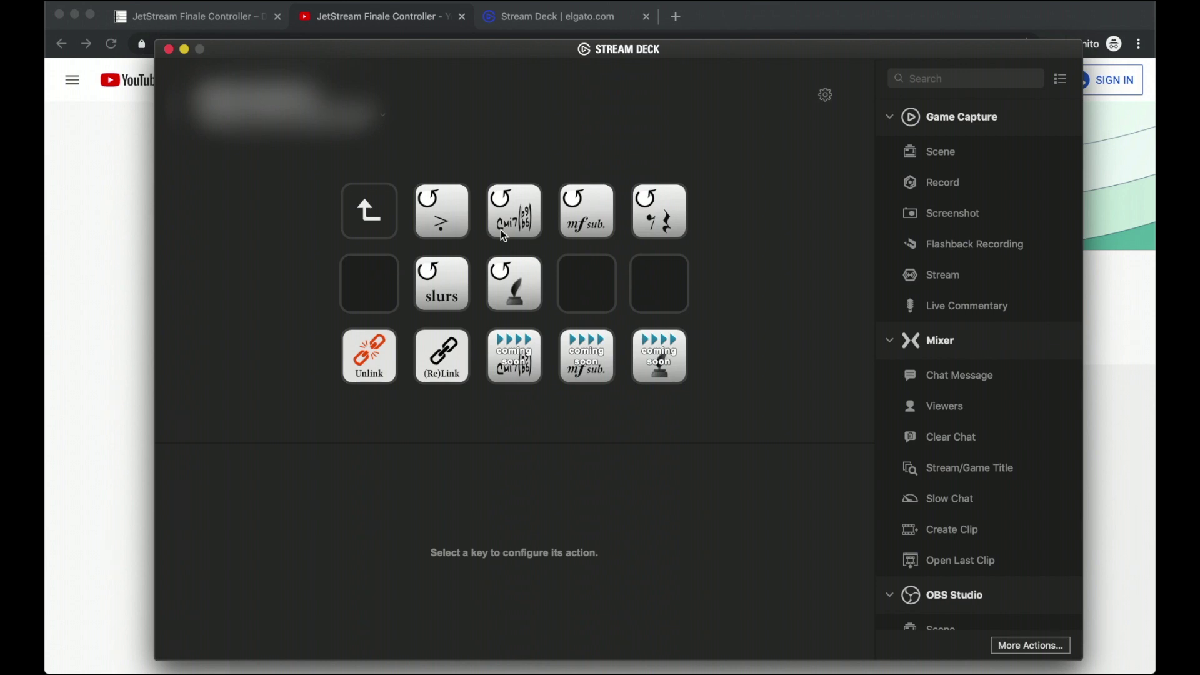
double_click(370, 230)
double_click(370, 230)
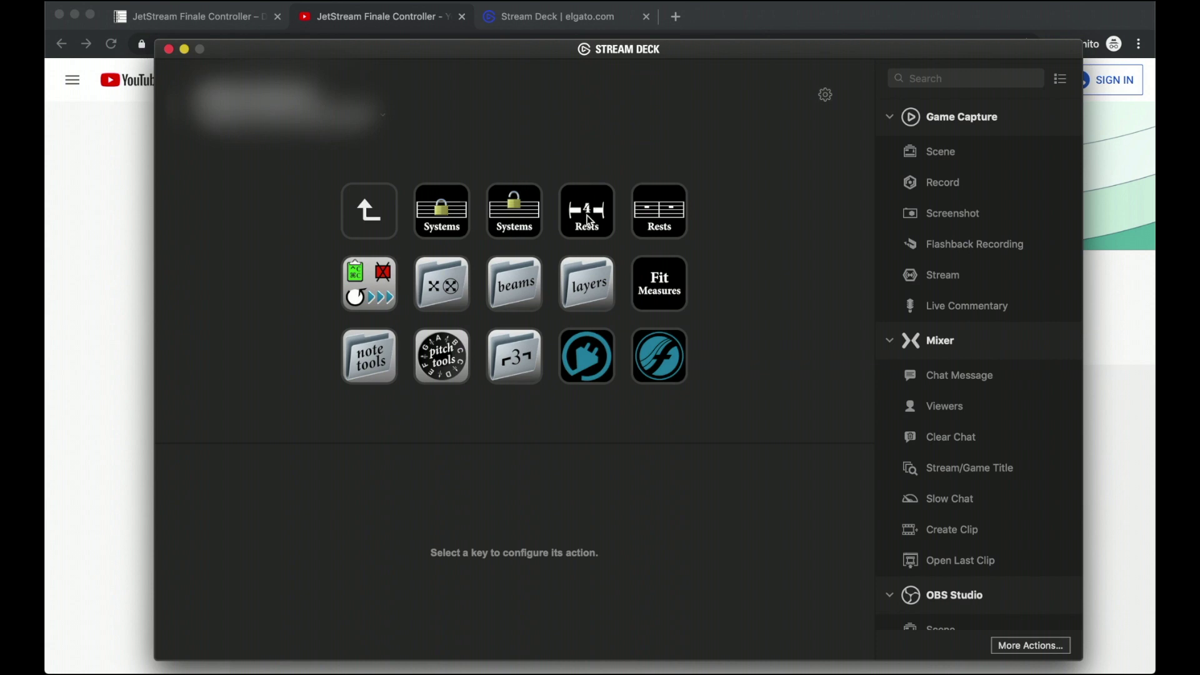
double_click(455, 291)
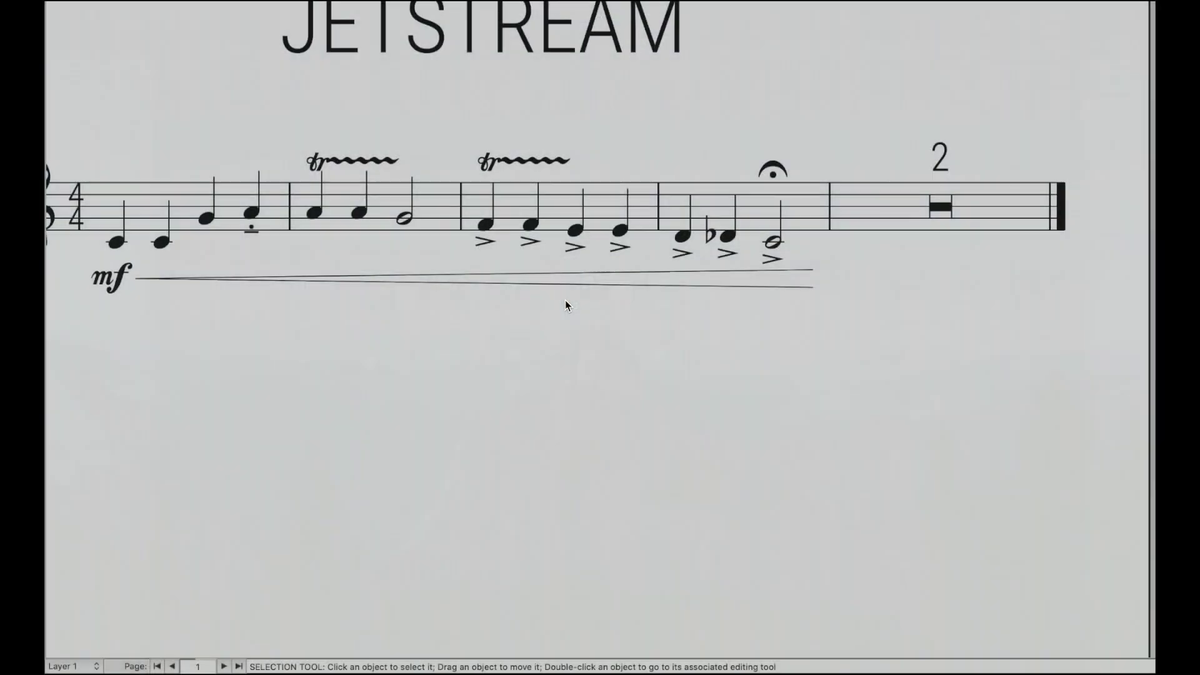
Try X noteheads on measure 3, parentheses on measure 4, and a square last note in measure 3.
click(565, 300)
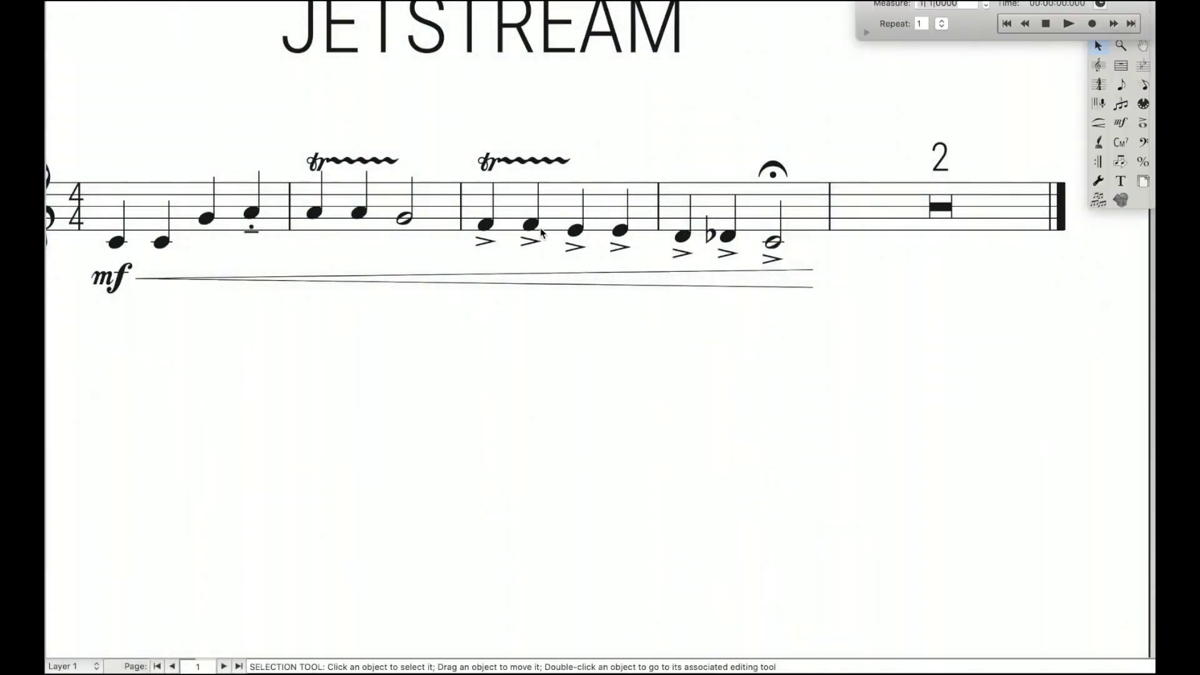
click(540, 227)
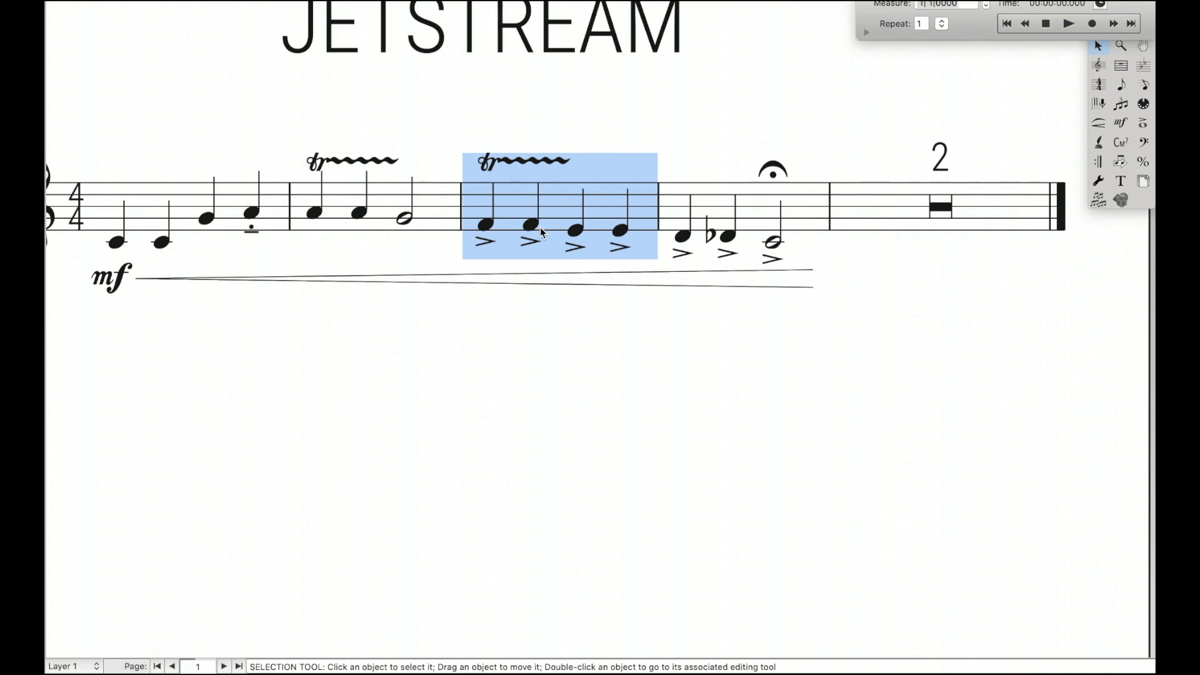
key(ctrl+alt+x)
key(ctrl+z)
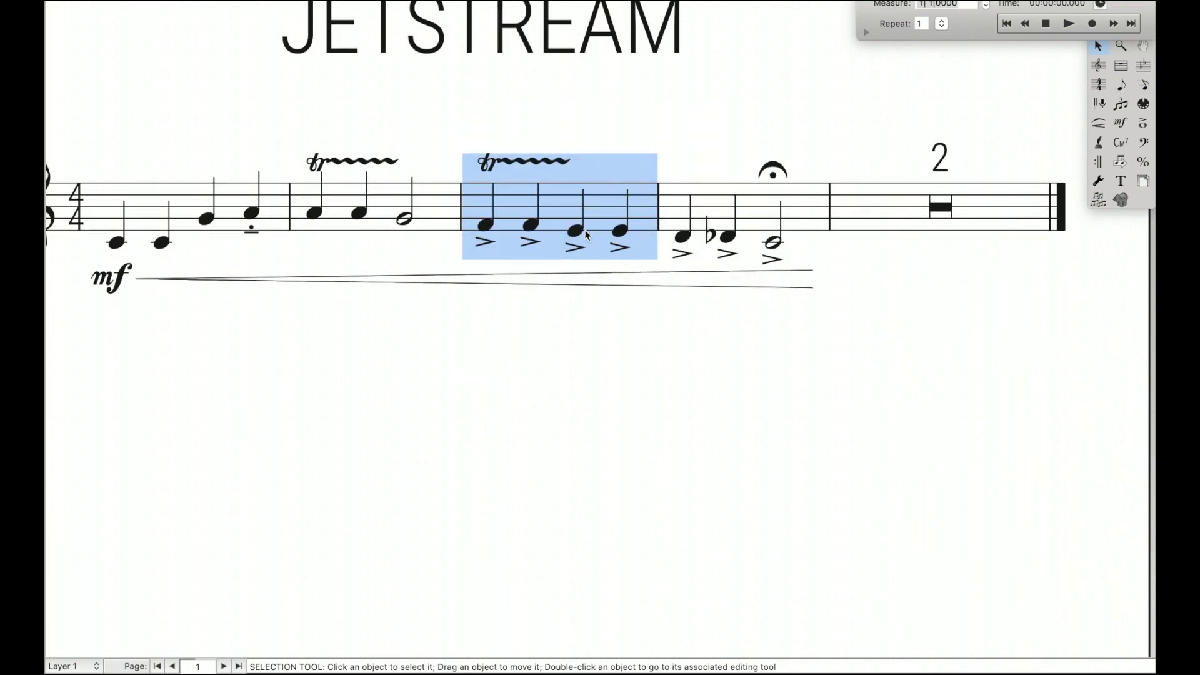
click(733, 214)
key(ctrl+alt+p)
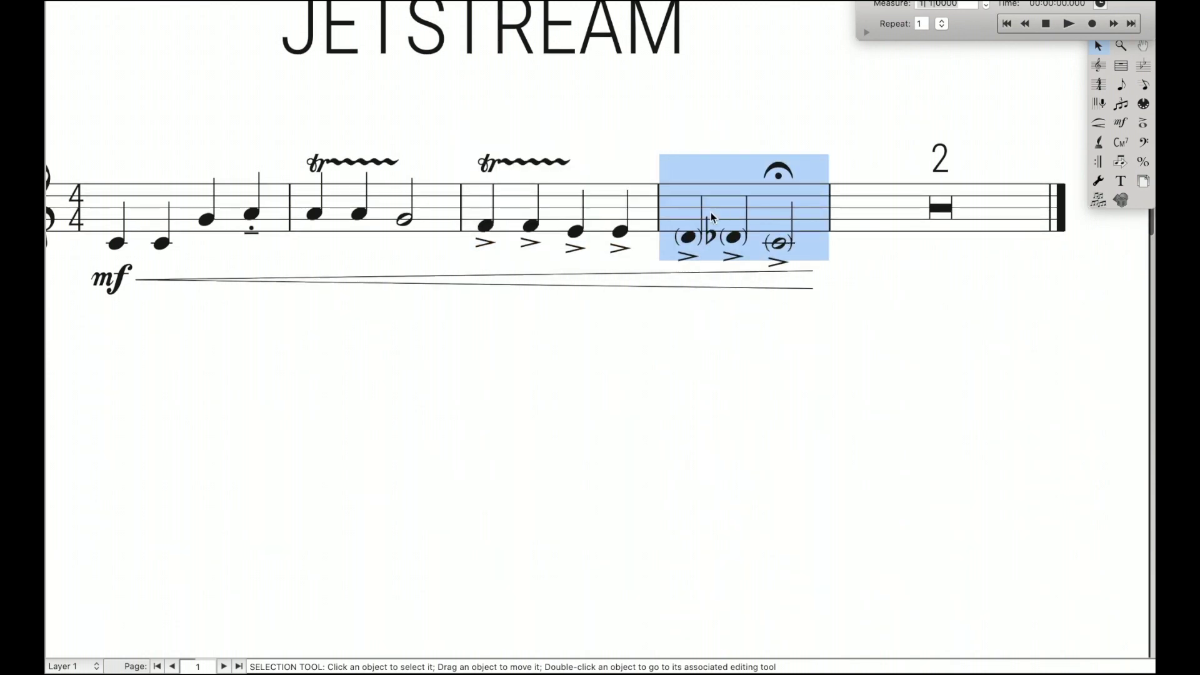
drag(600, 140, 647, 229)
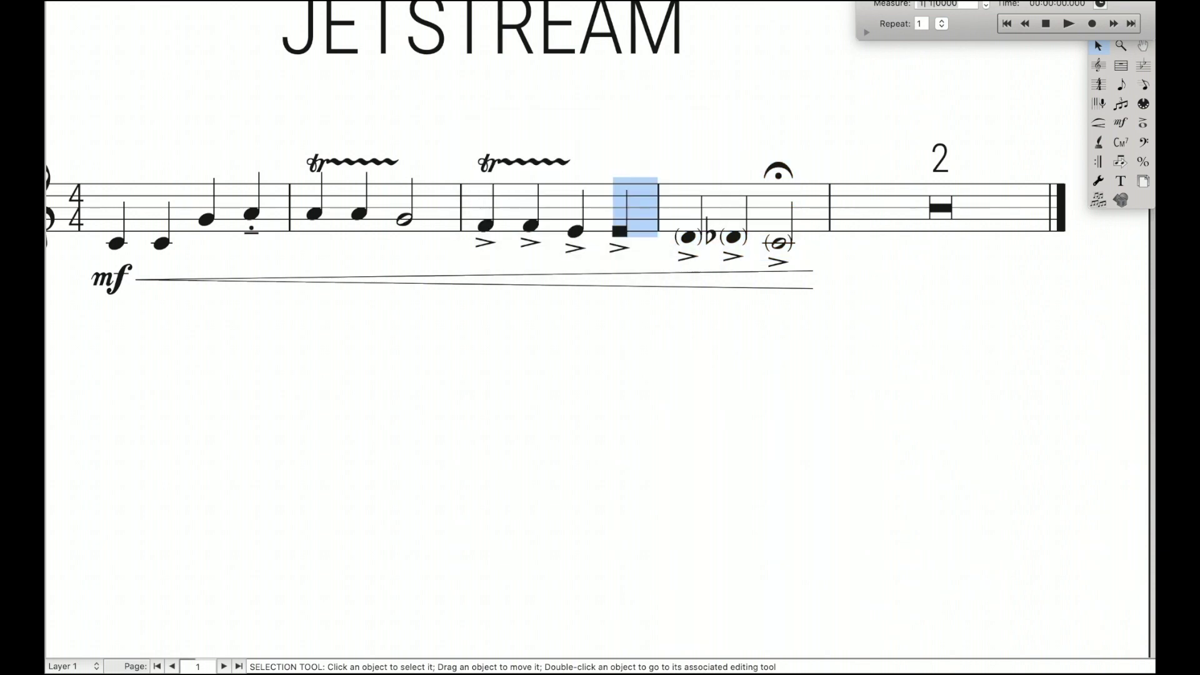
key(ctrl+alt+s)
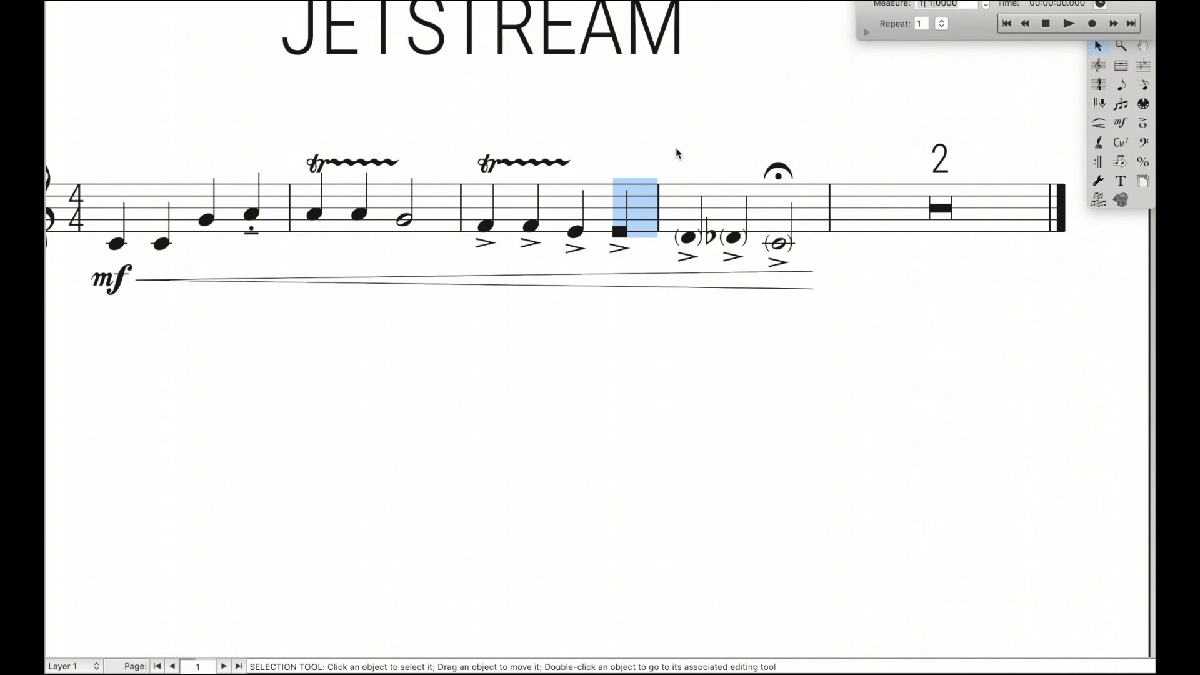
Inspect notehead symbol choices for measure 3's third note with the Note Shape Tool, changing nothing.
click(1100, 181)
click(1122, 180)
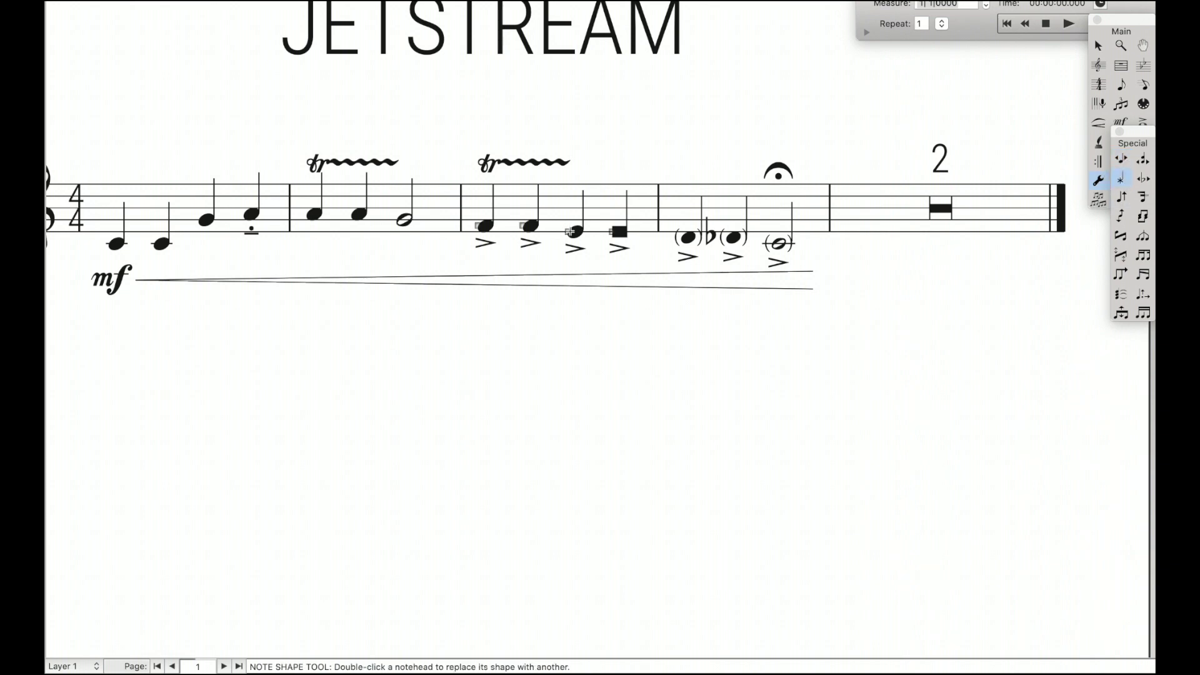
double_click(575, 231)
scroll(600, 225, down, 3)
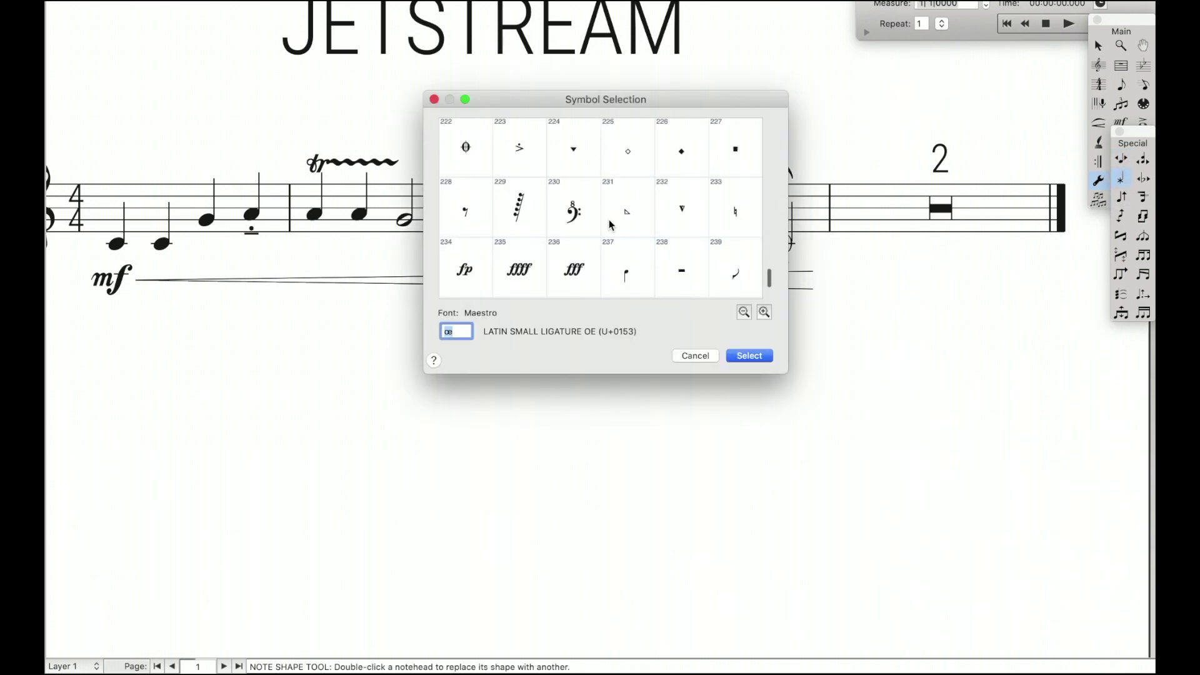
scroll(609, 224, up, 8)
scroll(609, 224, up, 5)
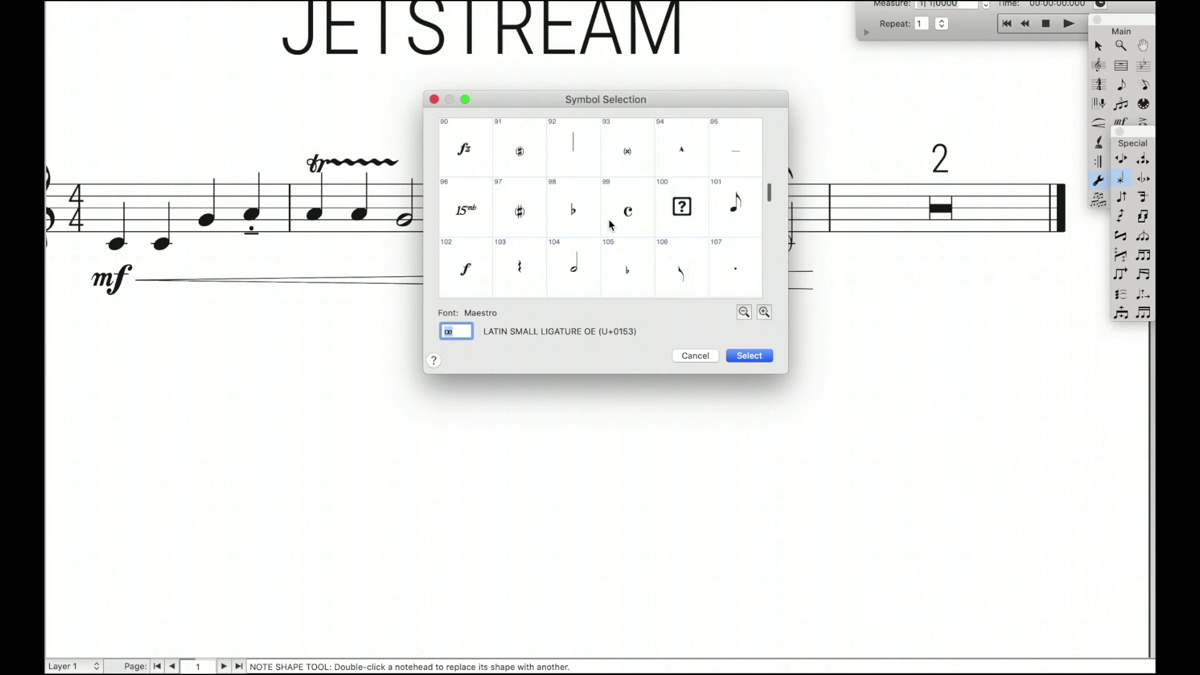
click(695, 354)
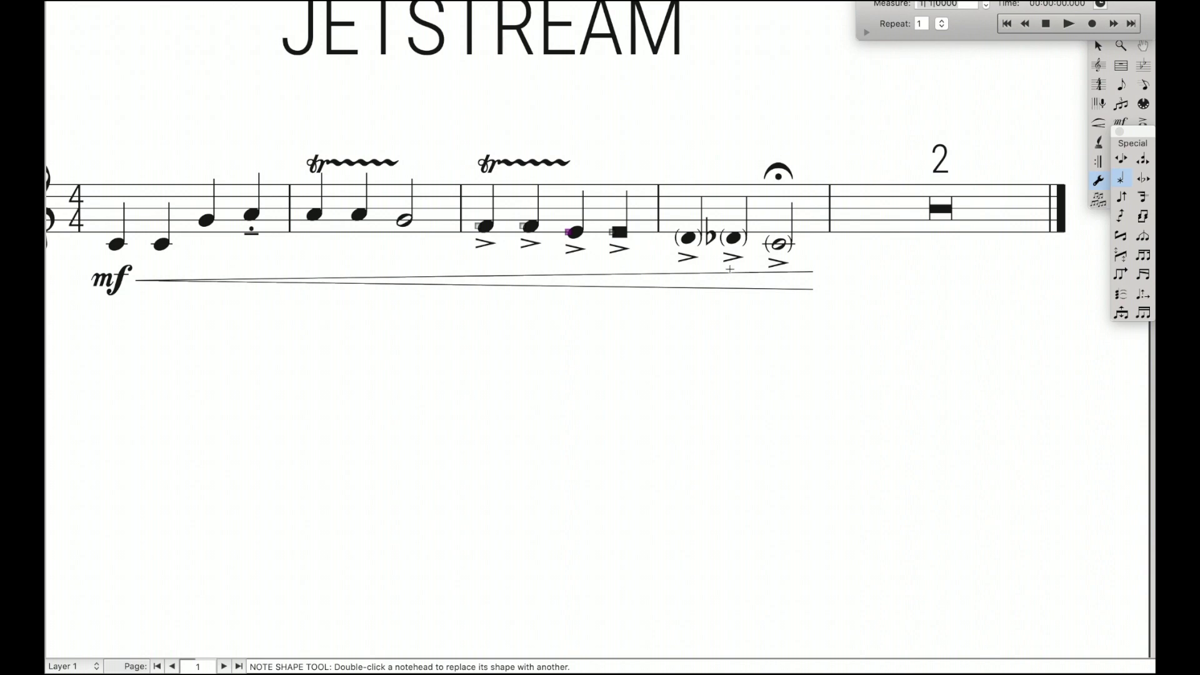
key(Escape)
Select measures 3 and 4 and clear their notehead alterations with Clear Selected Items.
click(712, 223)
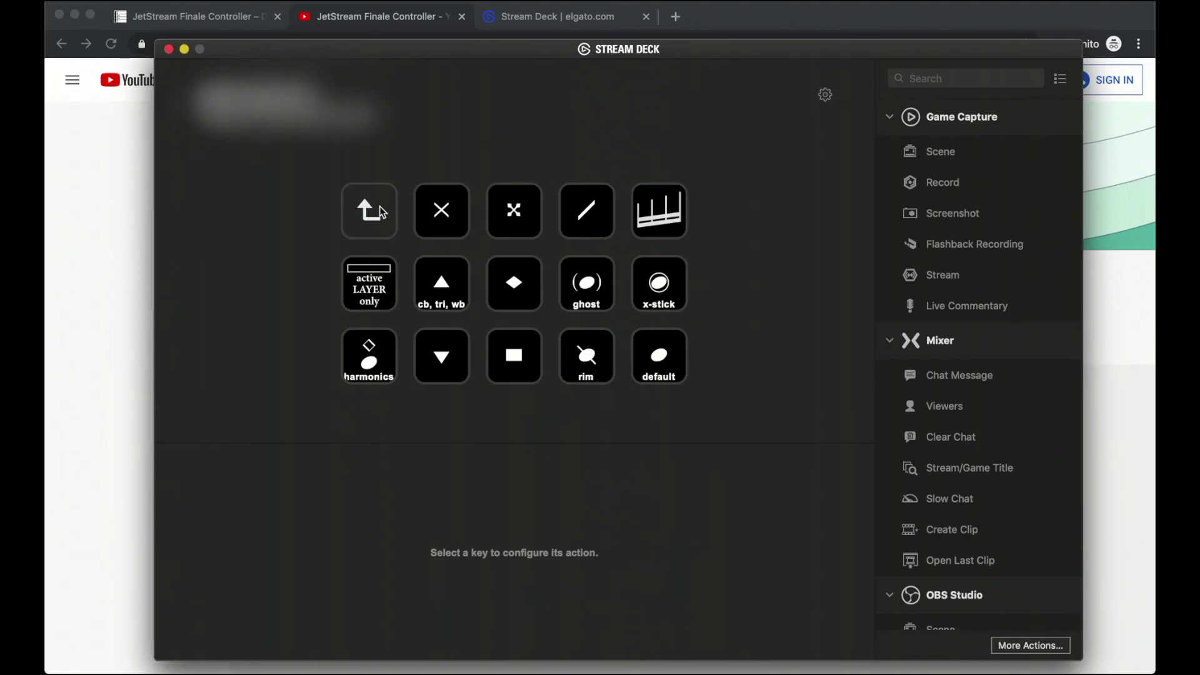
click(376, 209)
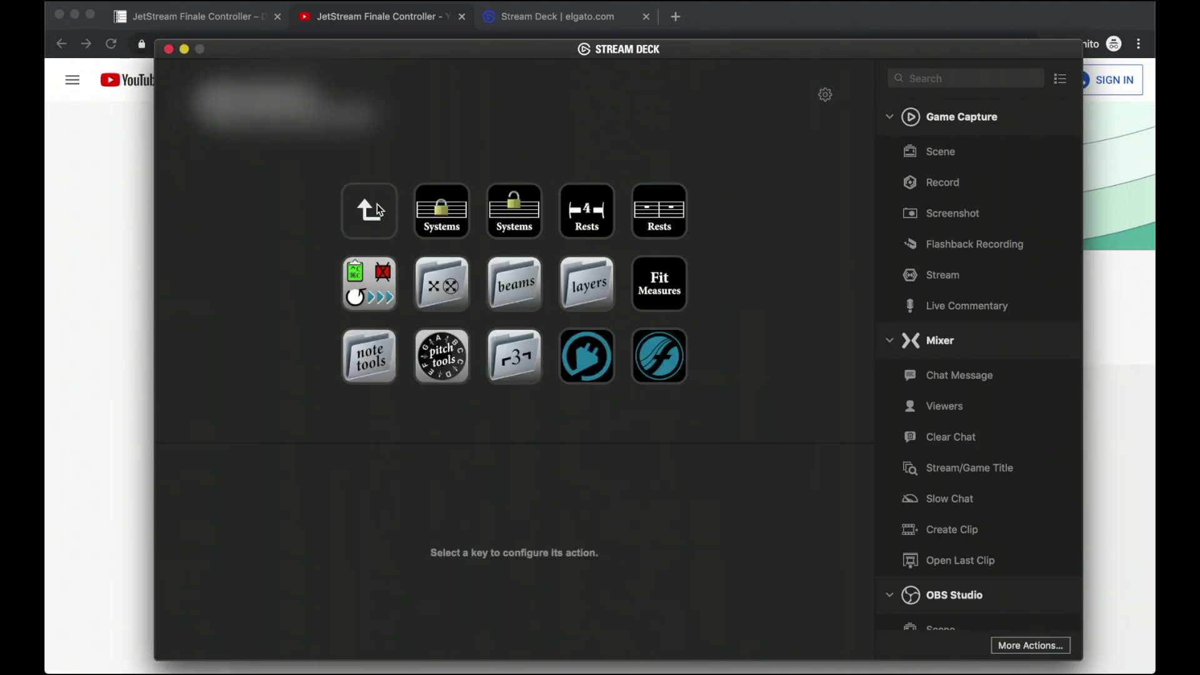
double_click(383, 272)
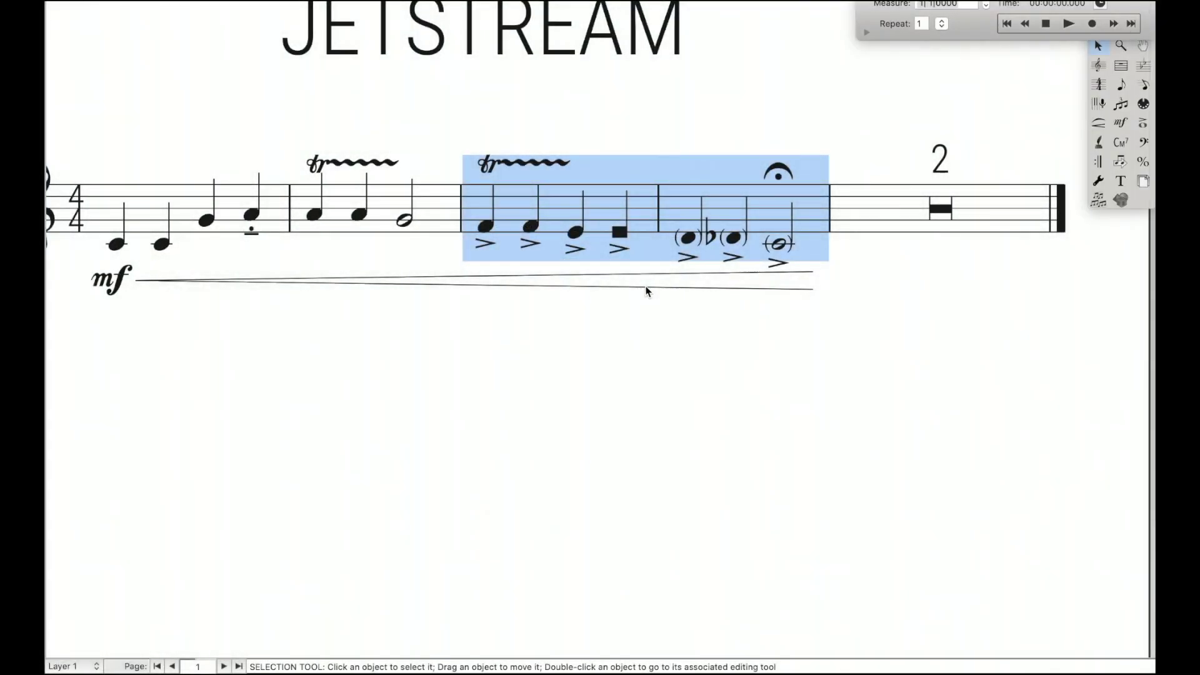
key(shift+Delete)
key(Return)
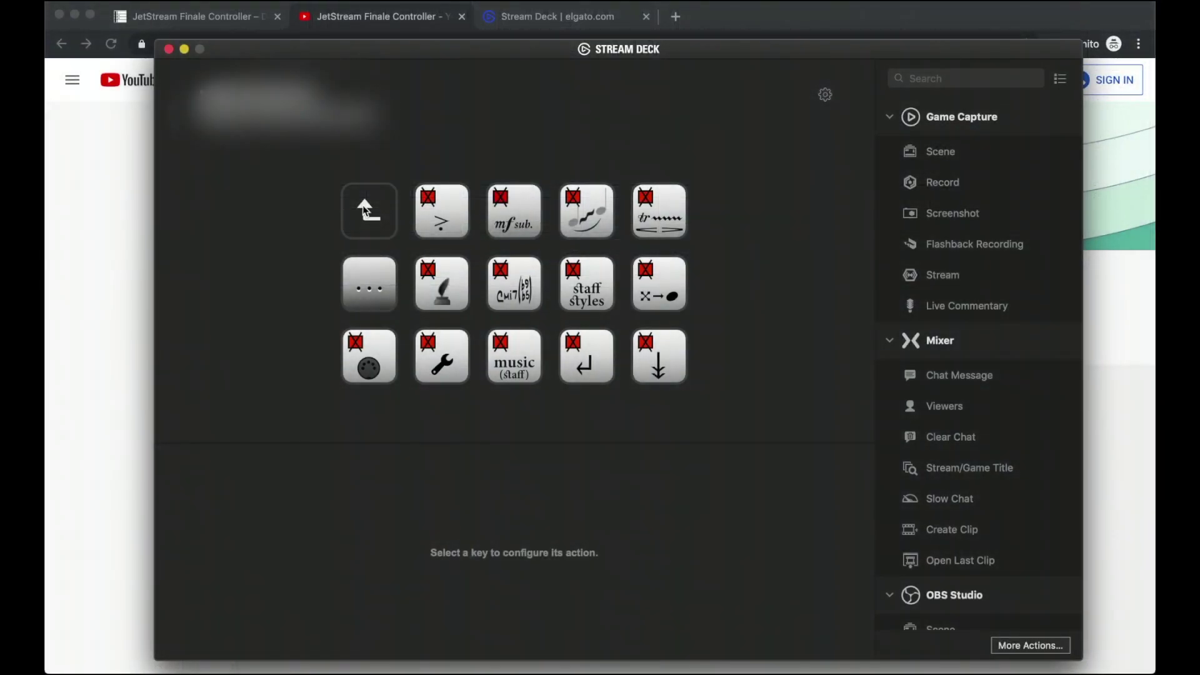
Return to the parent key page and open the beams folder's keys.
click(370, 212)
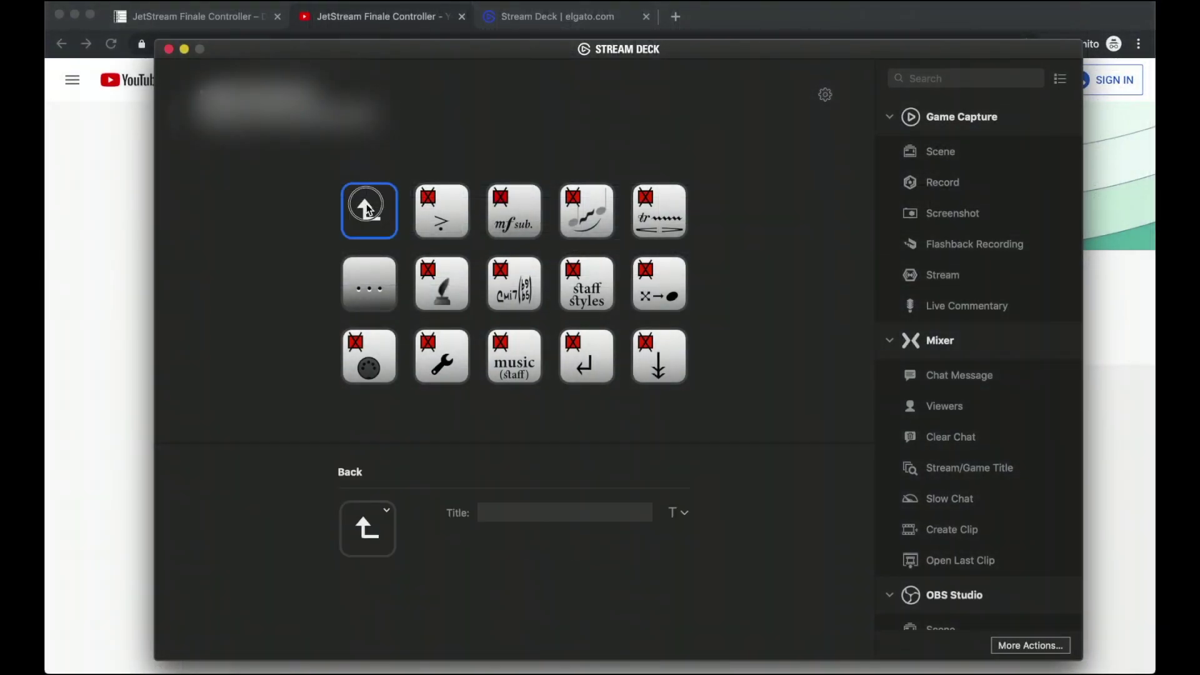
click(399, 223)
double_click(385, 218)
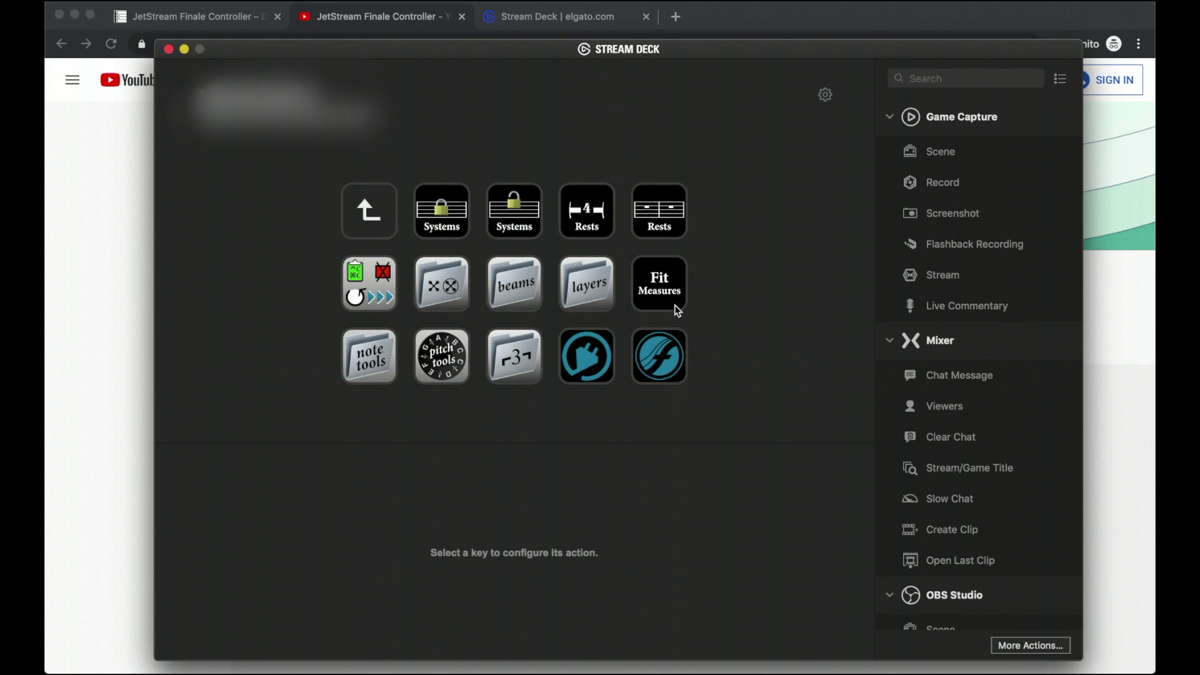
double_click(523, 288)
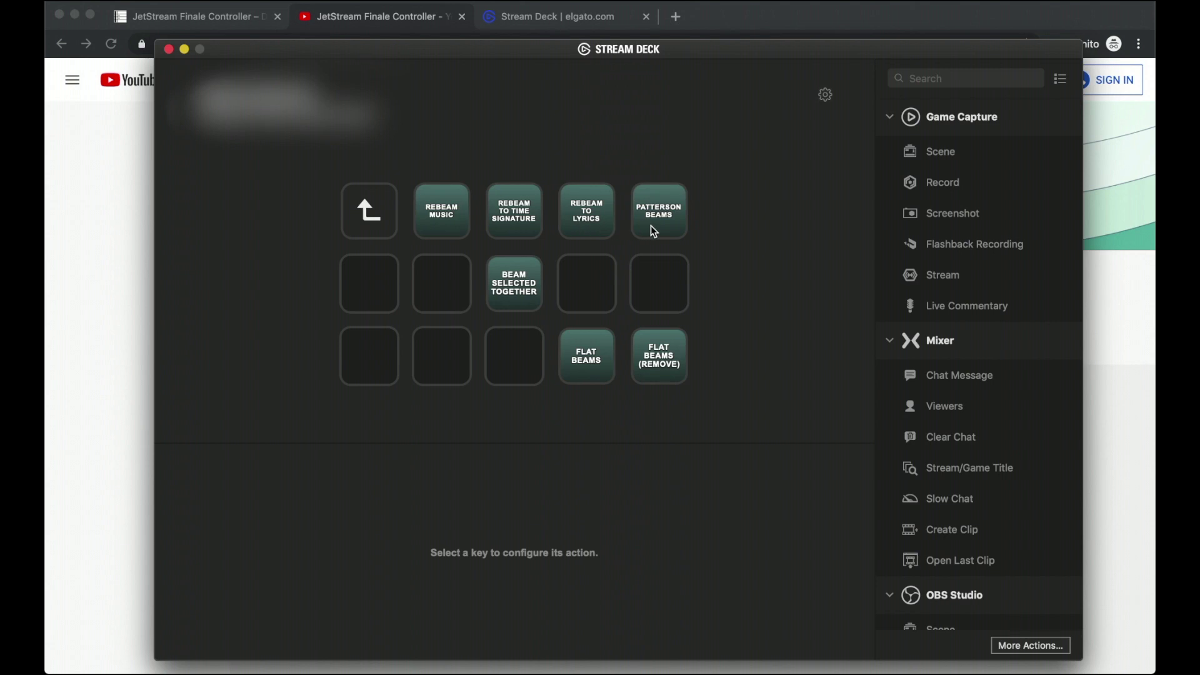
View the layers folder, then open the note tools folder and select measures 1–4 in Finale.
click(367, 227)
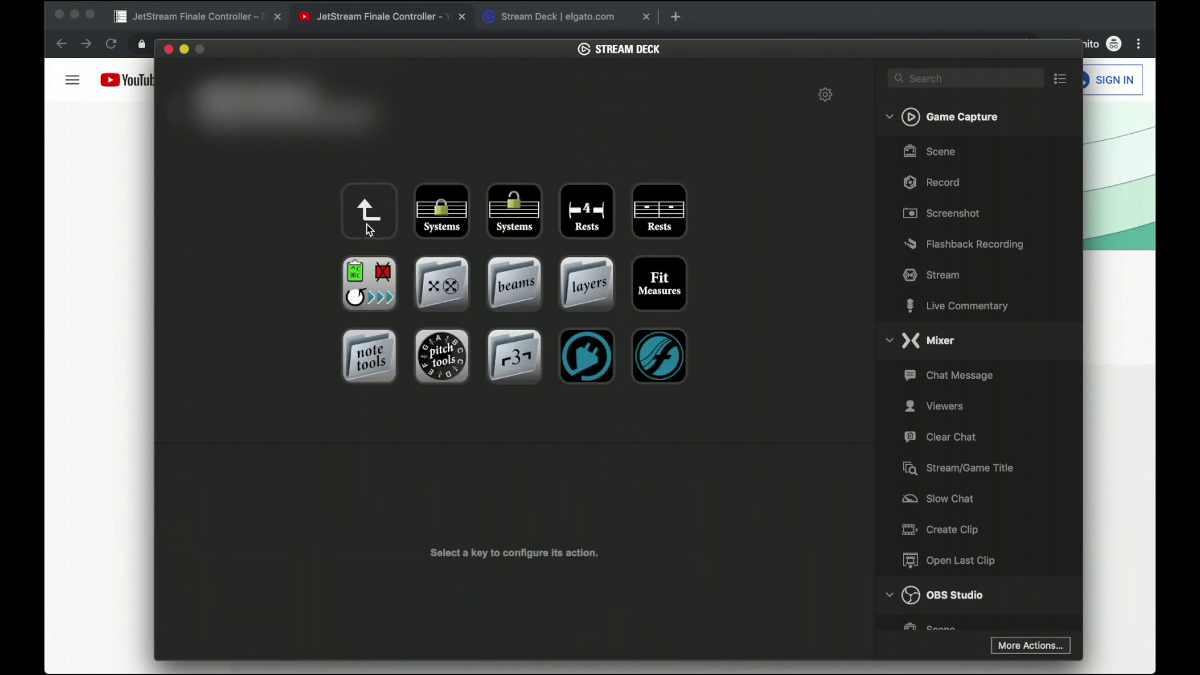
double_click(606, 287)
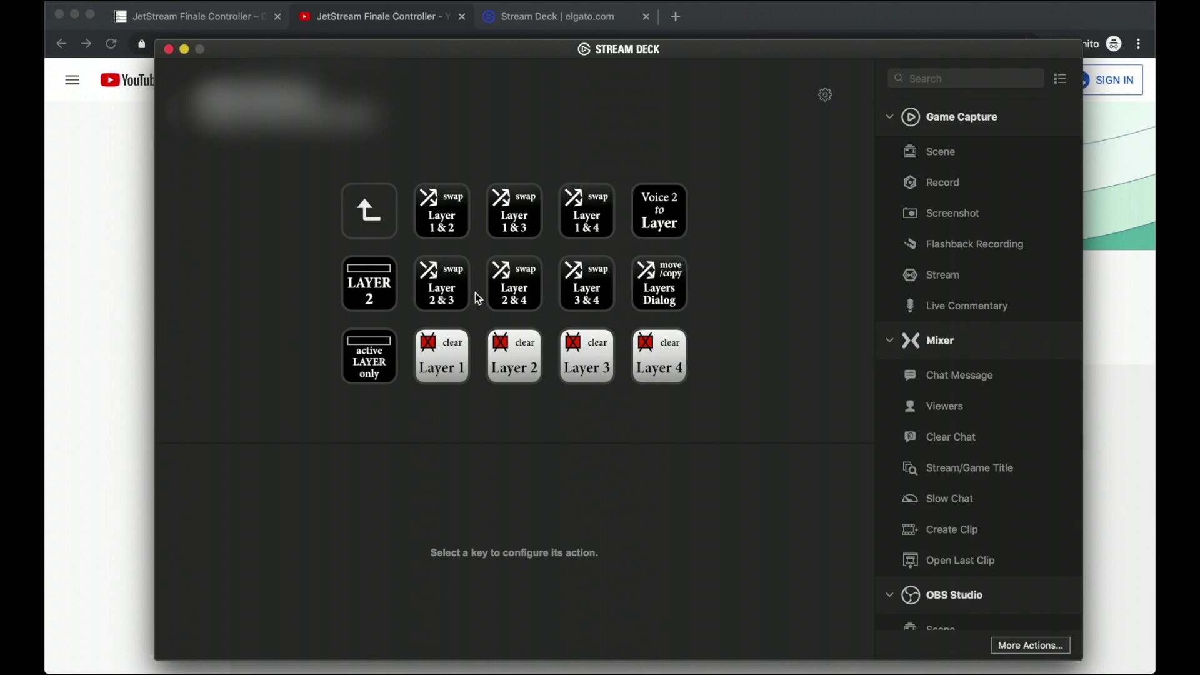
double_click(368, 224)
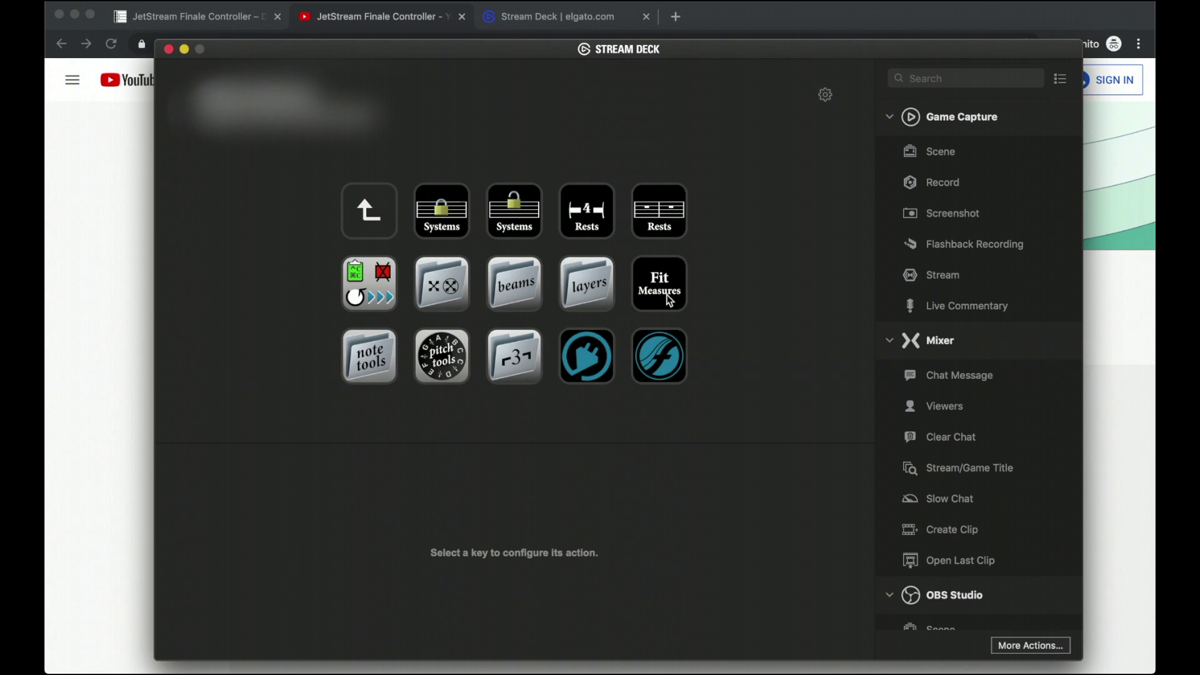
double_click(377, 358)
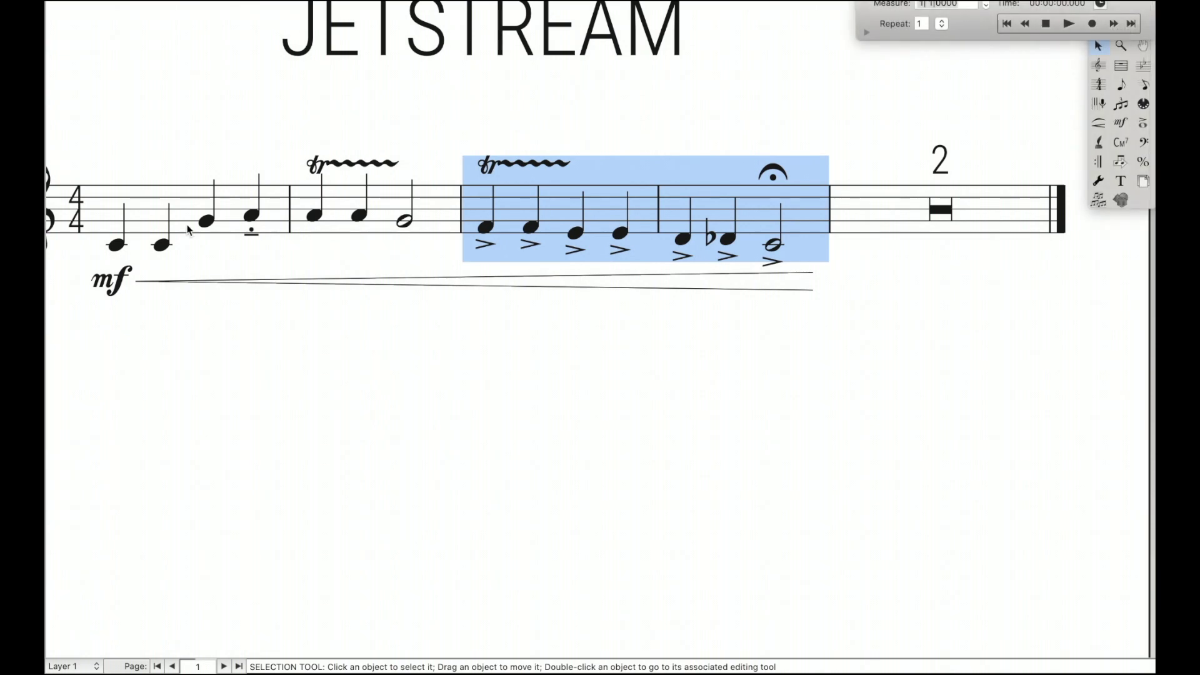
shift+click(187, 230)
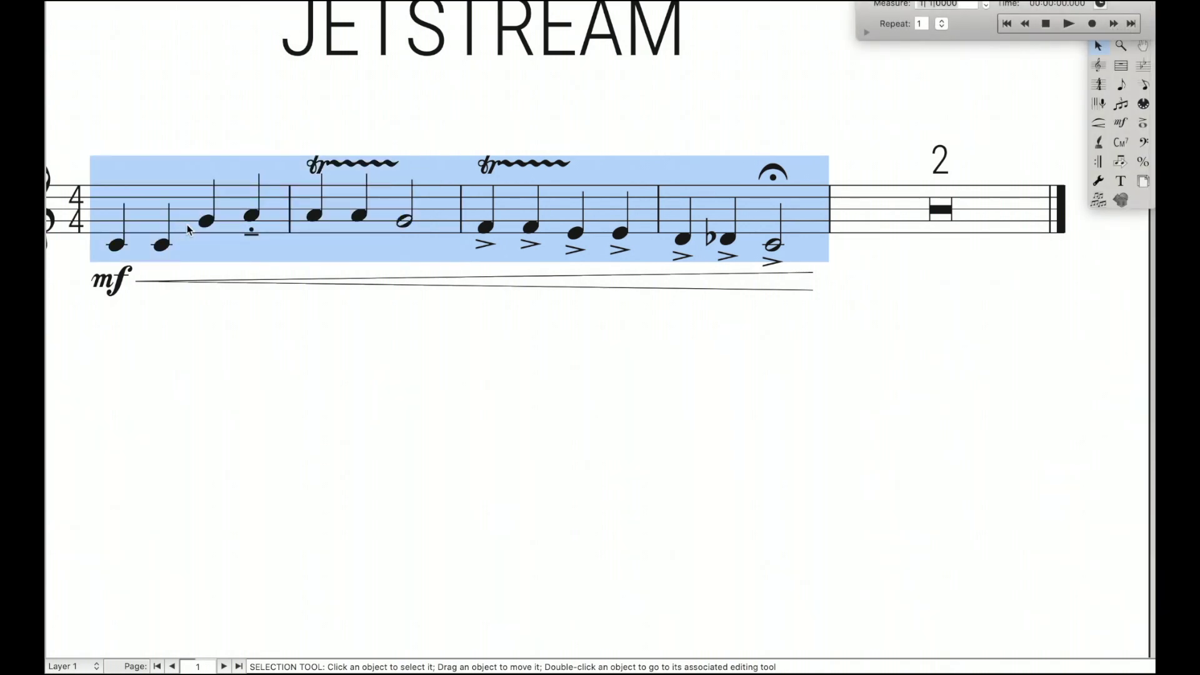
Try changing the selected notes' size to 60%, then undo it.
key(Return)
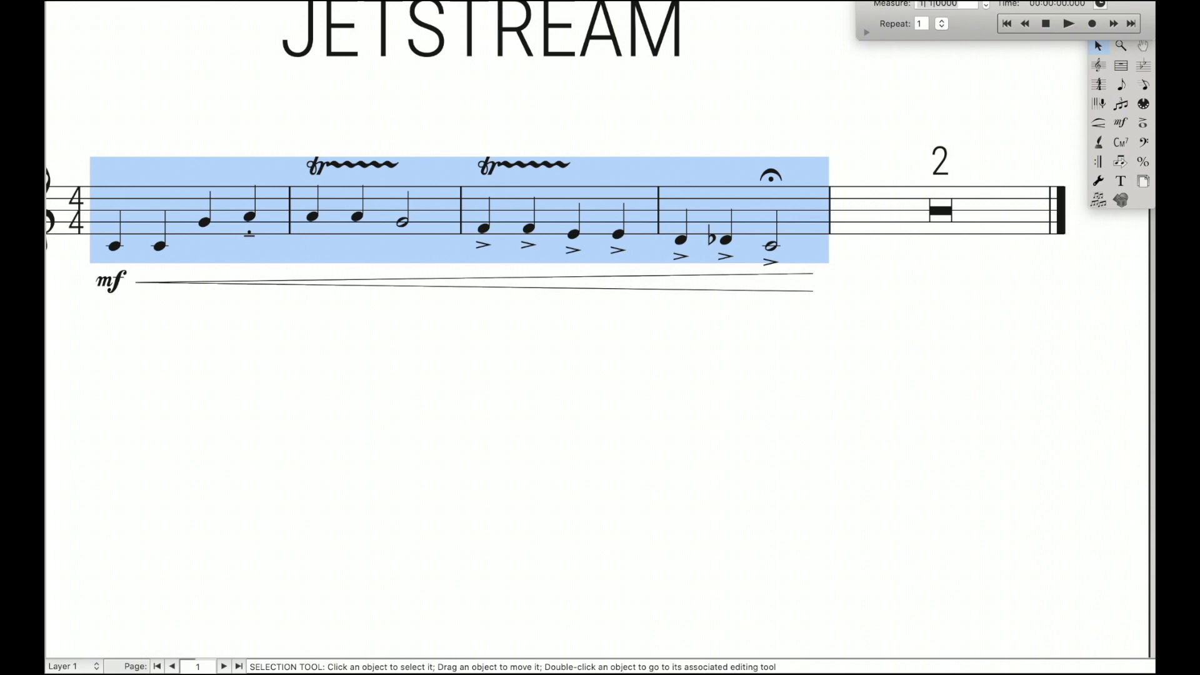
key(ctrl+shift+n)
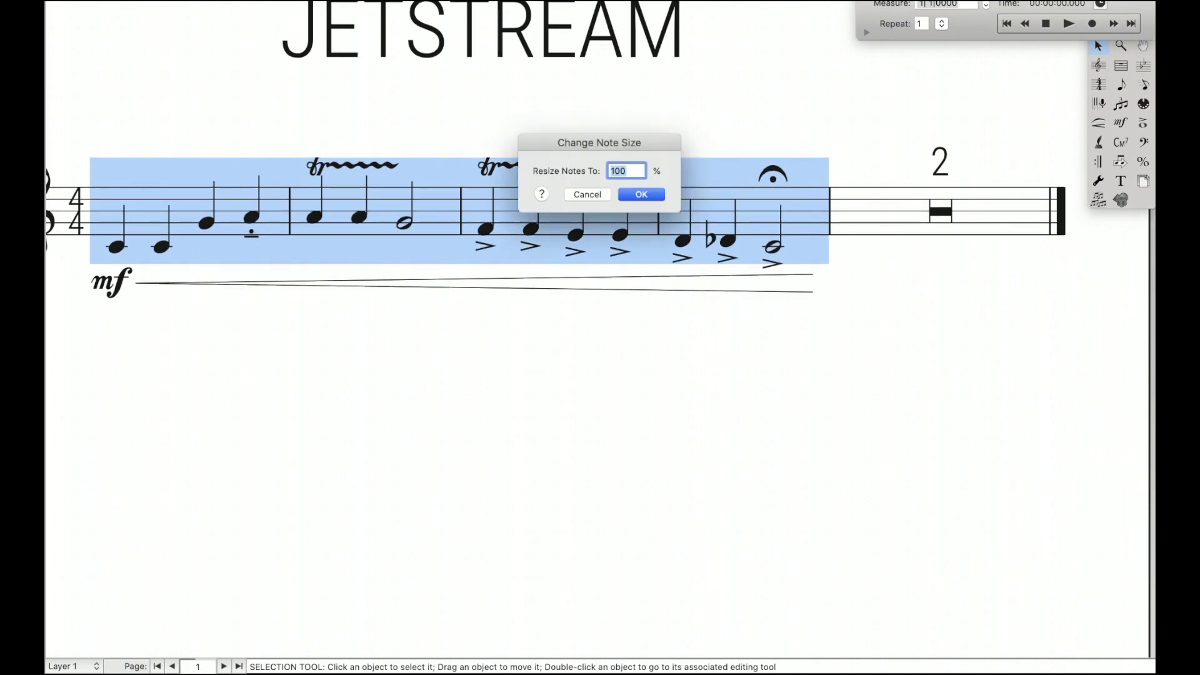
text(60)
key(Return)
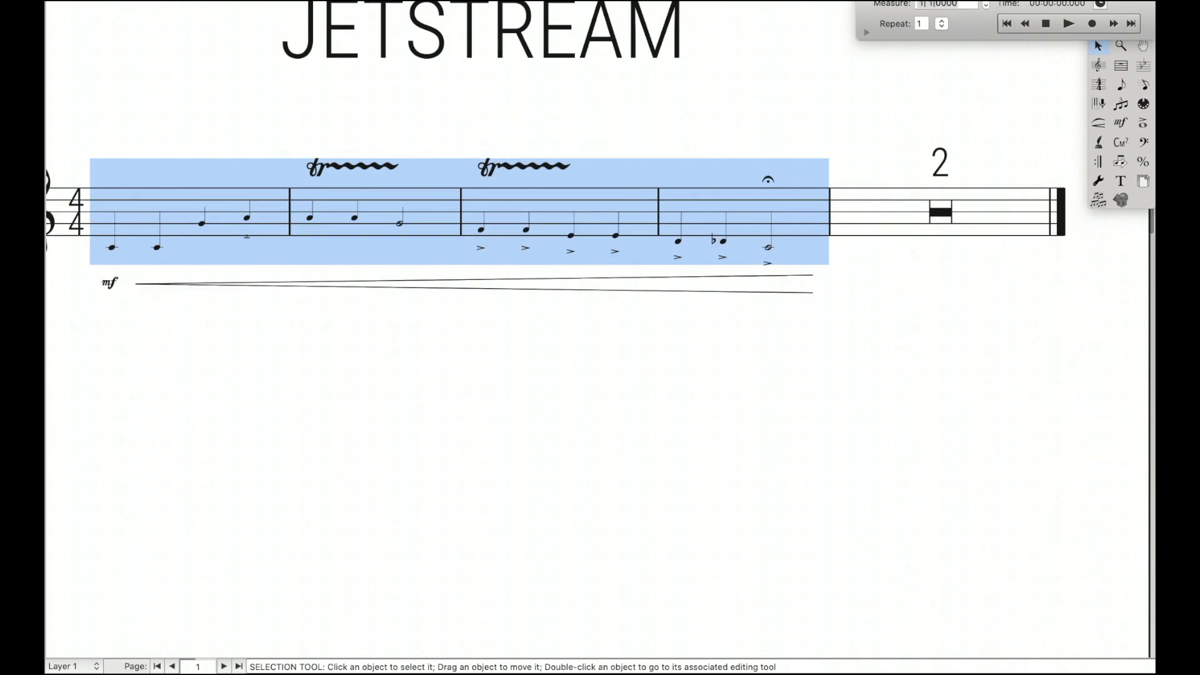
key(ctrl+z)
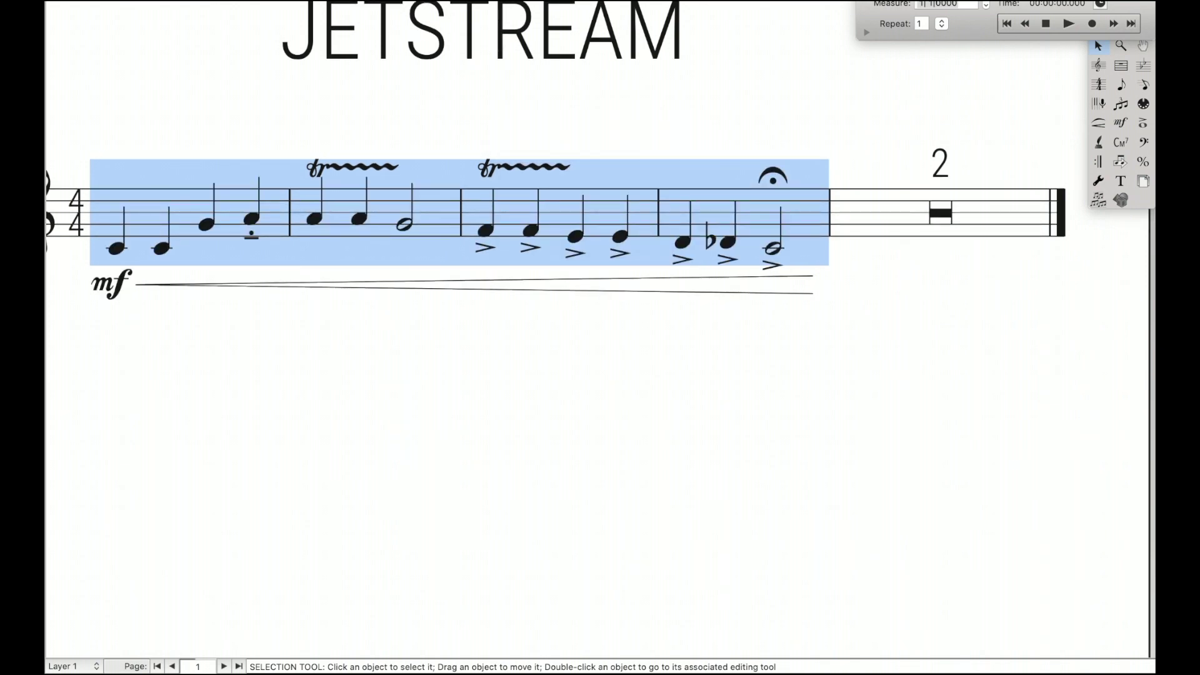
Build a four-note chord on measure 2's first beat and resize its notehead to 75%.
double_click(314, 218)
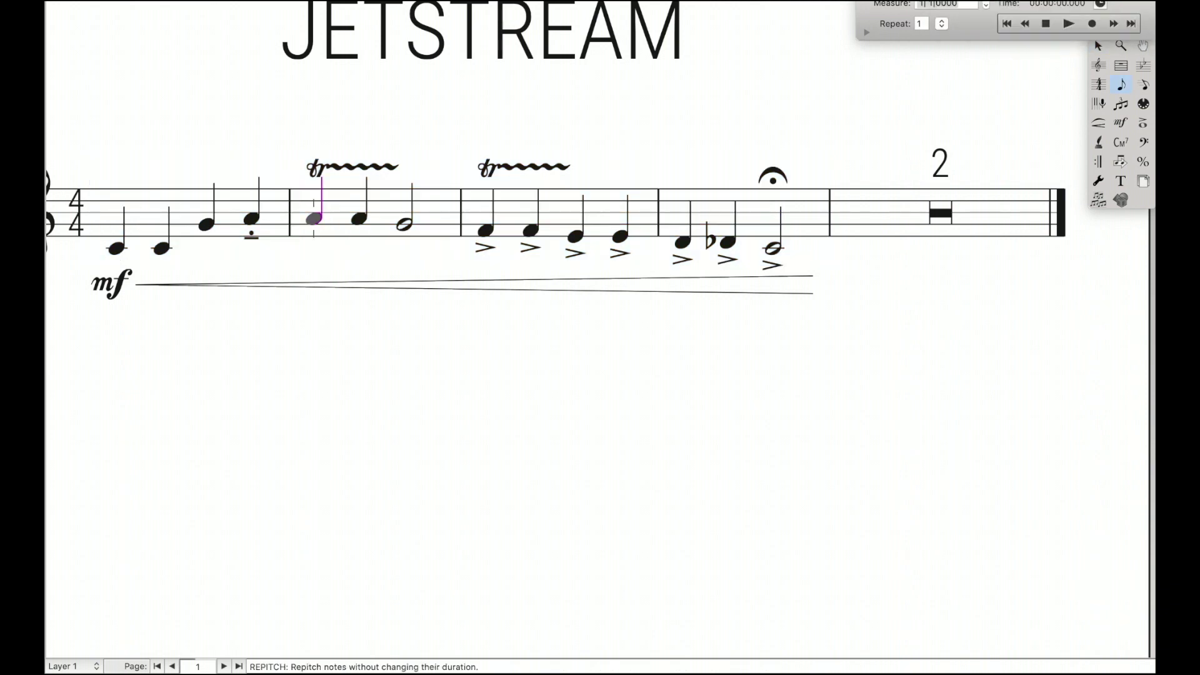
key(shift+3)
key(shift+3)
key(shift+3)
key(Escape)
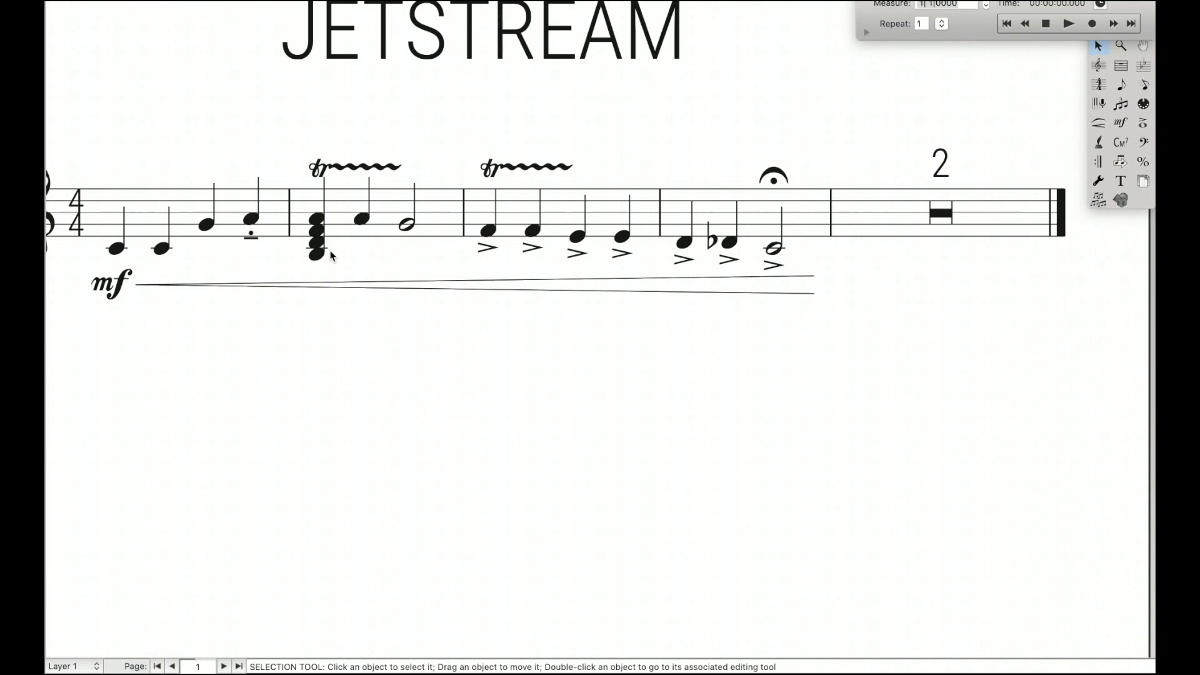
drag(292, 170, 347, 285)
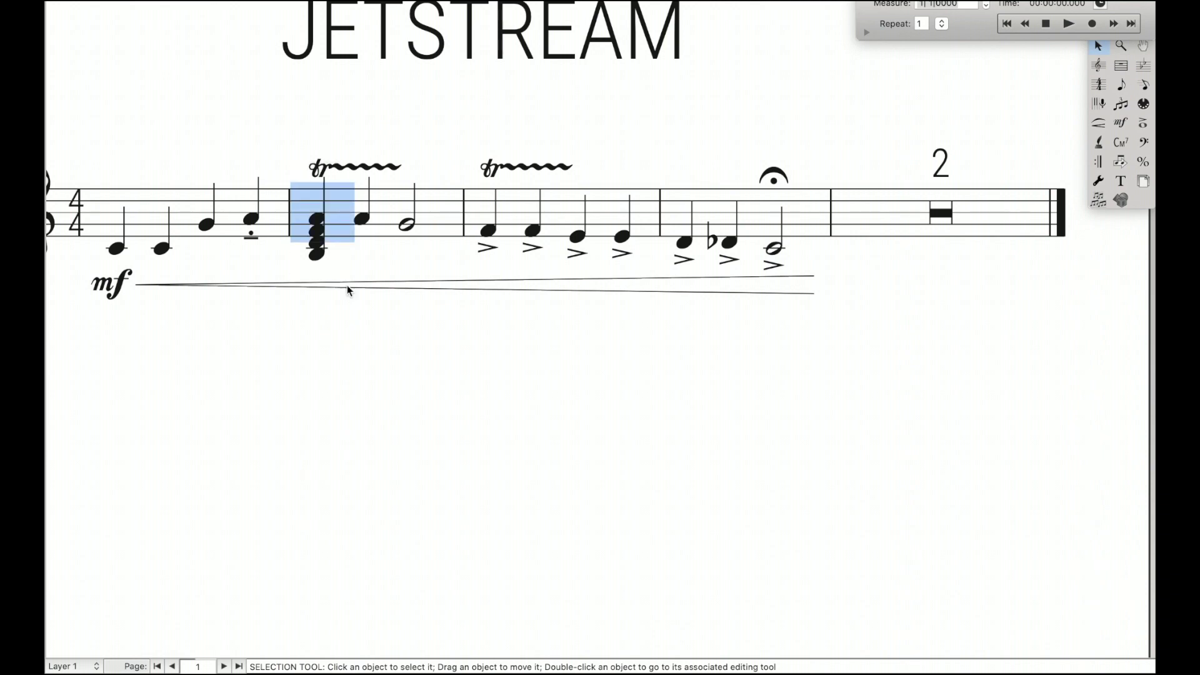
key(super+alt+r)
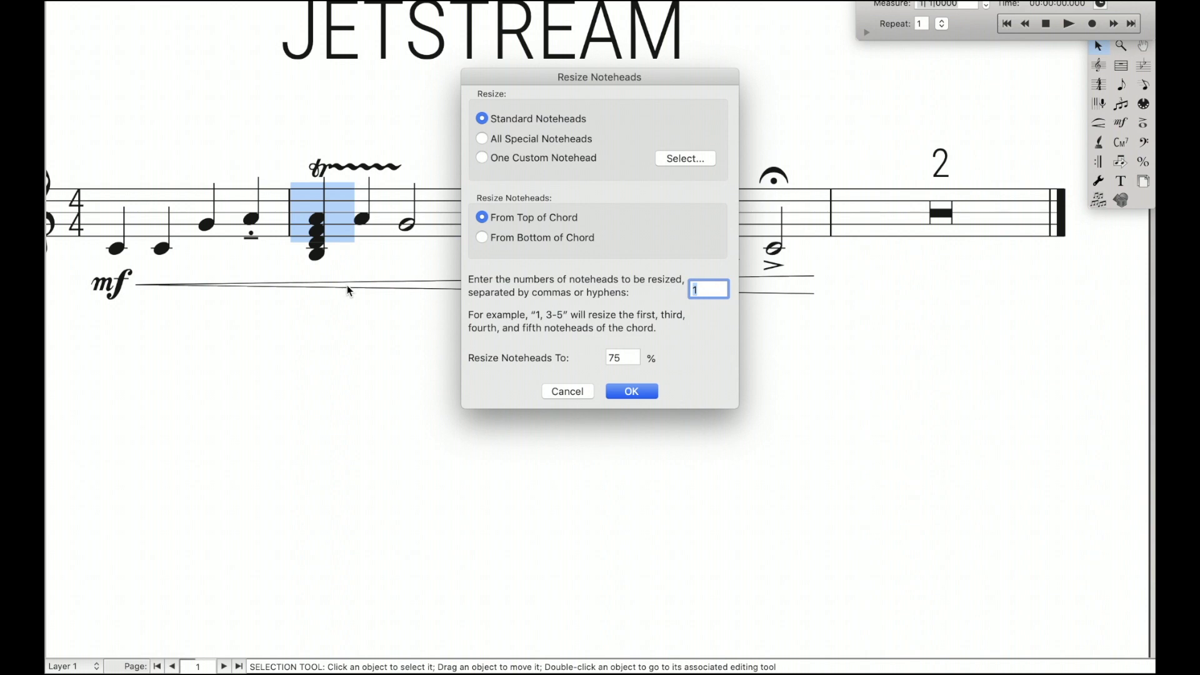
key(Return)
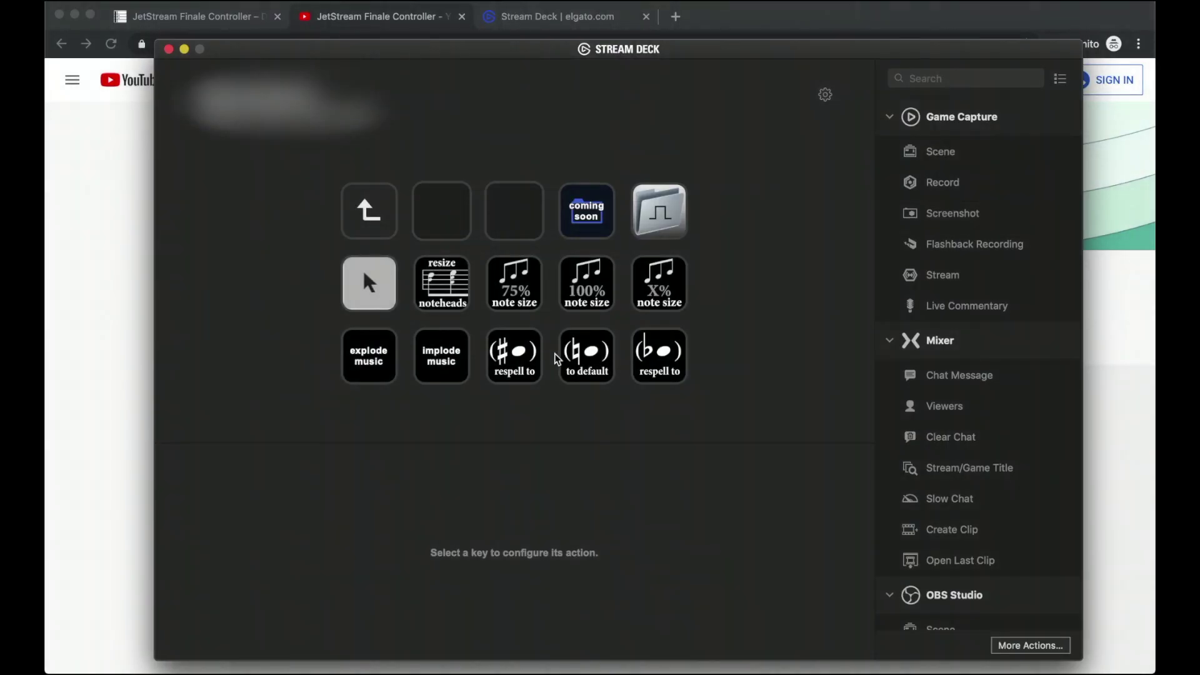
Go back a page, view the JW/TG scripts folder, then return to the parent page.
click(374, 199)
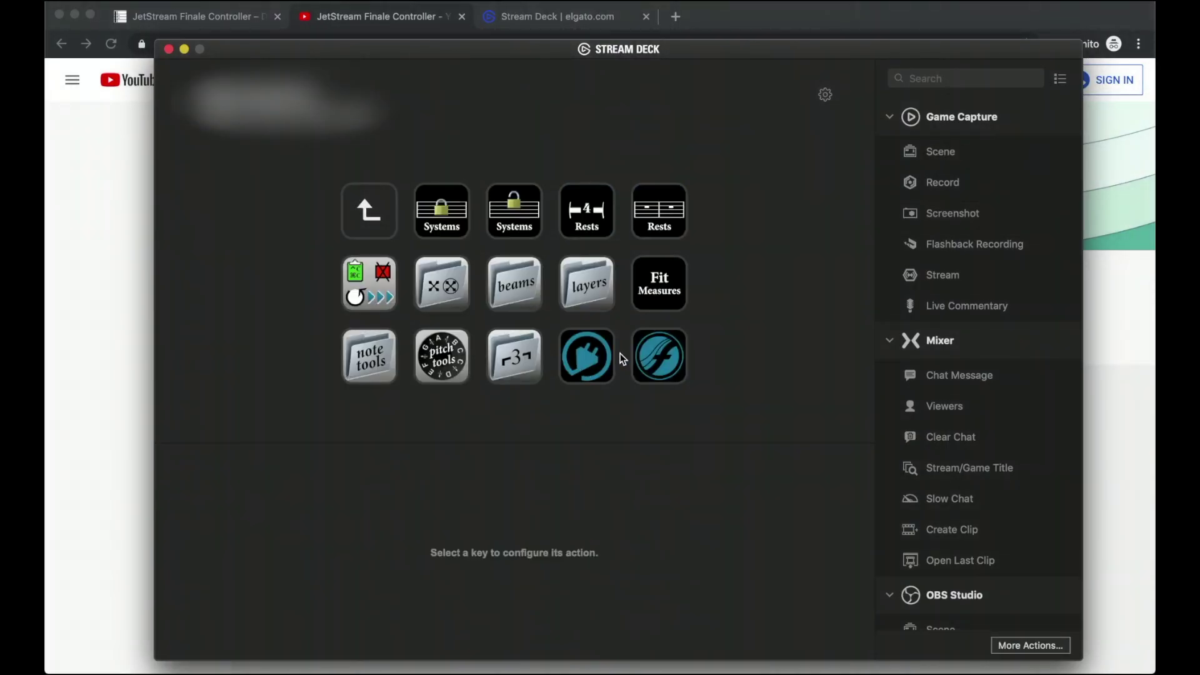
double_click(602, 358)
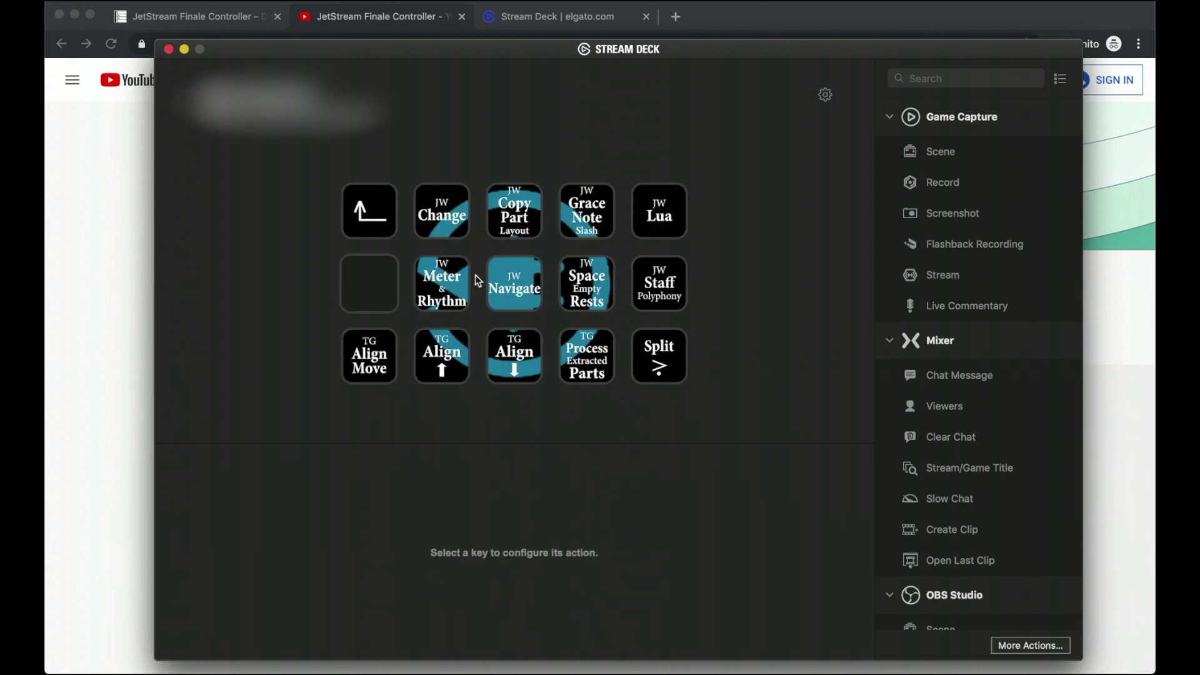
double_click(369, 211)
Open the Add Cue Notes folder, then go back up to the profile's top page.
click(655, 348)
double_click(654, 348)
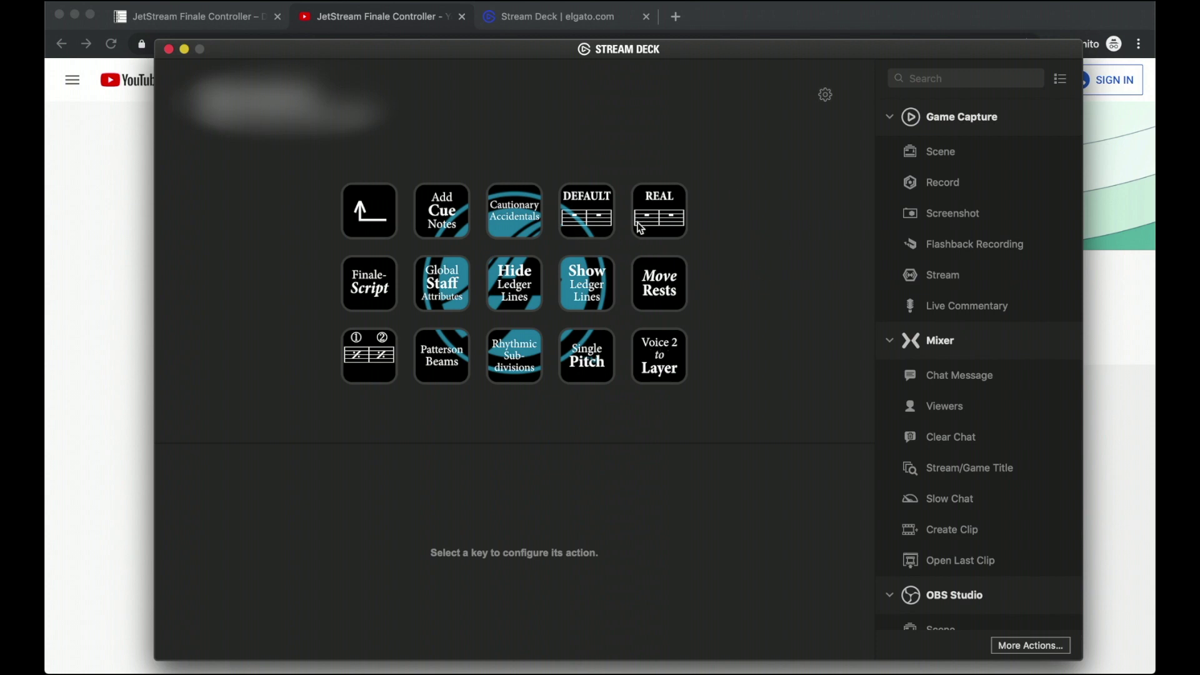
click(369, 219)
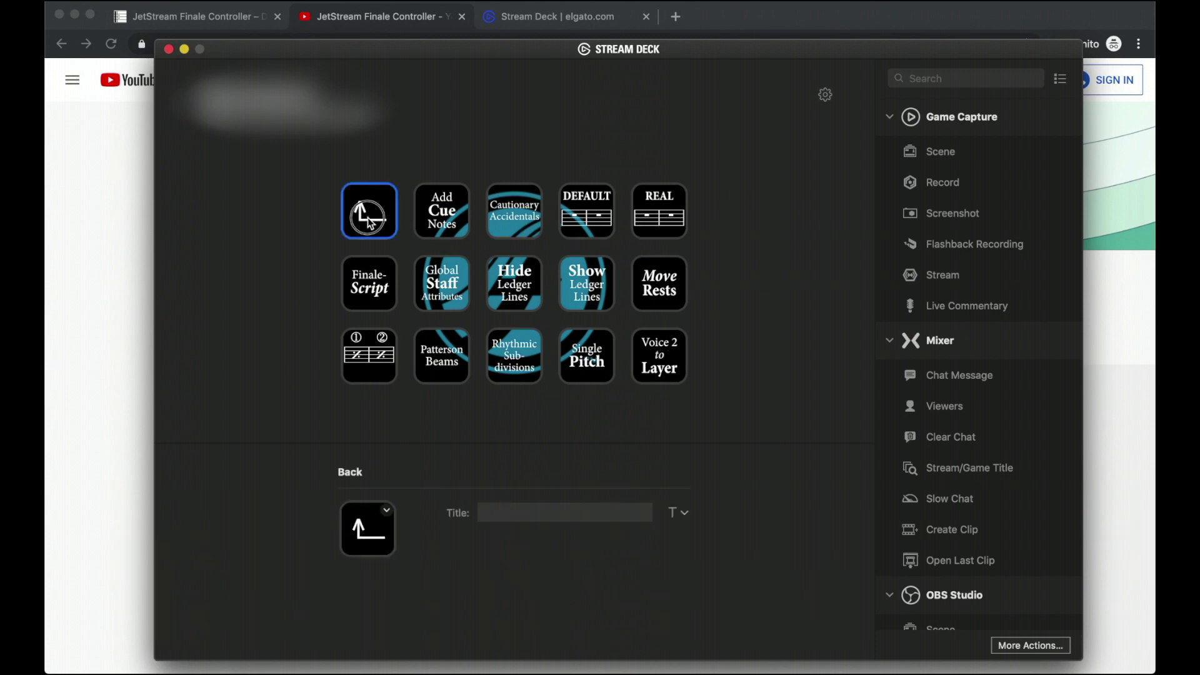
double_click(368, 219)
double_click(369, 220)
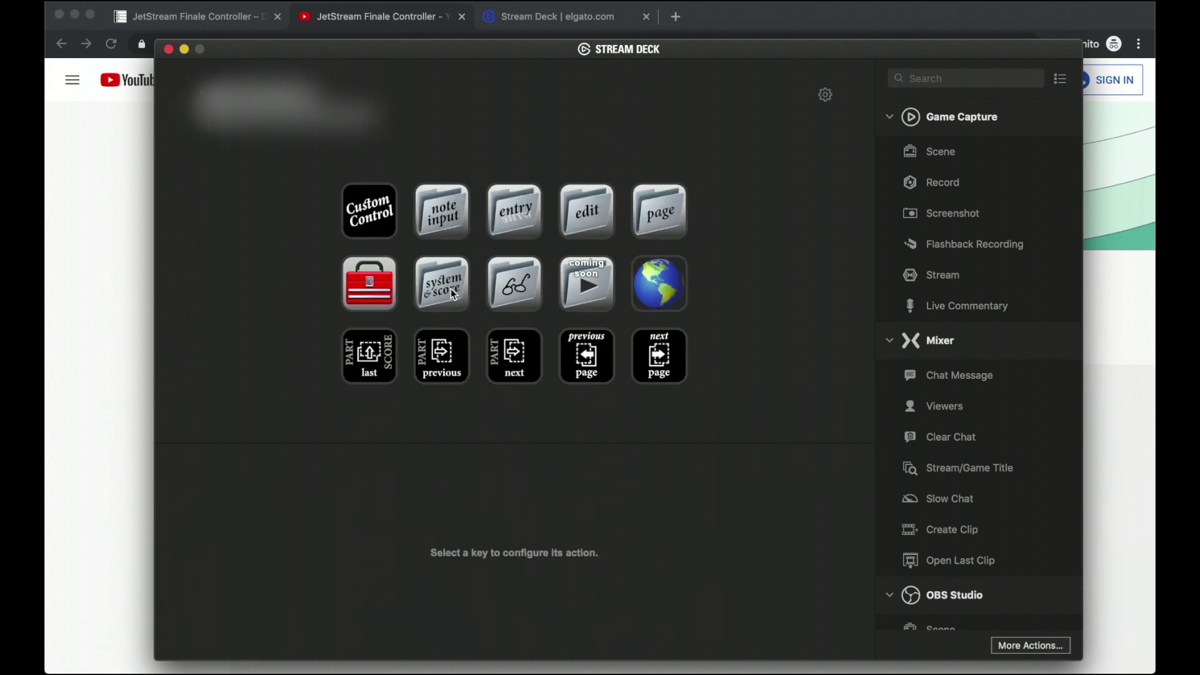
Look through the Page folder's keys twice, returning to the top page each time.
double_click(651, 219)
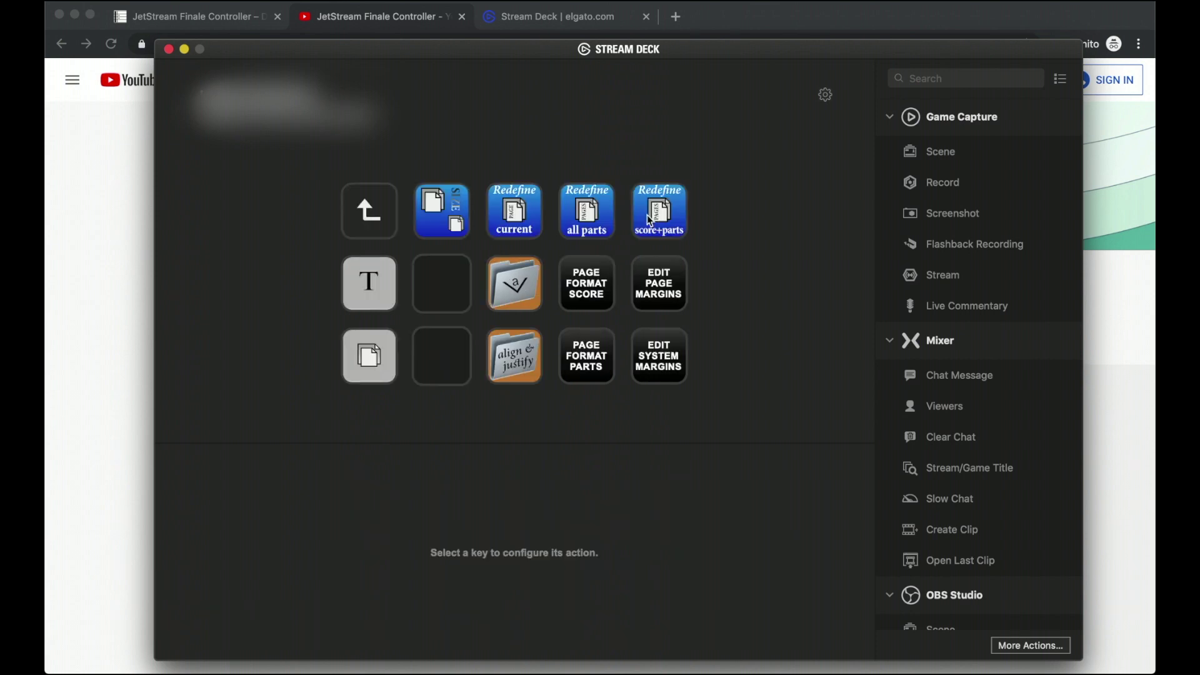
double_click(382, 211)
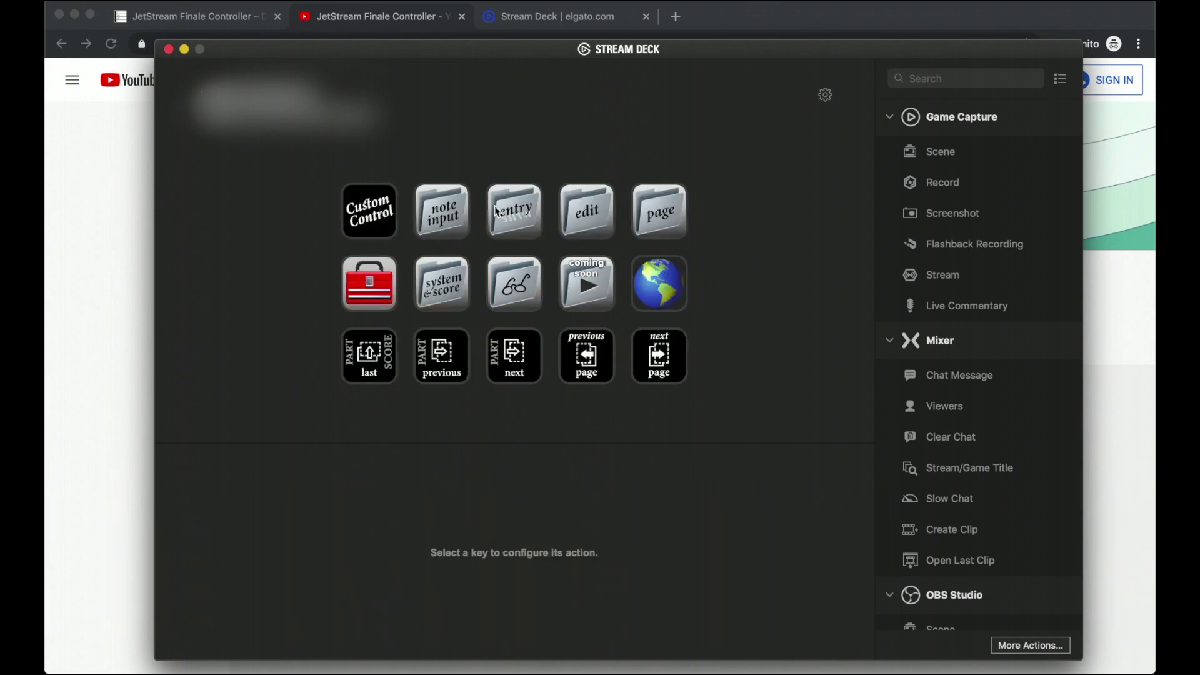
double_click(655, 214)
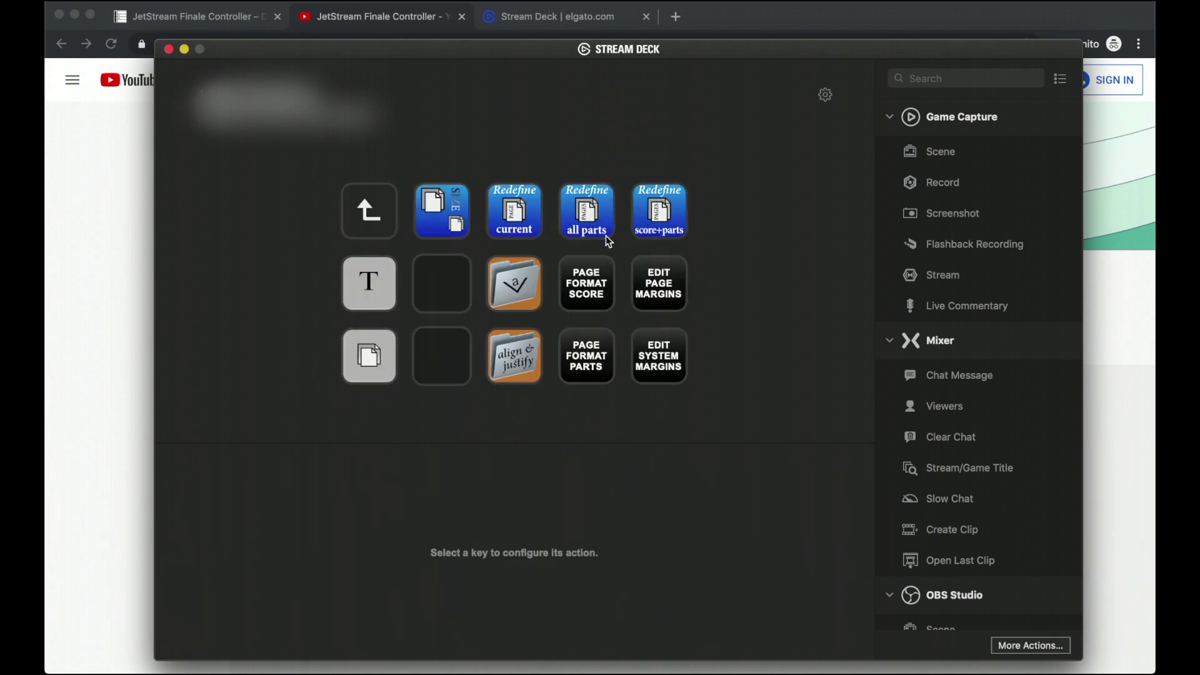
double_click(375, 225)
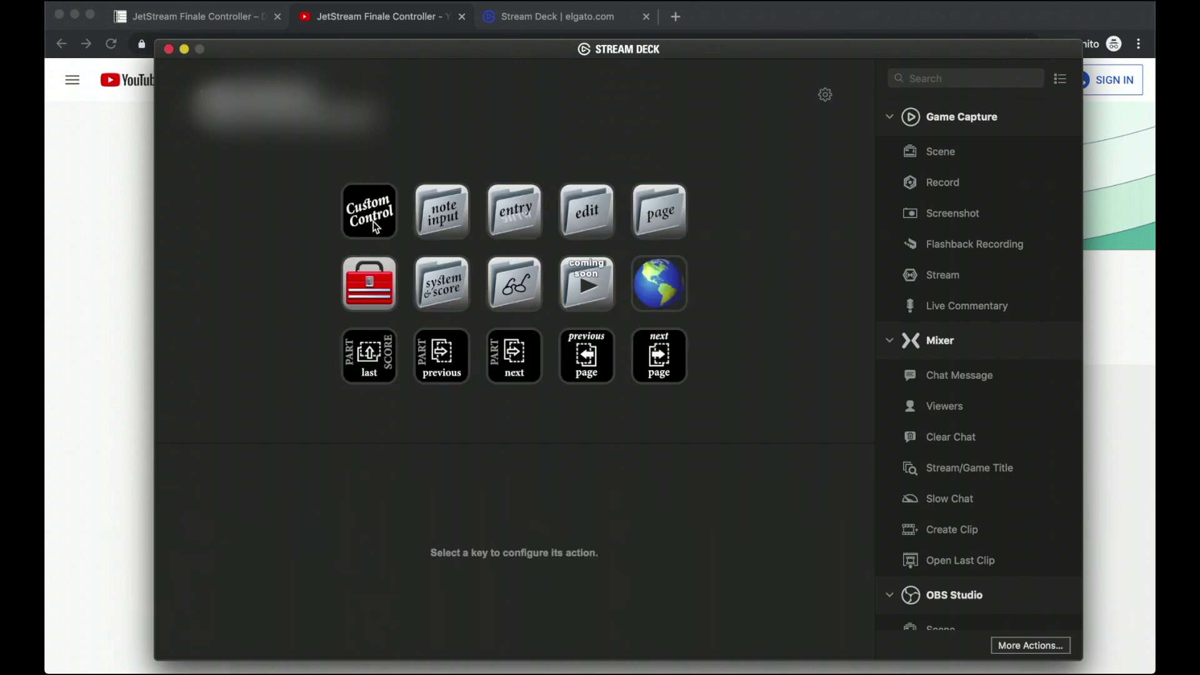
Tour the toolbox folder's keypad and articulation subfolders, then open the Fit Width/Zoom view folder.
double_click(394, 271)
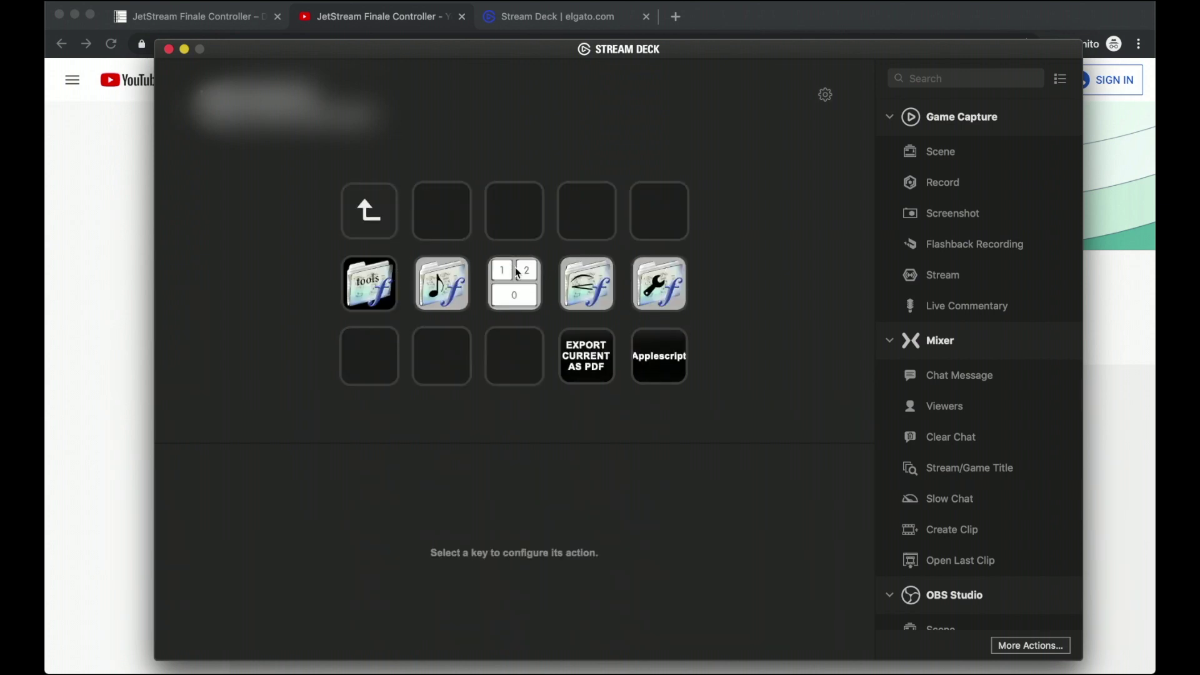
double_click(517, 273)
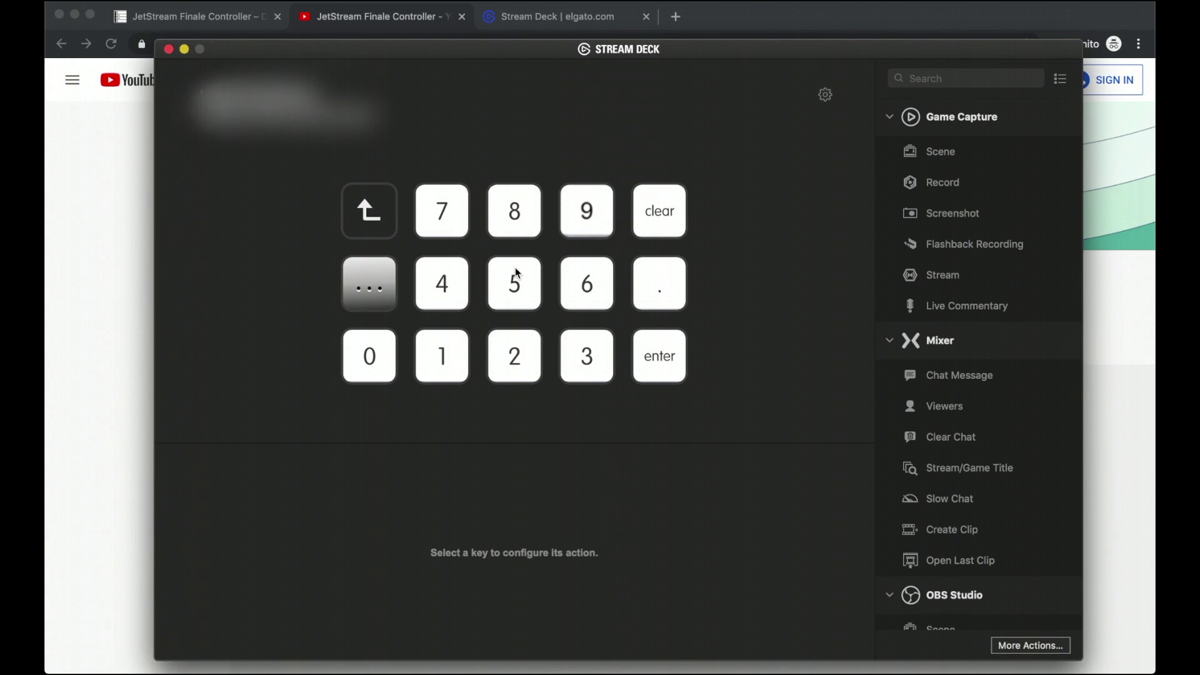
double_click(368, 224)
double_click(643, 281)
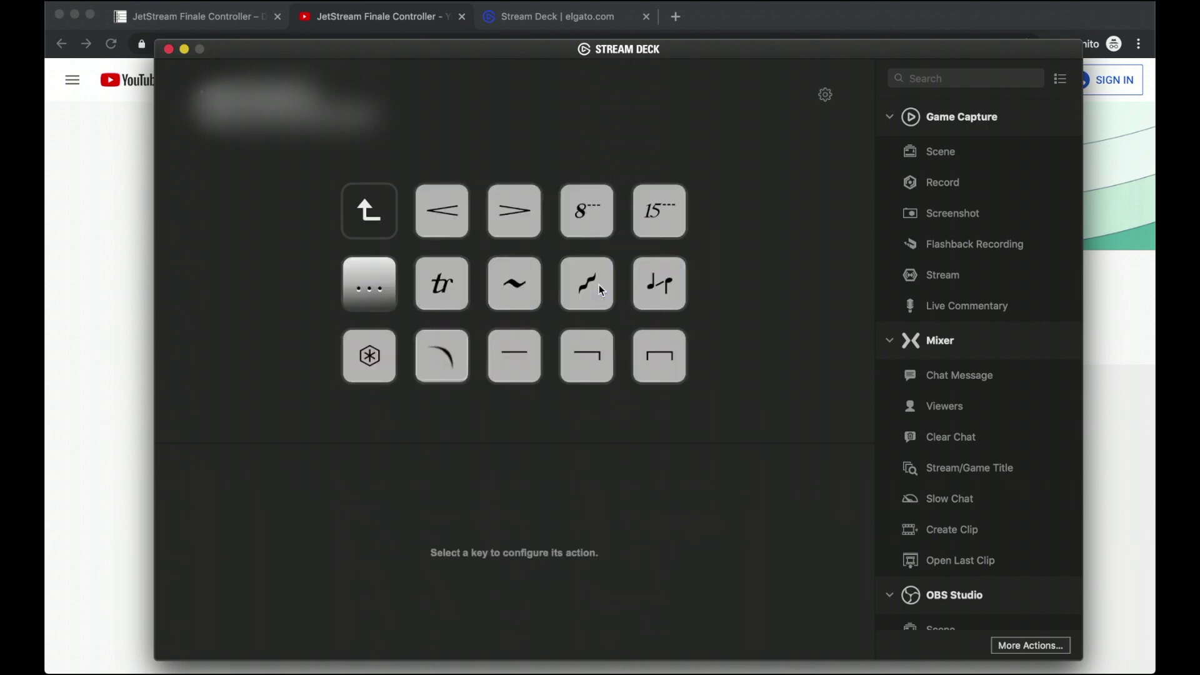
double_click(368, 216)
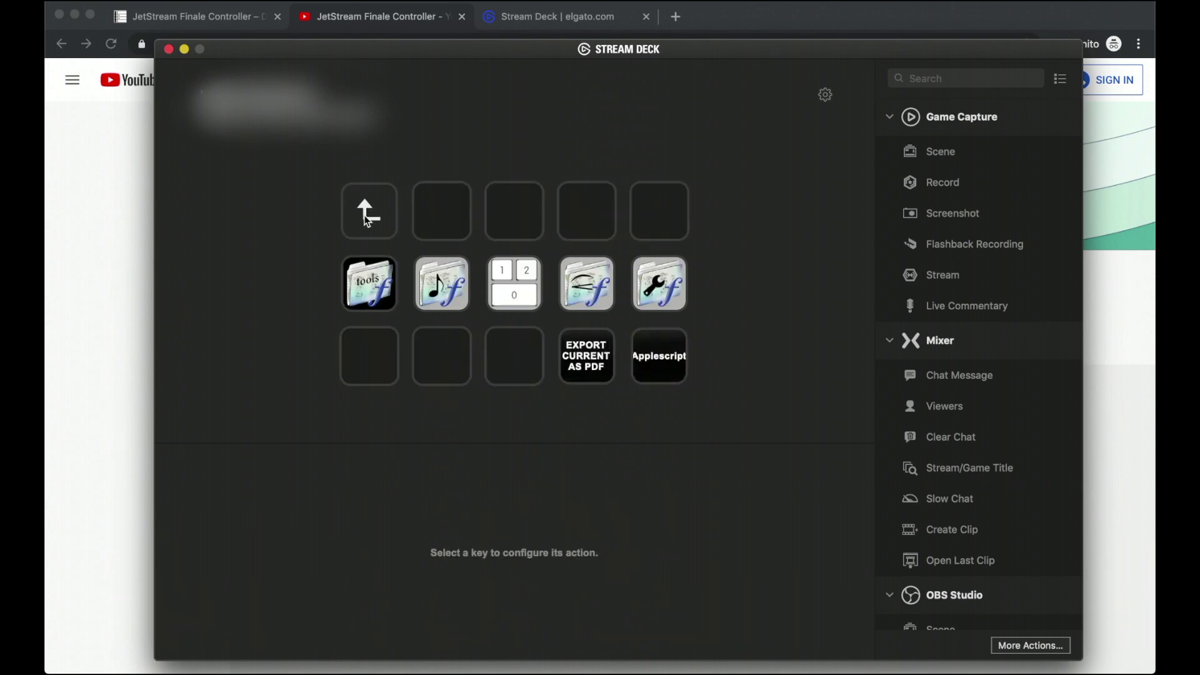
double_click(367, 218)
double_click(538, 298)
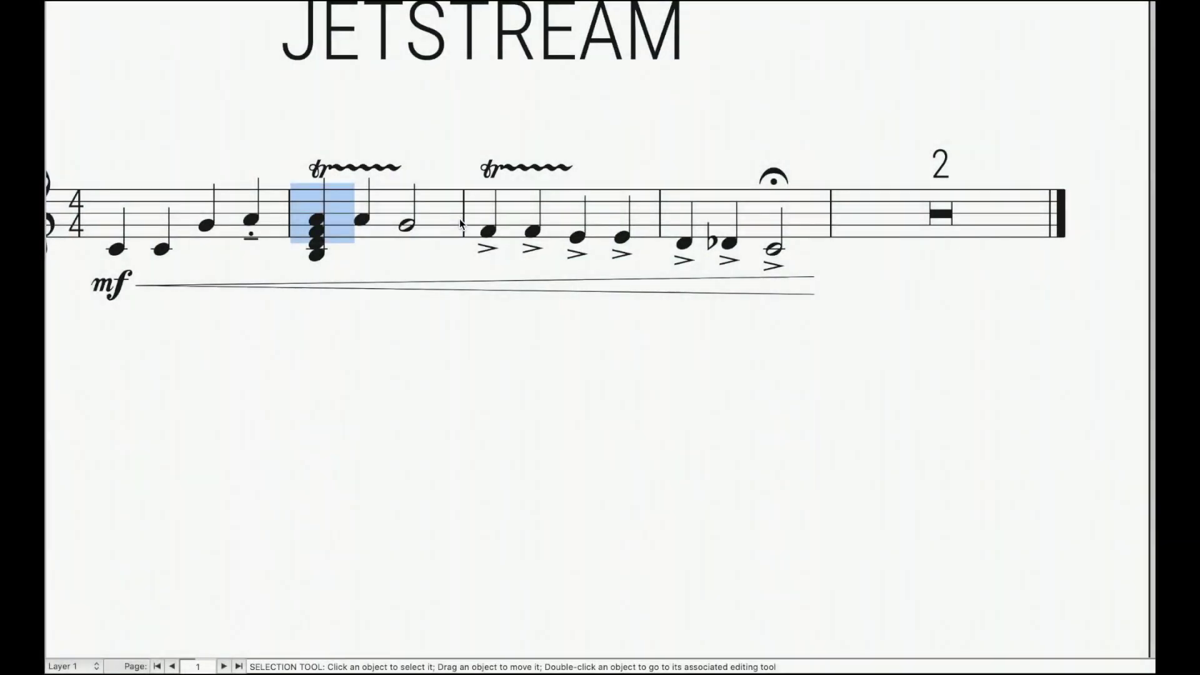
Zoom out to the whole page, toggle Scroll and Page View, then zoom to double size and back.
key(super+1)
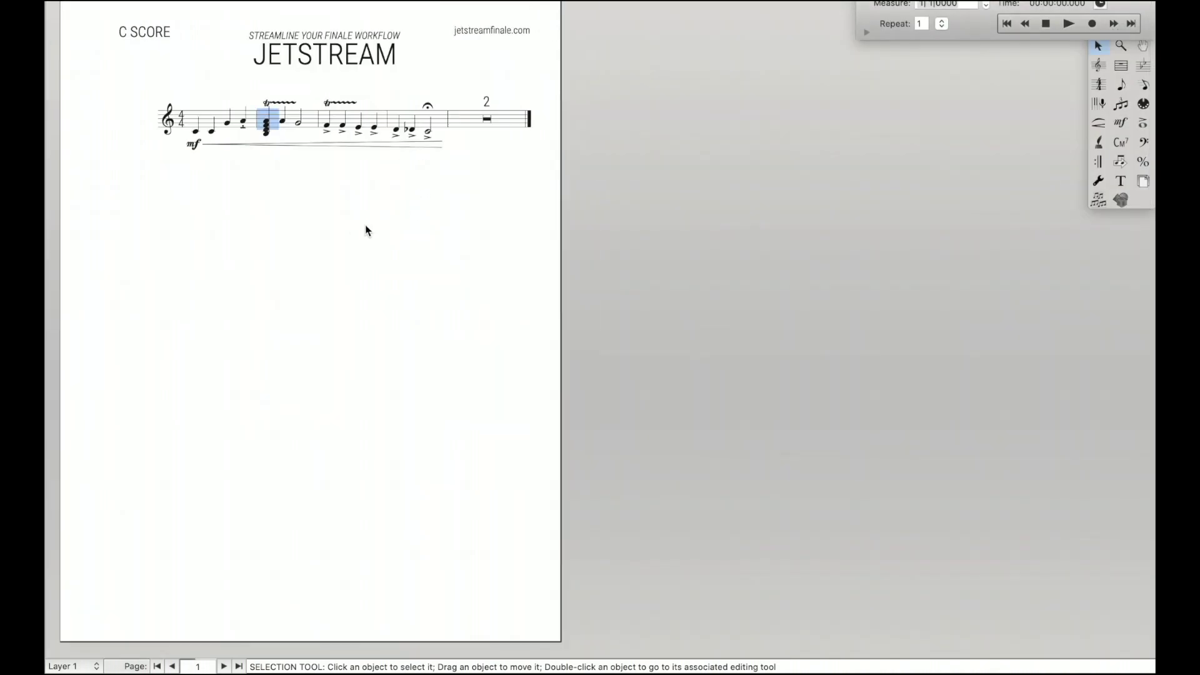
key(super+e)
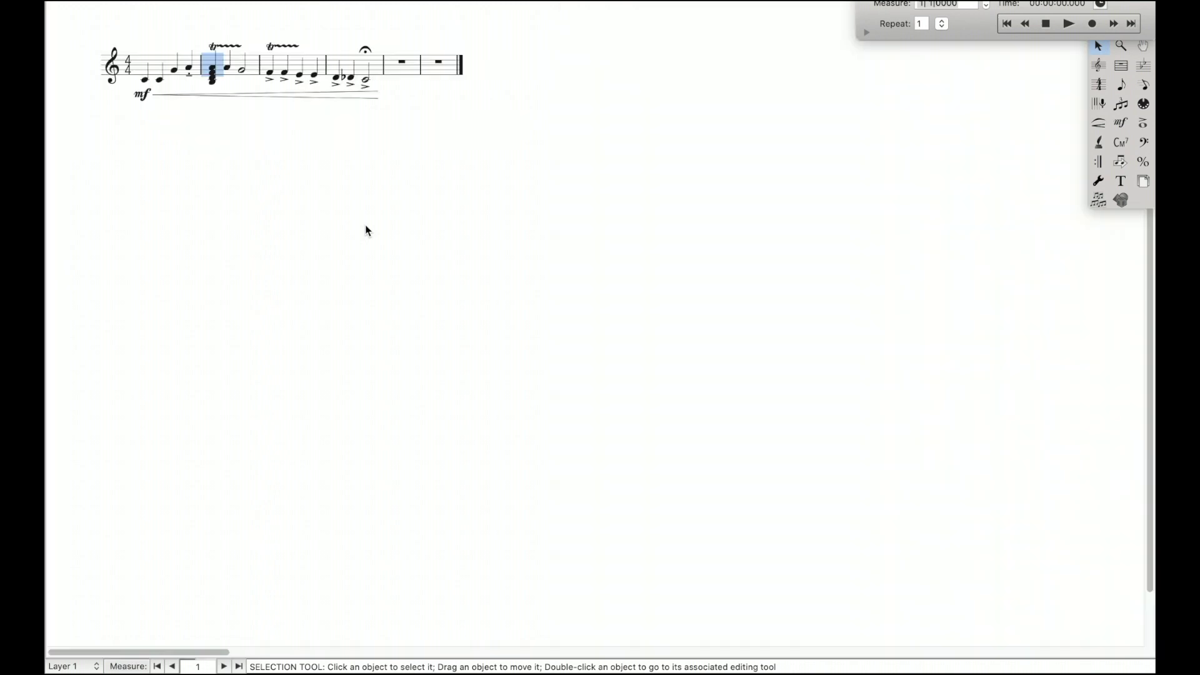
key(super+e)
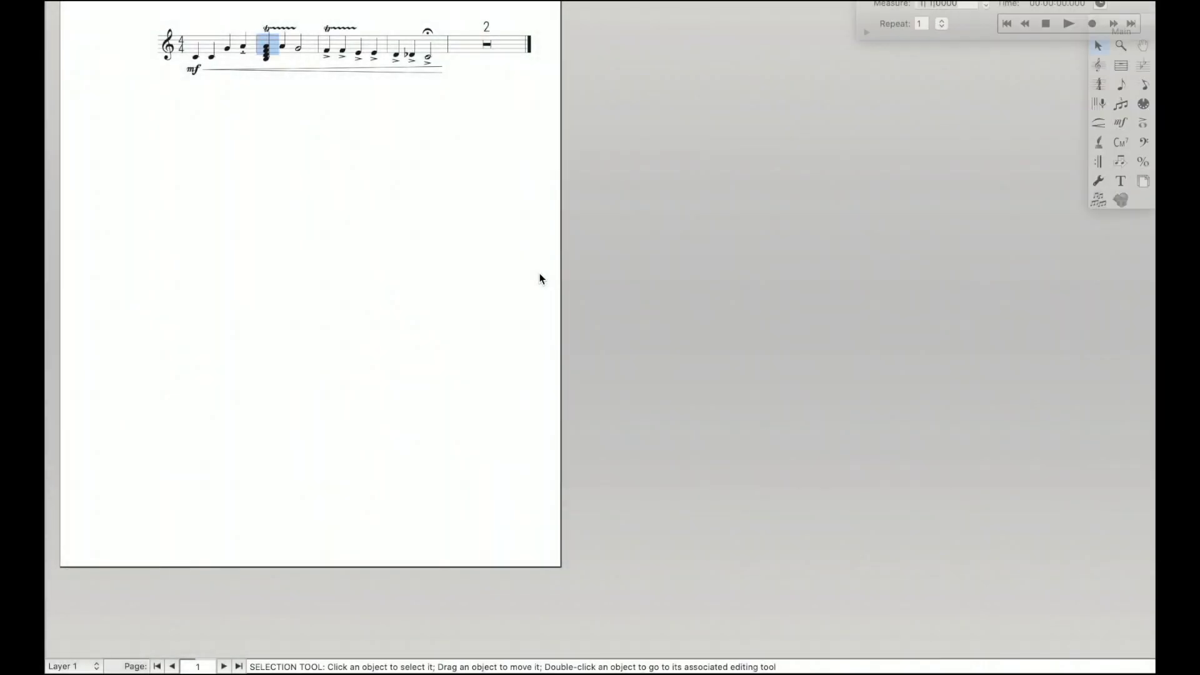
key(super+2)
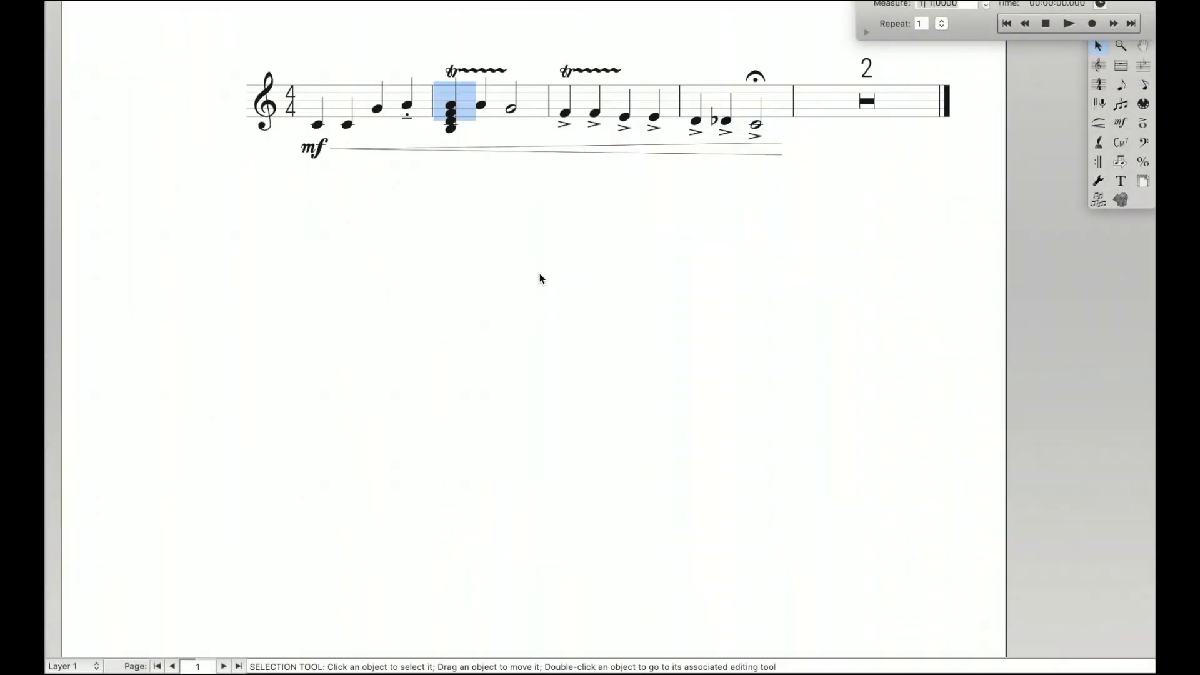
key(super+equal)
key(super+equal)
key(super+2)
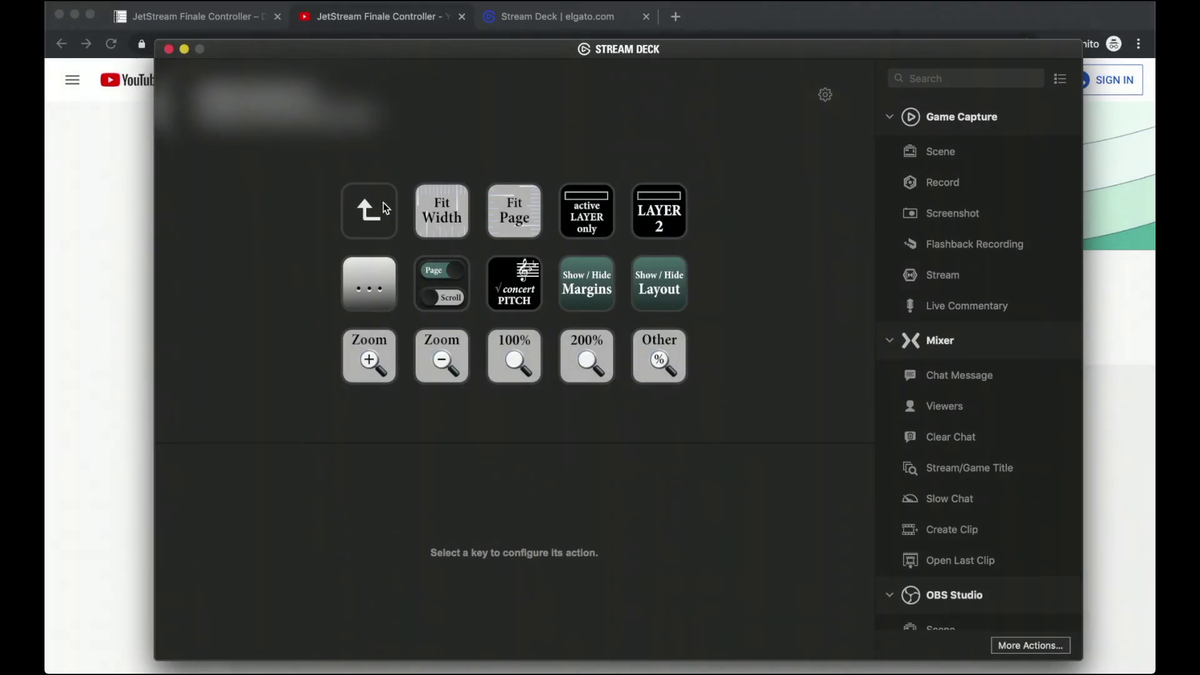
From the top page, open the playback folder, then return to the top page.
double_click(353, 213)
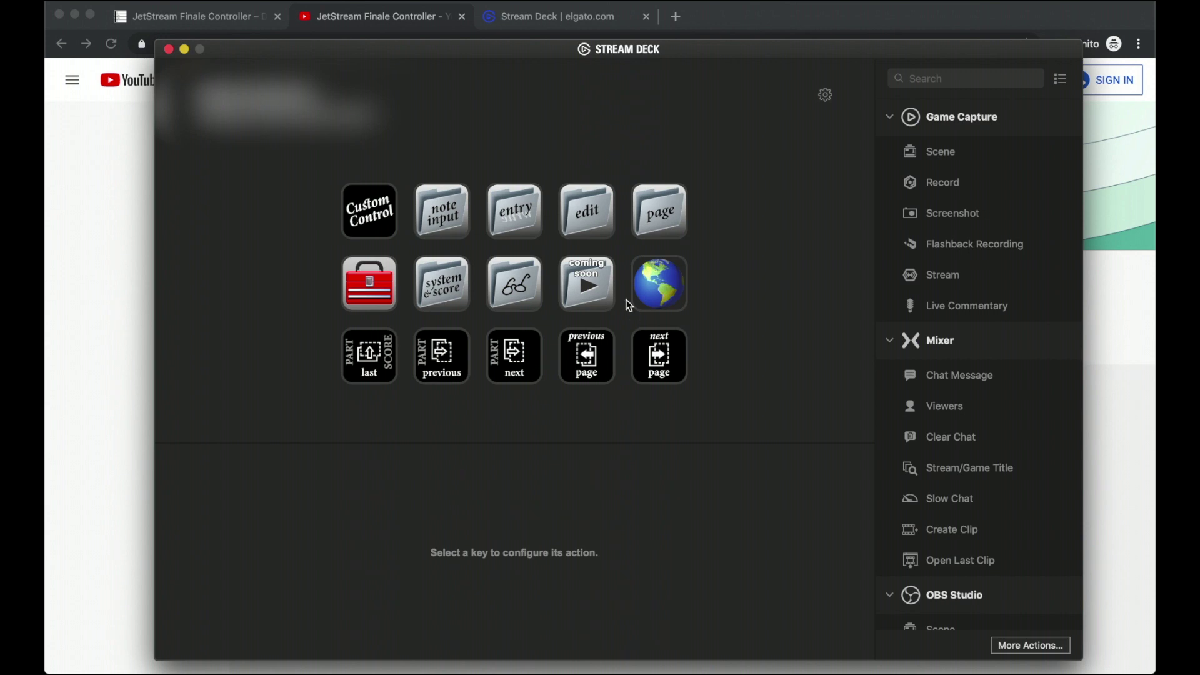
double_click(604, 298)
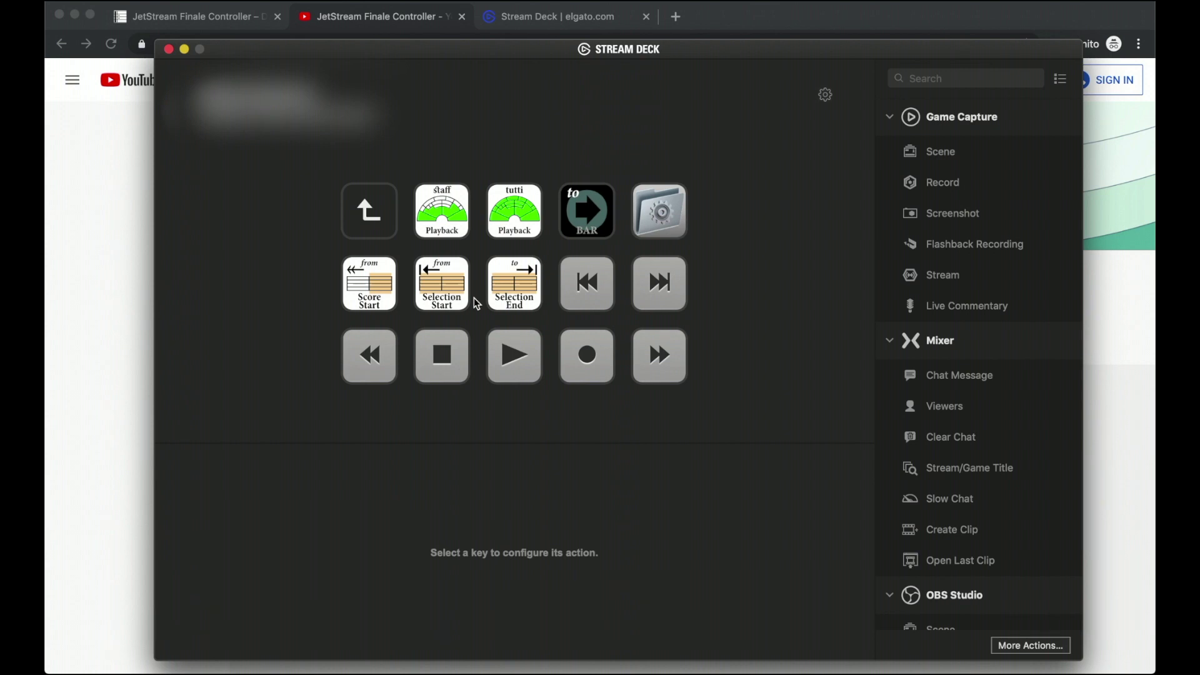
click(366, 225)
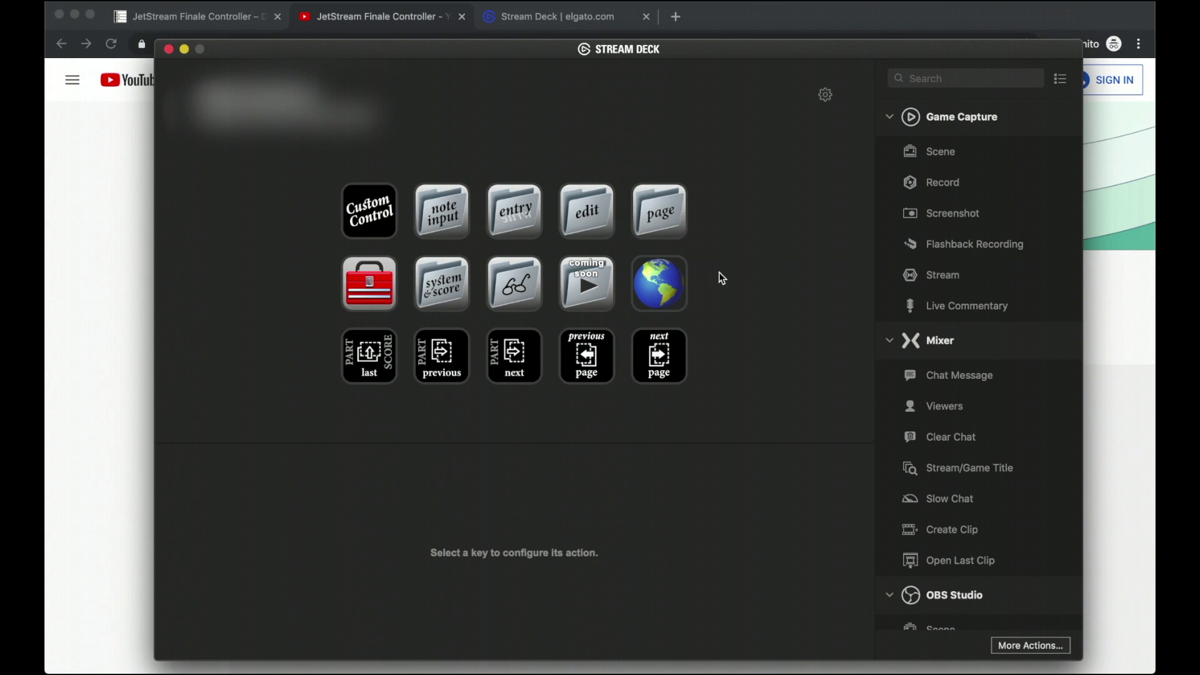
Open the web links folder and bring the Chrome browser window forward.
double_click(667, 278)
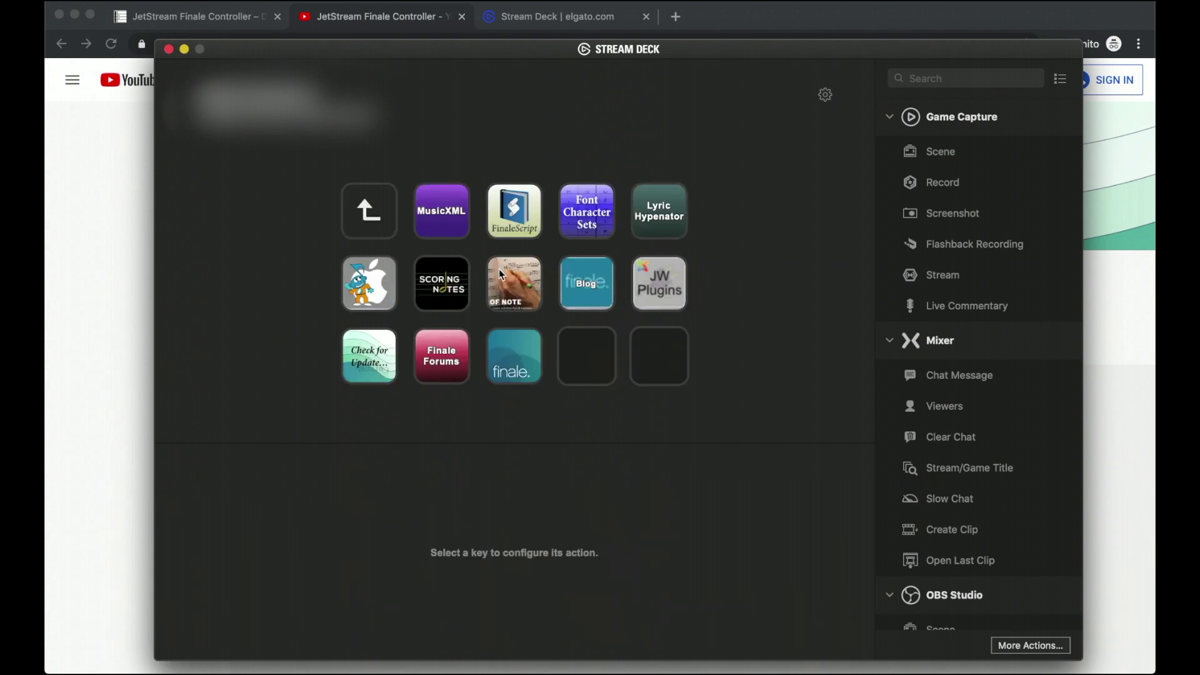
click(380, 212)
double_click(380, 212)
double_click(666, 275)
click(1145, 375)
Scroll jetstreamfinale.com down to the GET JETSTREAM NOW form, then go back to Stream Deck.
click(187, 17)
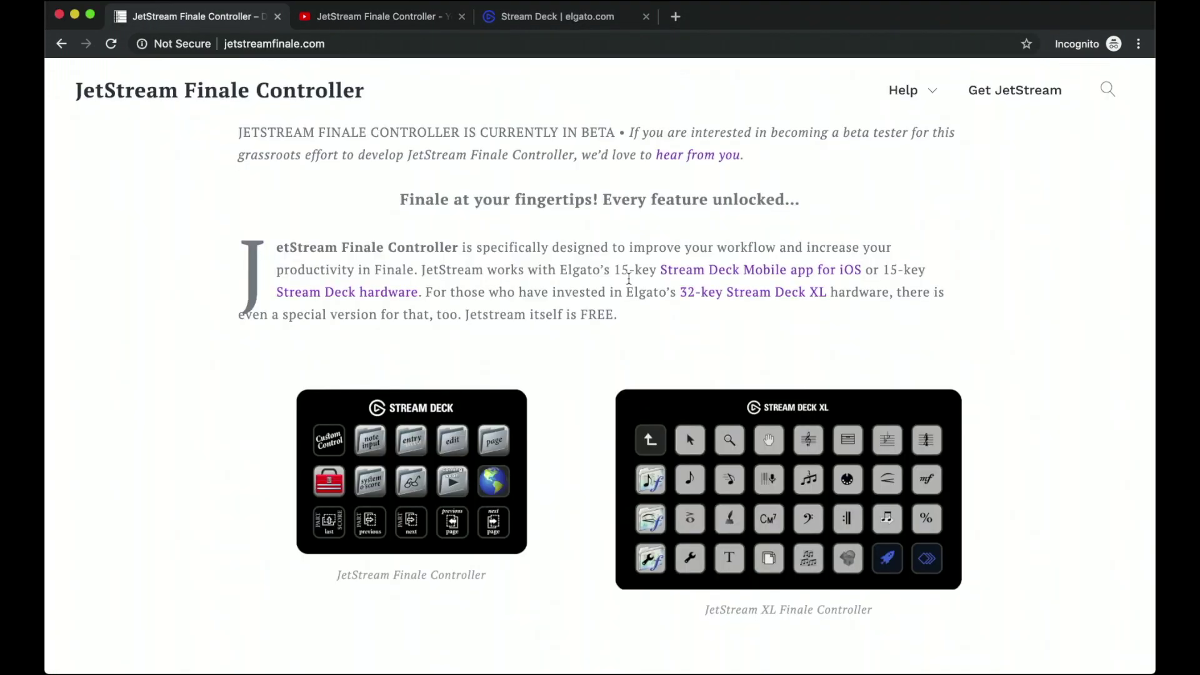
scroll(629, 278, down, 20)
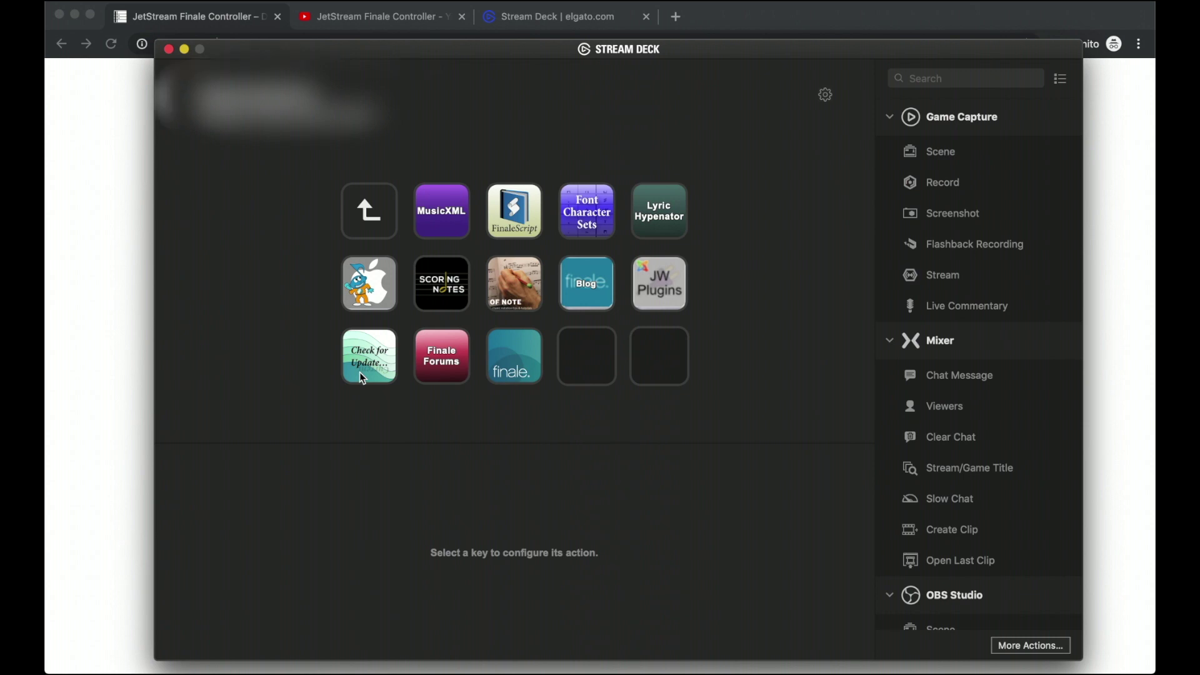
click(366, 227)
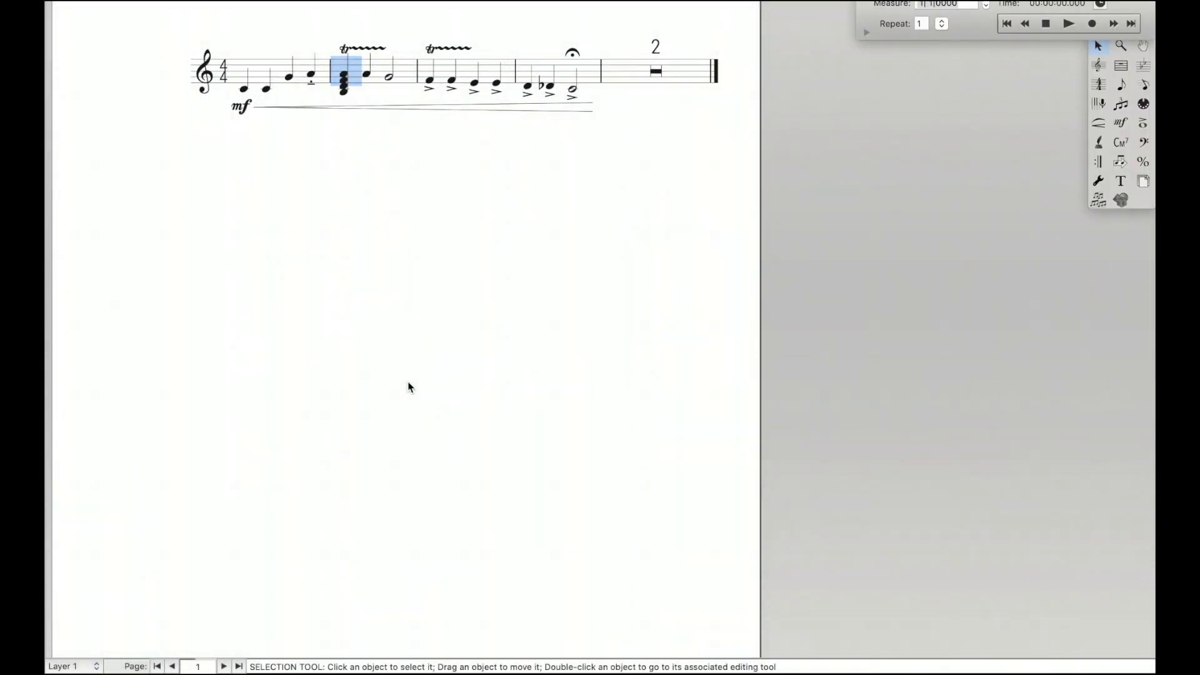
Switch to editing Part 1 via Document > Edit Part, then flip back to the full score.
scroll(408, 387, up, 3)
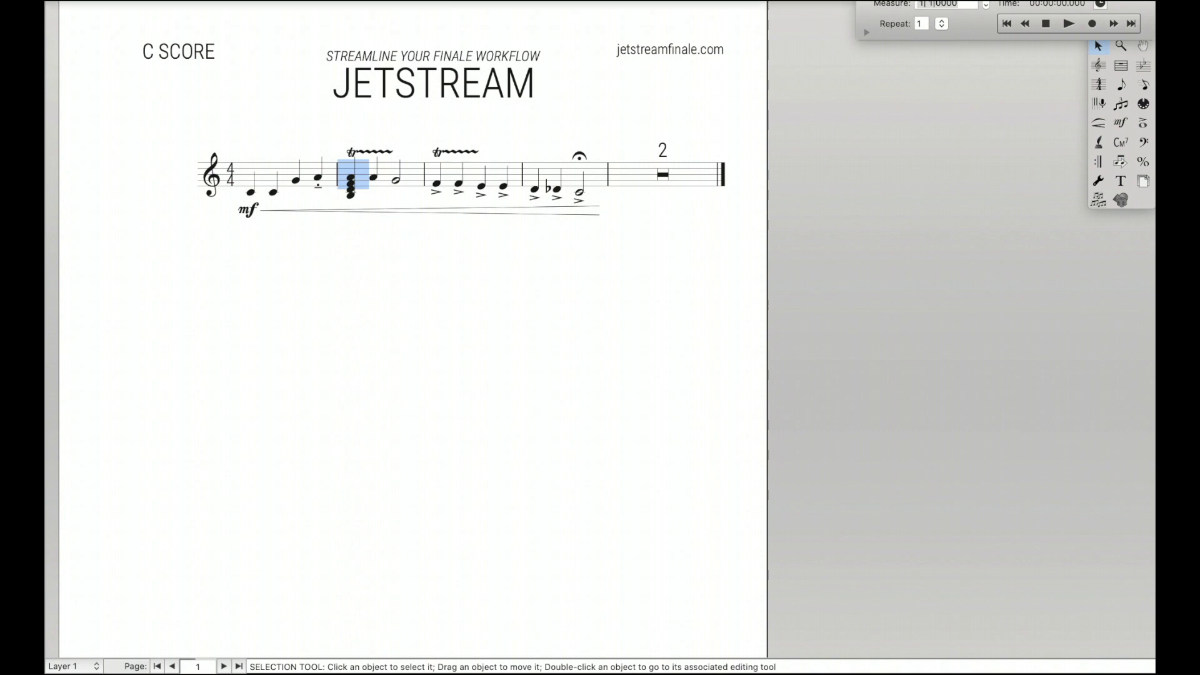
click(300, 0)
mouse_move(332, 22)
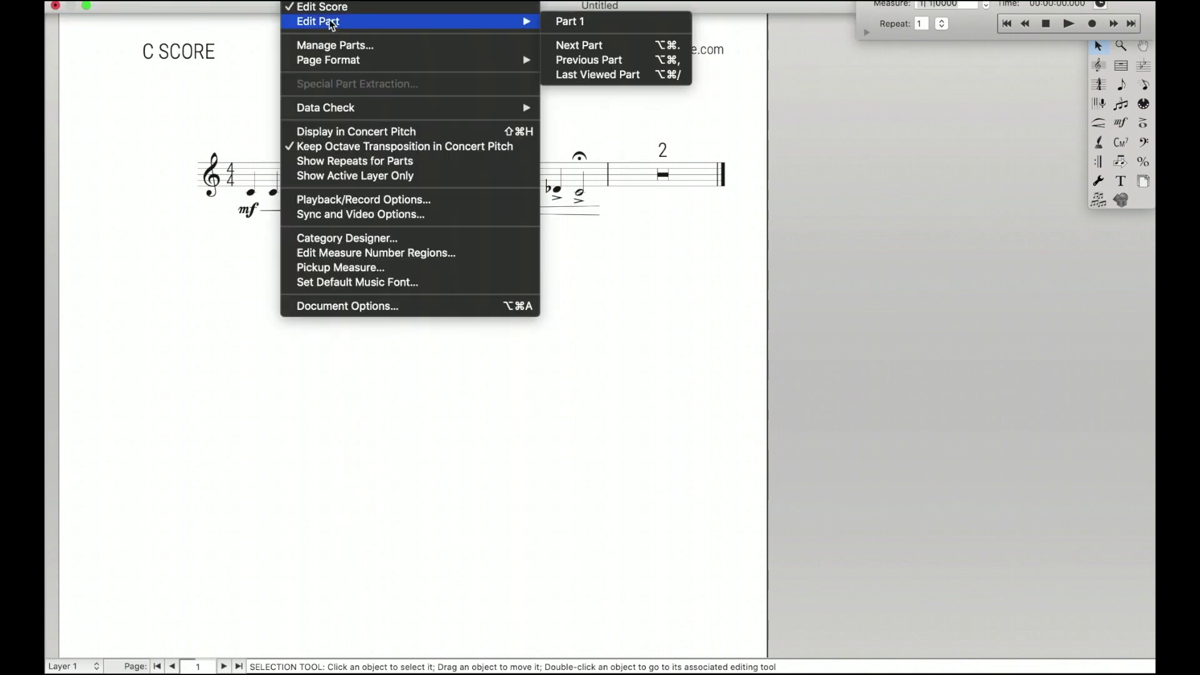
click(579, 25)
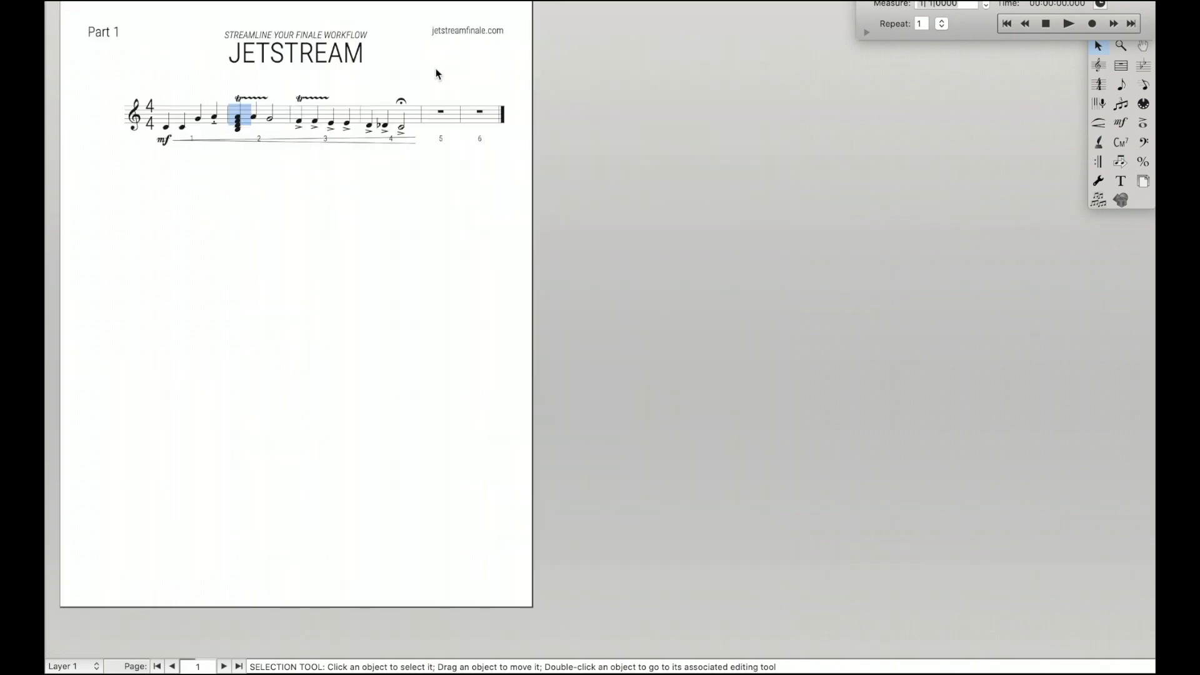
key(super+shift+grave)
key(super+shift+grave)
key(super+shift+grave)
Add 1000 measures after the final multimeasure rest, then page through back to page one.
click(630, 166)
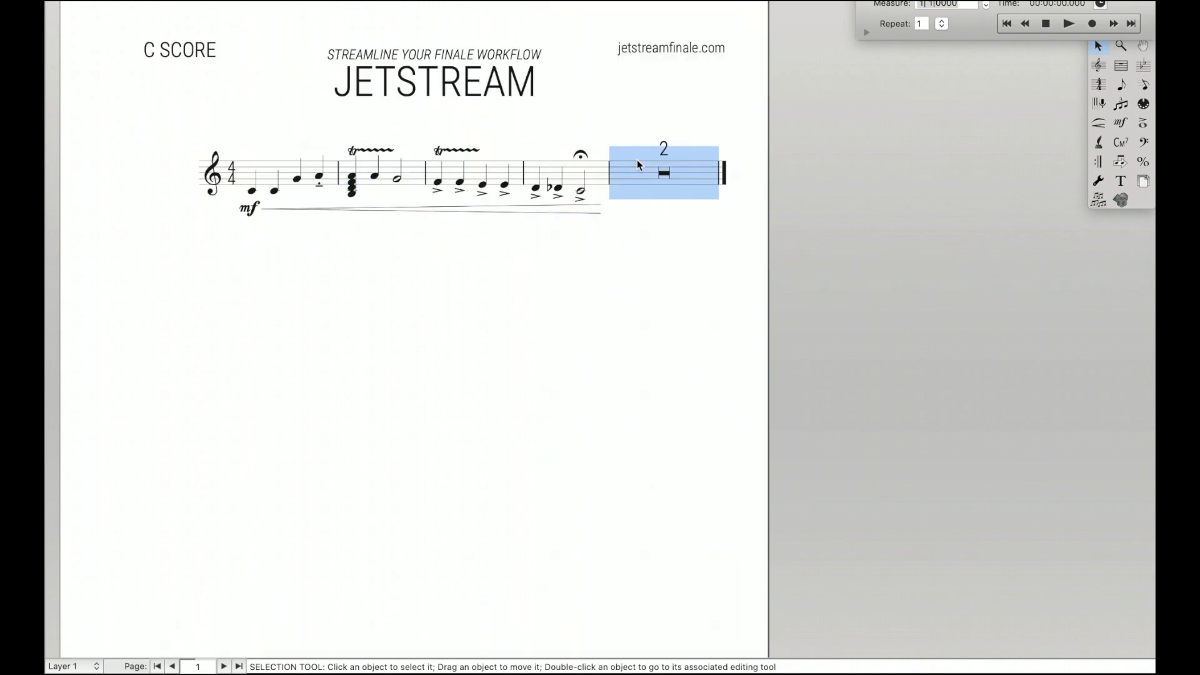
right_click(629, 168)
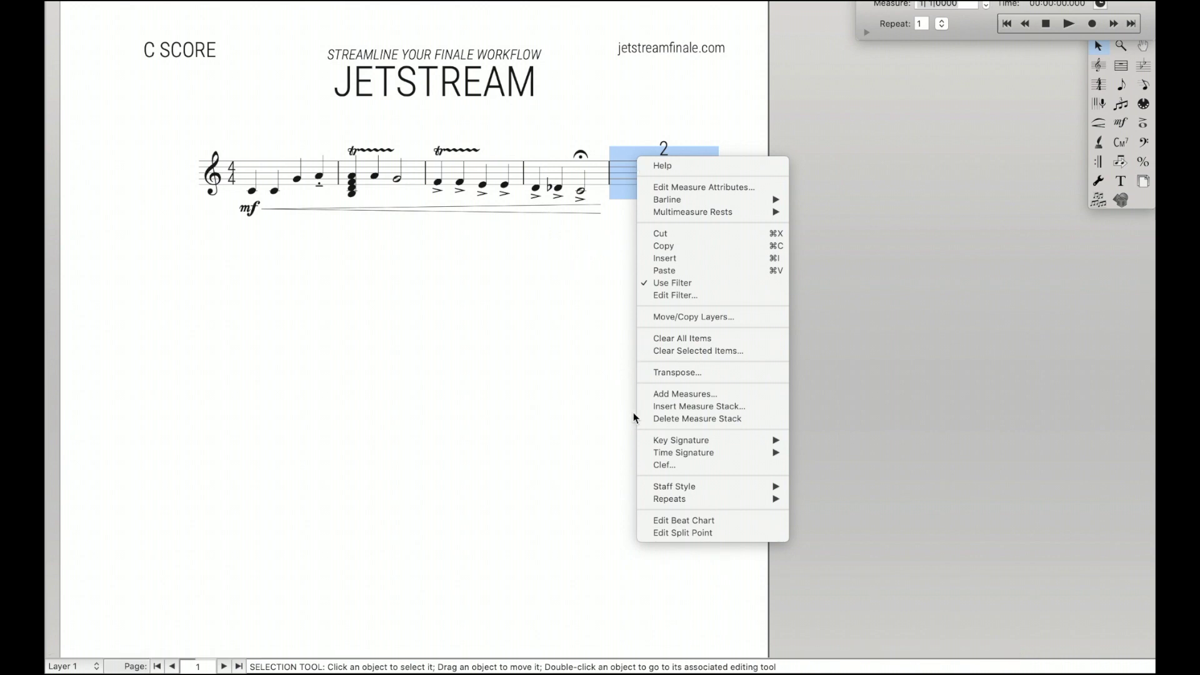
click(662, 395)
text(1000)
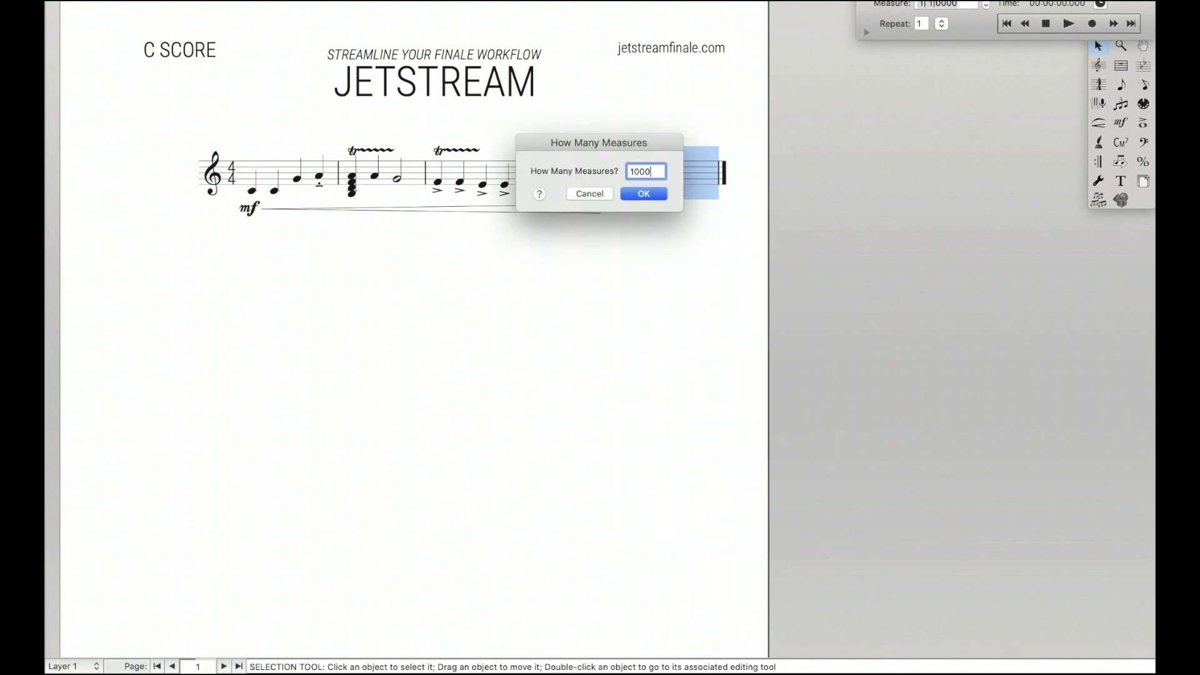
key(Return)
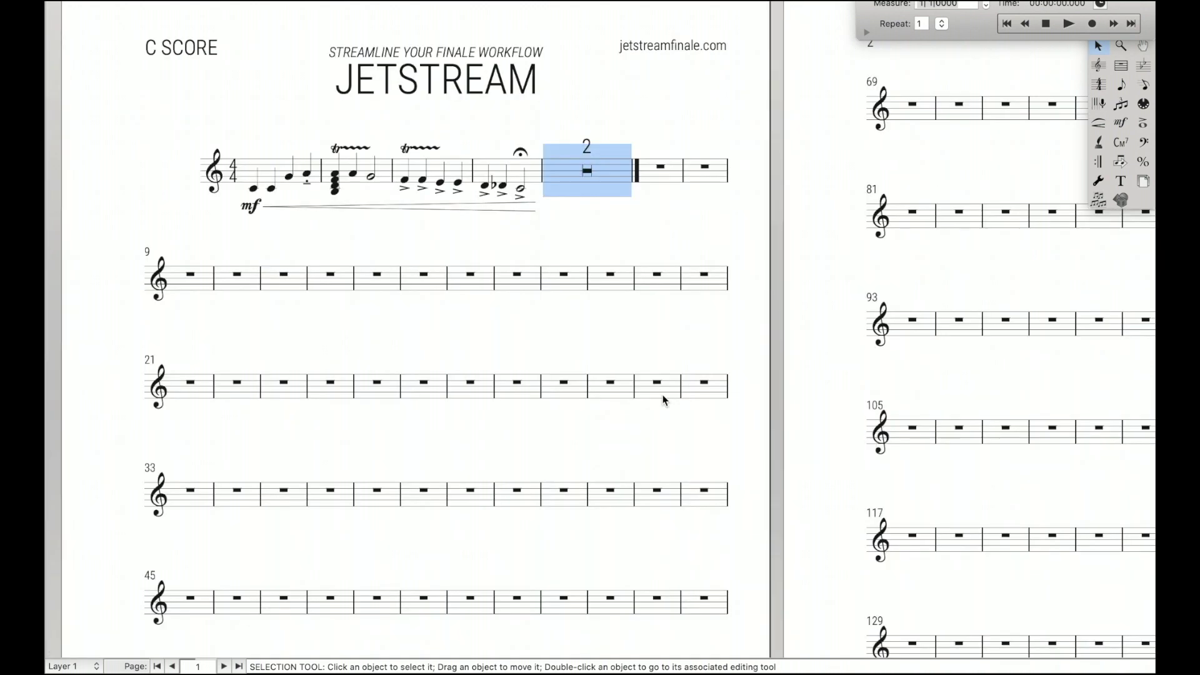
key(Page_Down)
key(Page_Down)
key(Page_Down)
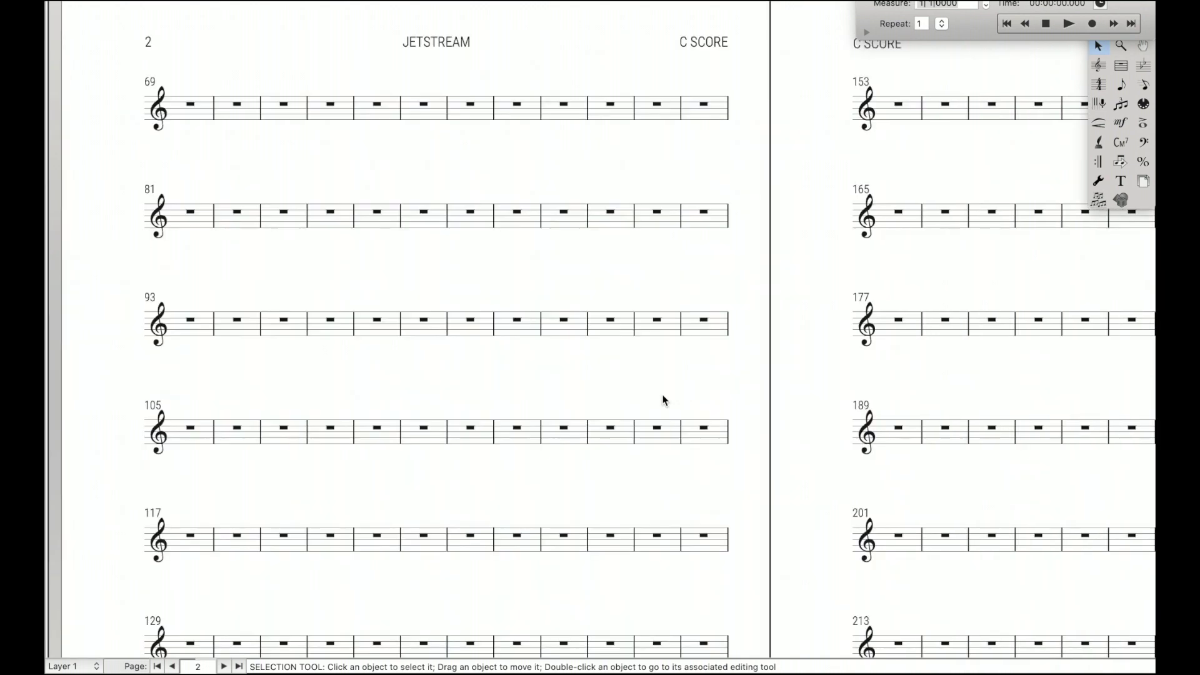
key(Page_Up)
key(Home)
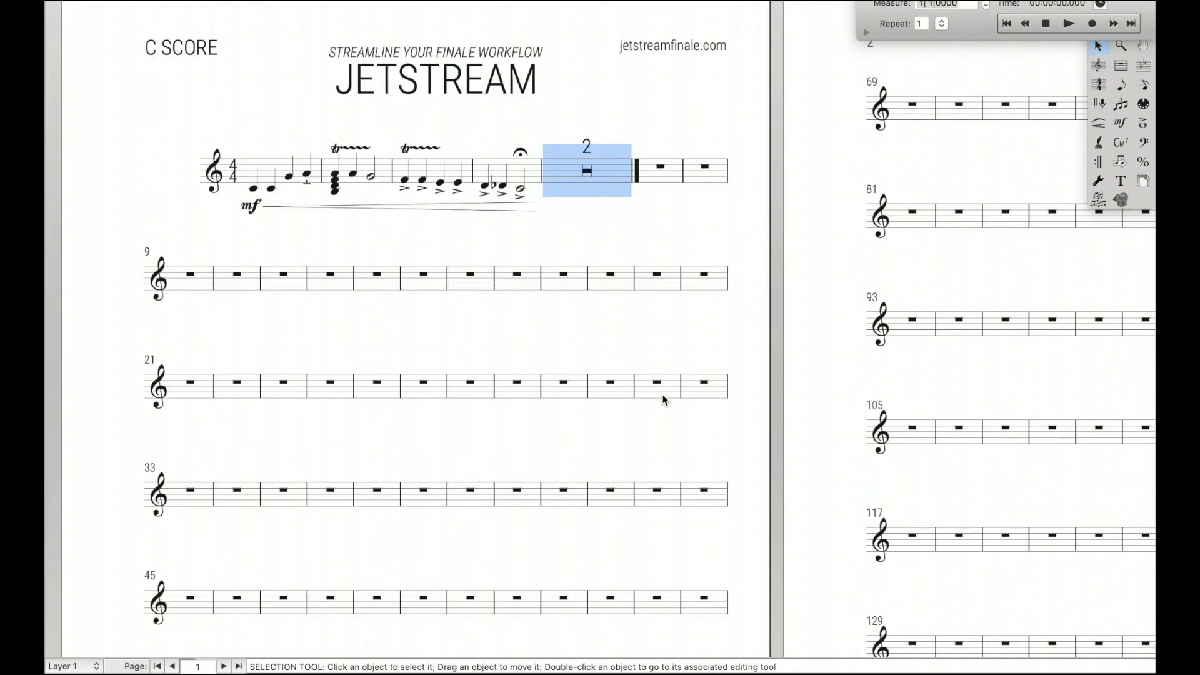
scroll(663, 400, right, 10)
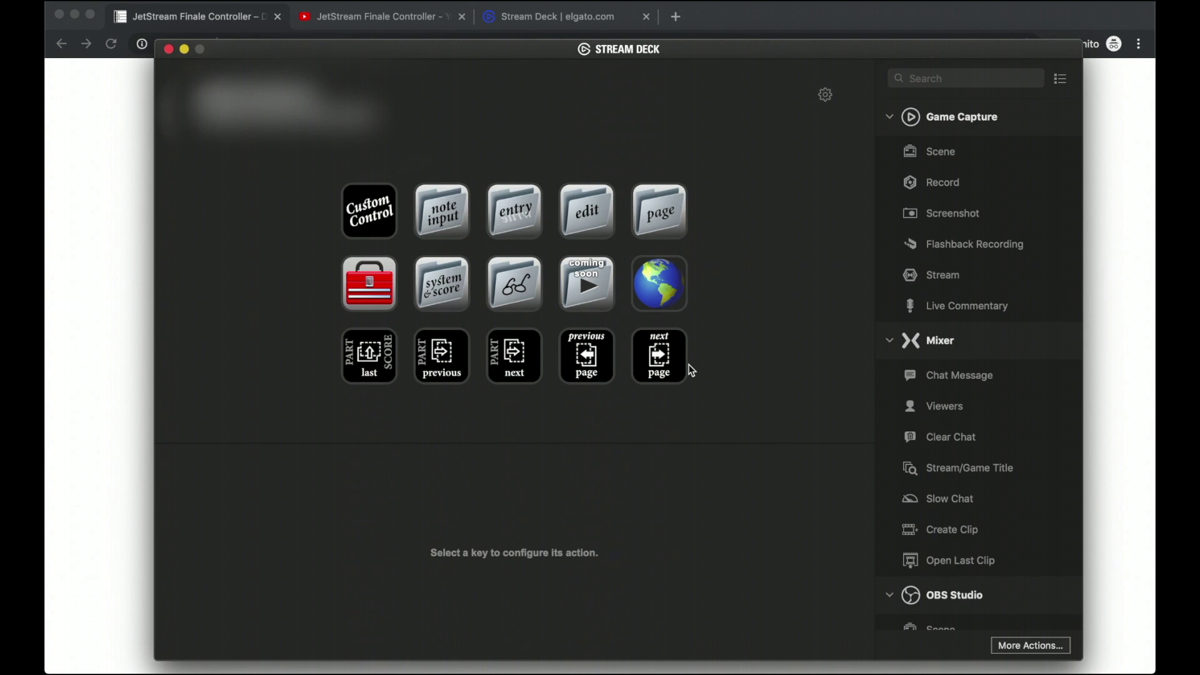
Move the Stream Deck window lower, open the note input folder, go back, then open the entry folder.
mouse_move(686, 65)
mouse_down()
mouse_move(715, 423)
mouse_move(694, 597)
mouse_move(698, 83)
mouse_up()
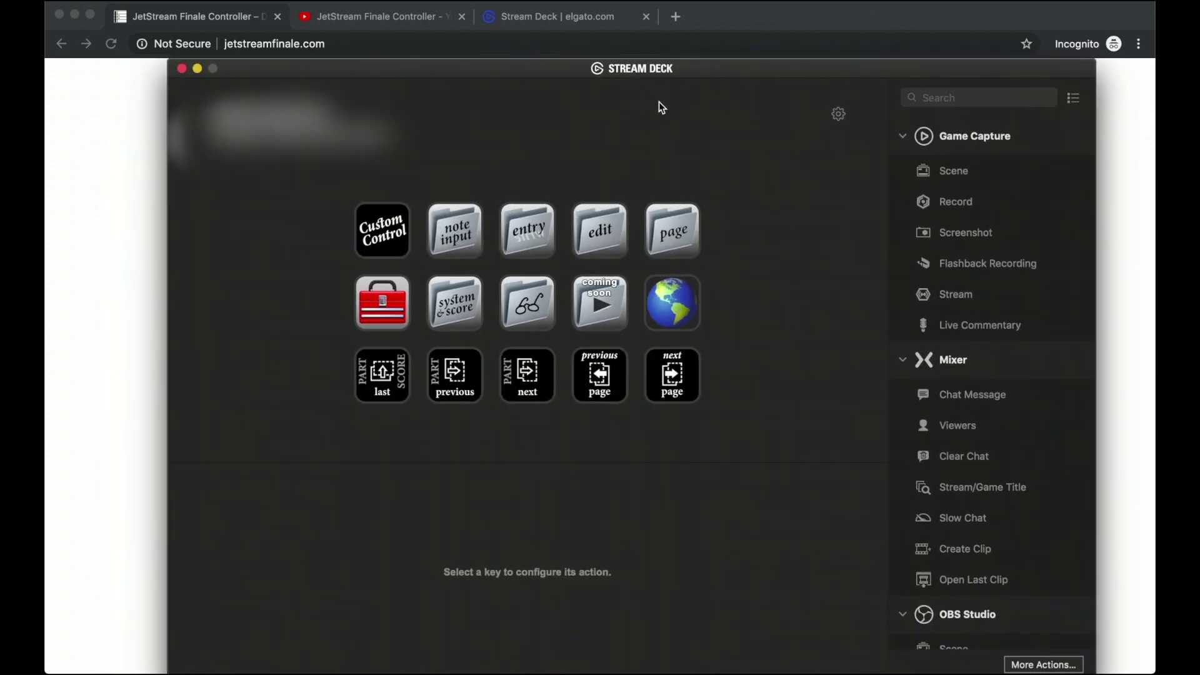
double_click(454, 237)
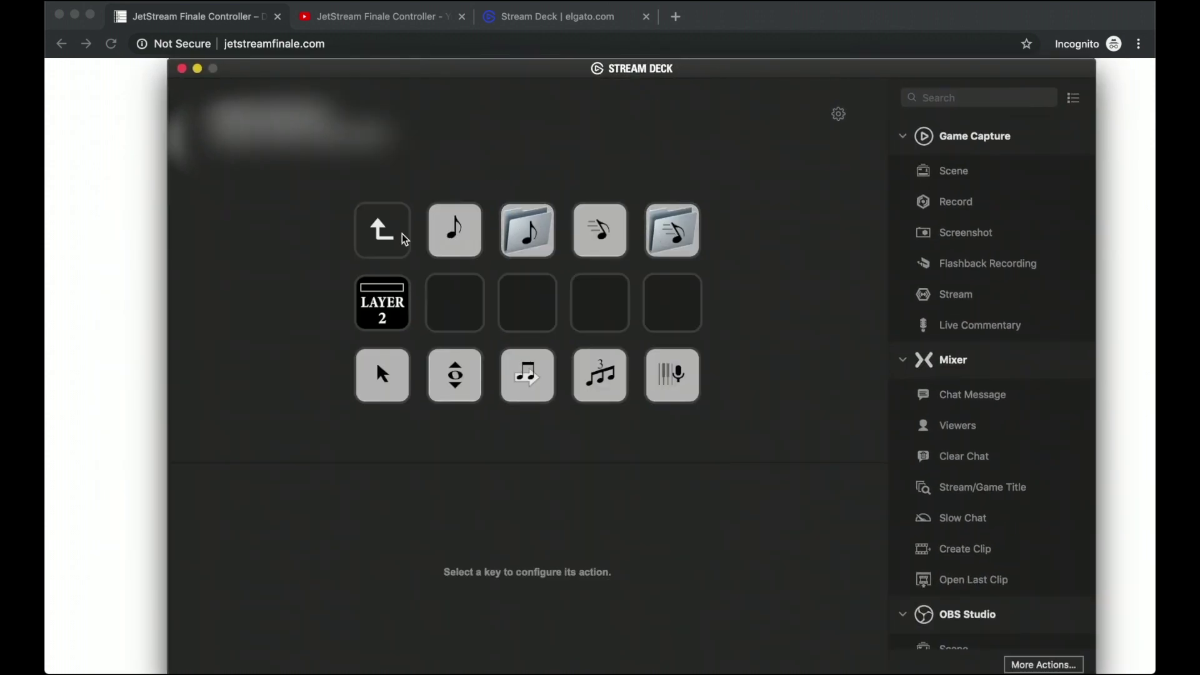
double_click(404, 239)
double_click(522, 231)
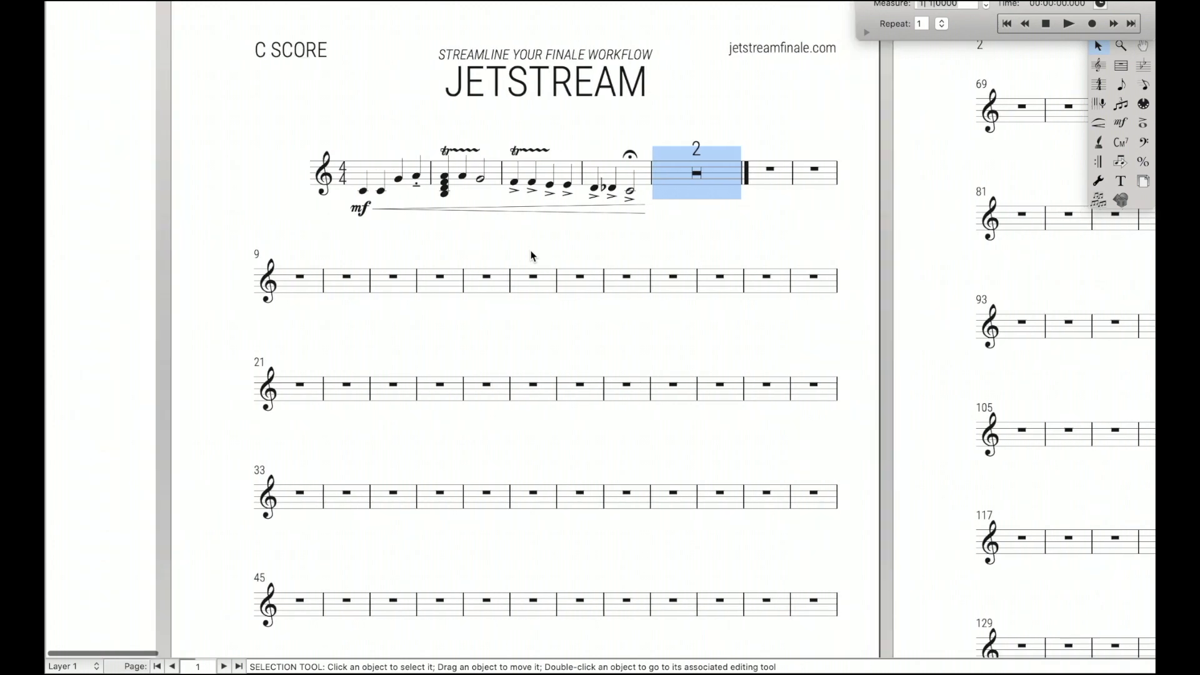
Zoom Finale in closely on the C score's opening, then switch to the Stream Deck window.
key(super+2)
scroll(613, 579, down, 3)
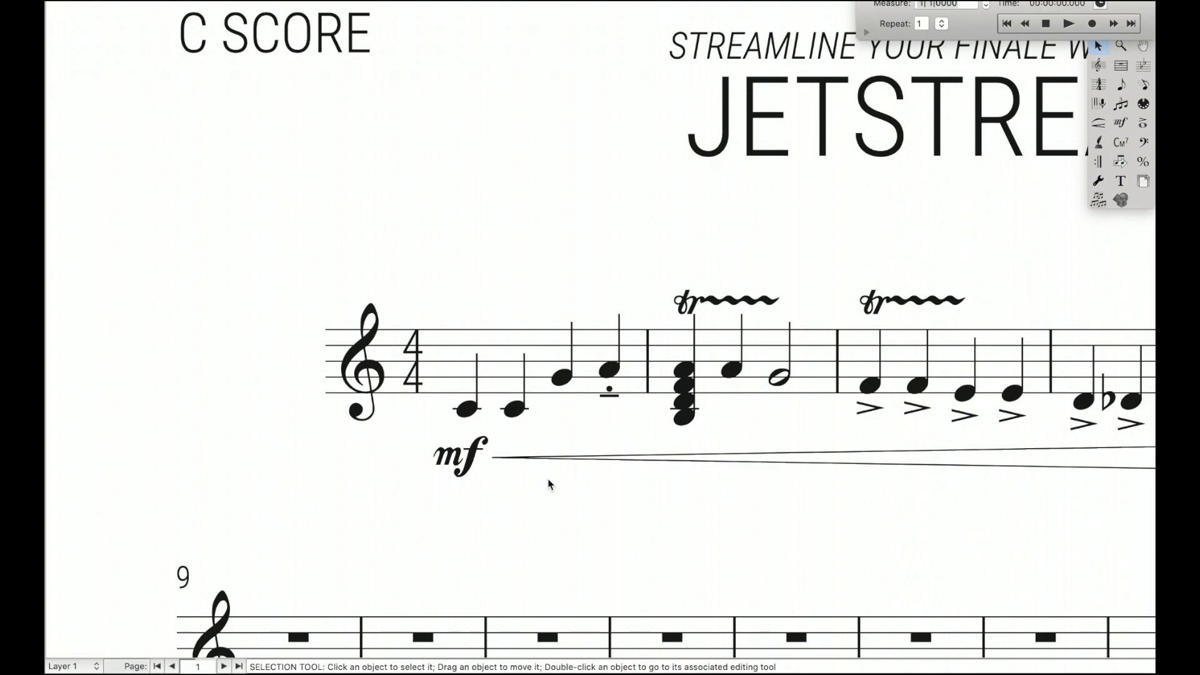
key(super+Tab)
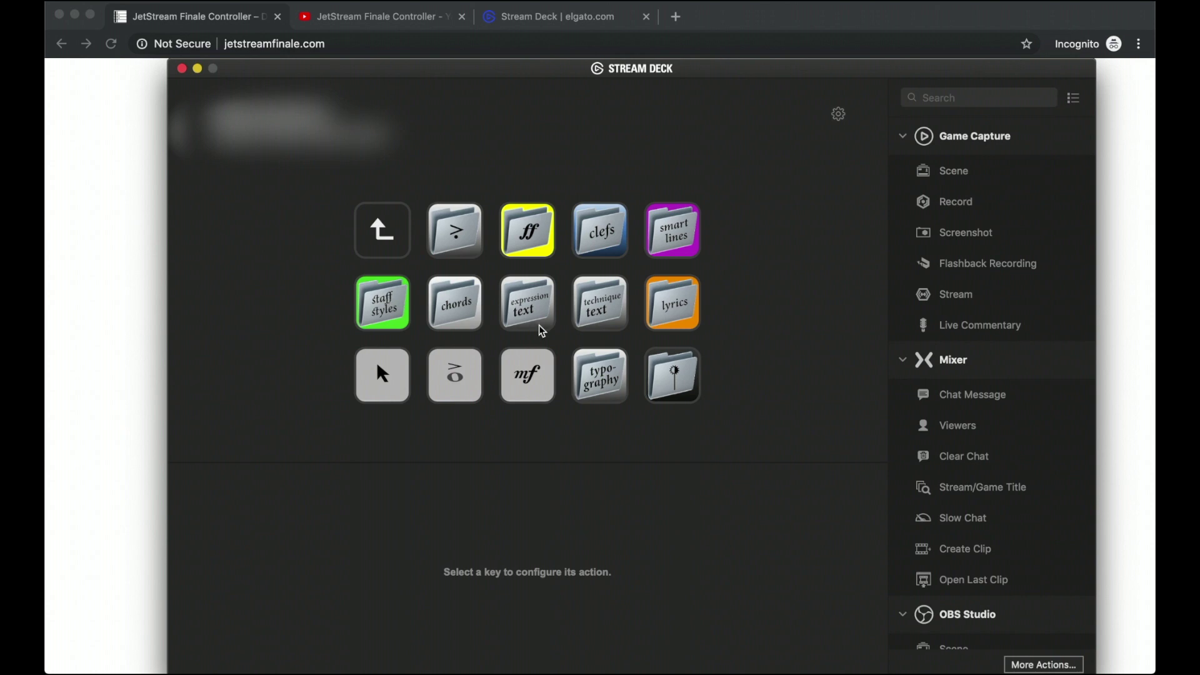
Browse the edit folder's tuplet, pitch and note tool subfolders, then return to the top page.
double_click(392, 232)
click(592, 236)
double_click(592, 238)
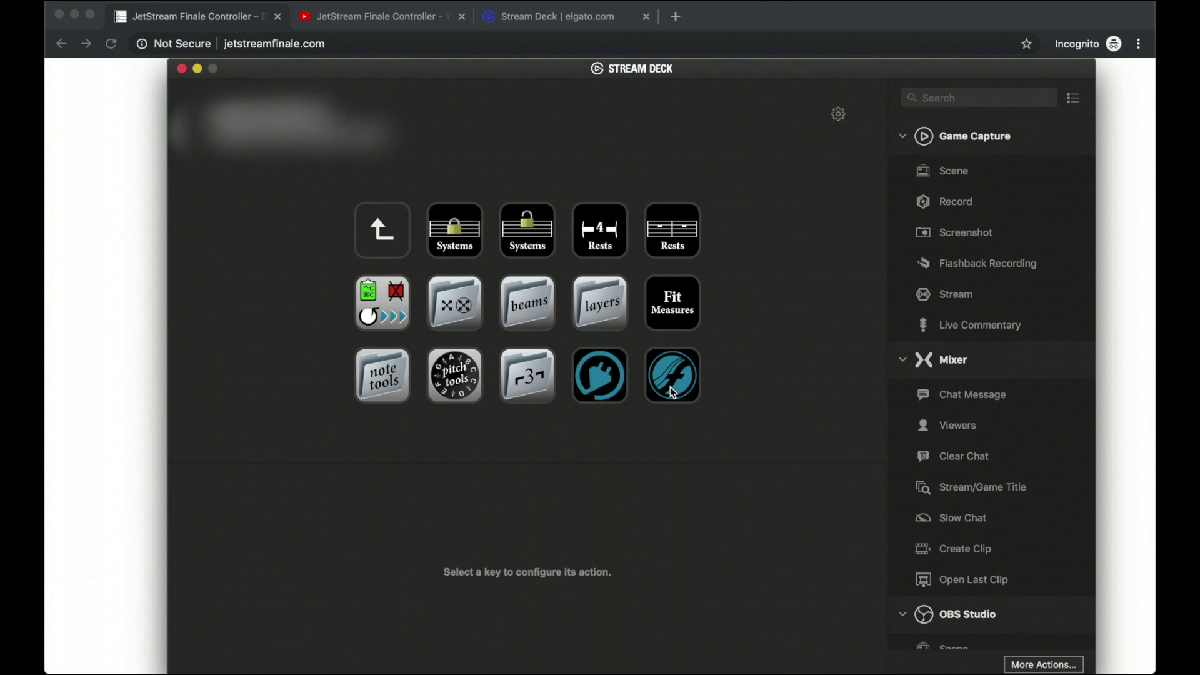
double_click(524, 384)
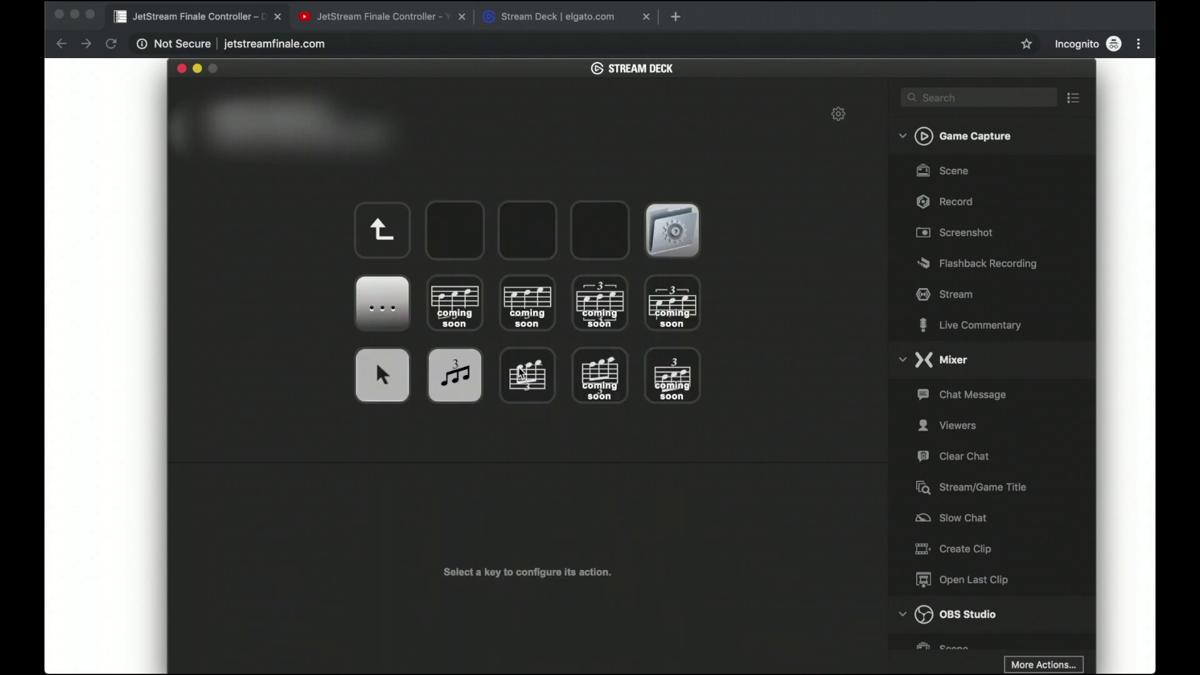
double_click(377, 227)
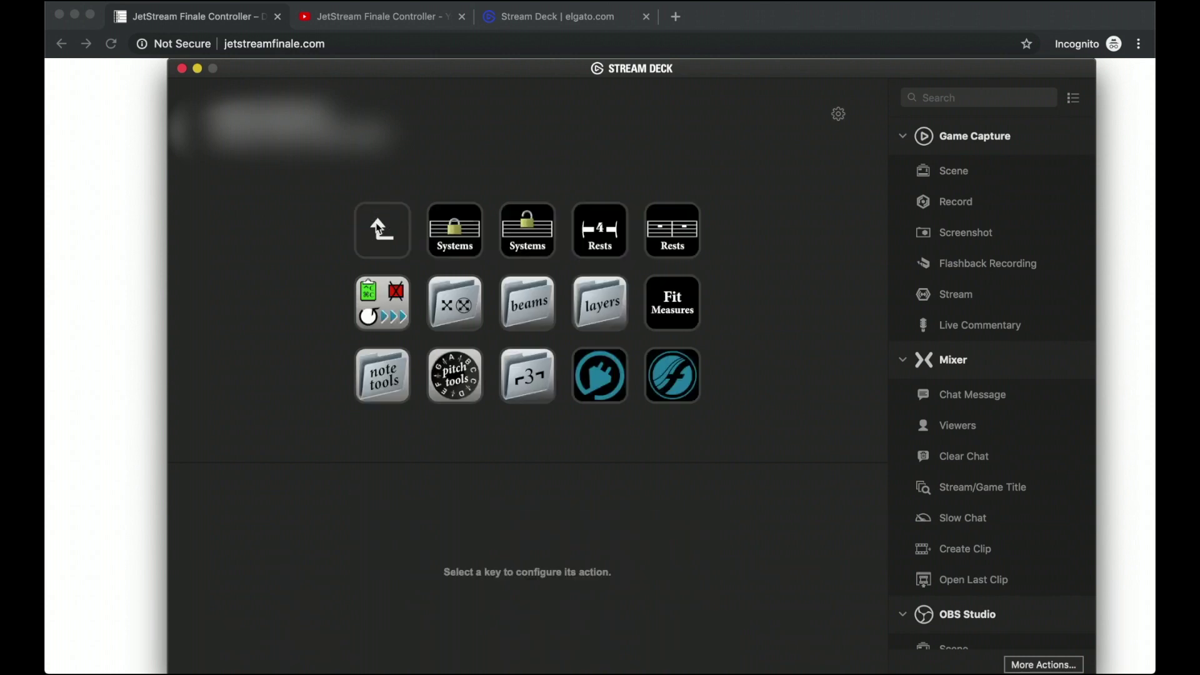
double_click(451, 373)
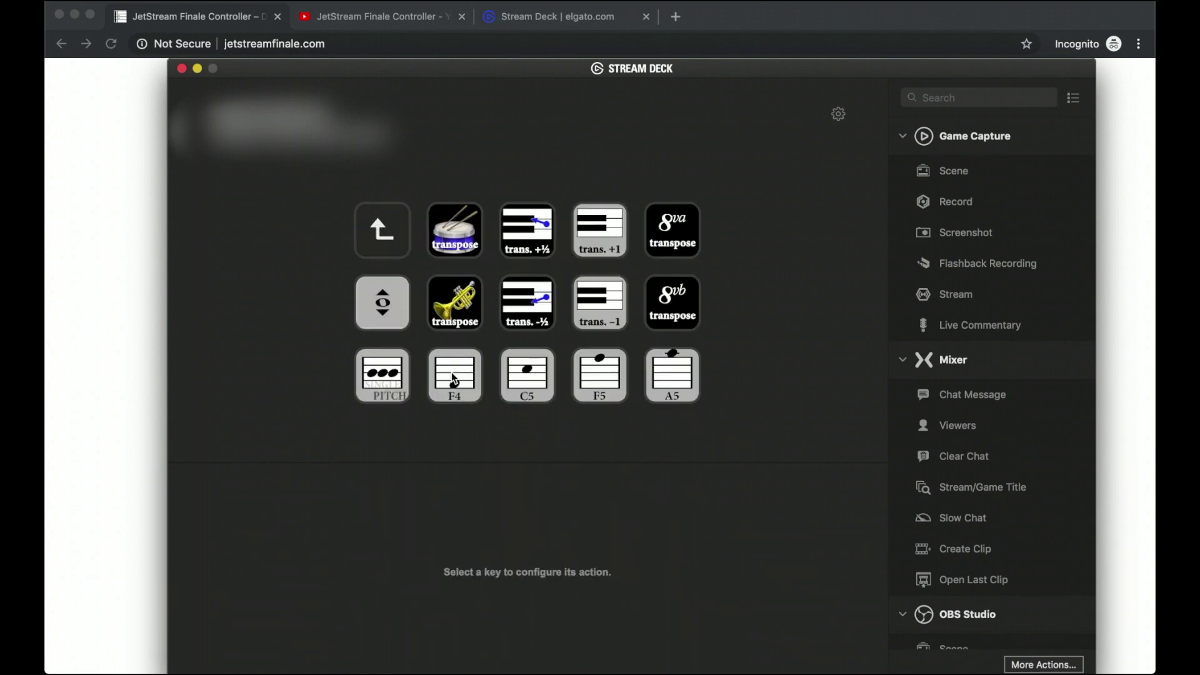
double_click(397, 223)
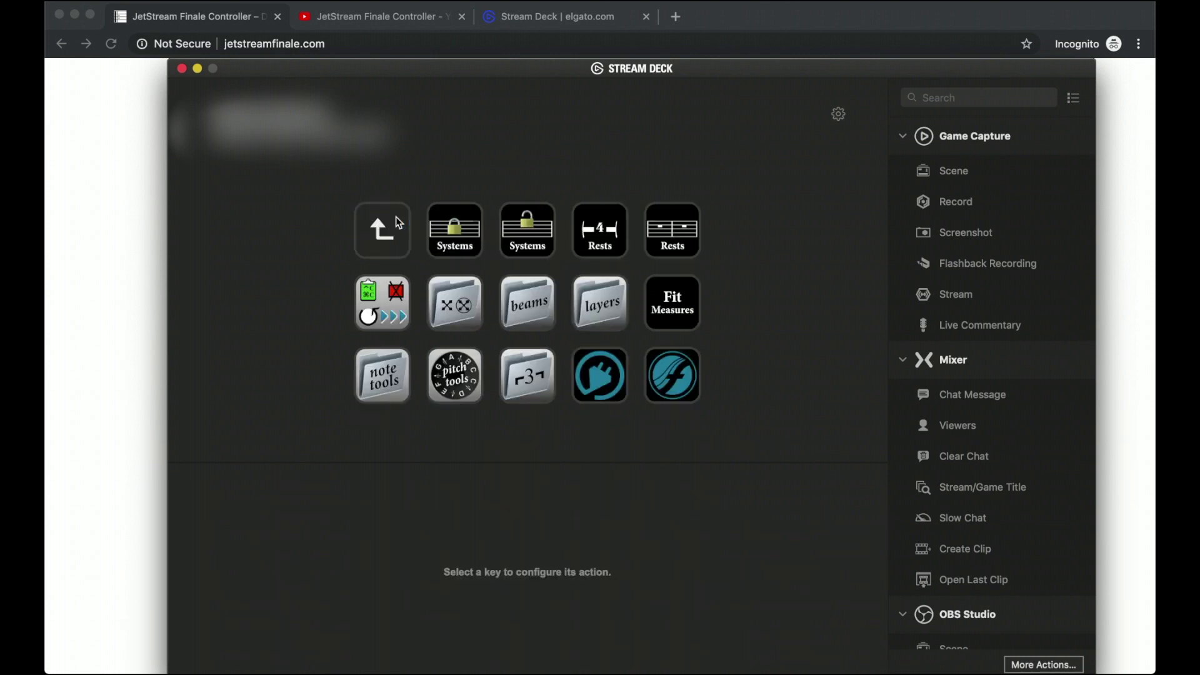
double_click(398, 388)
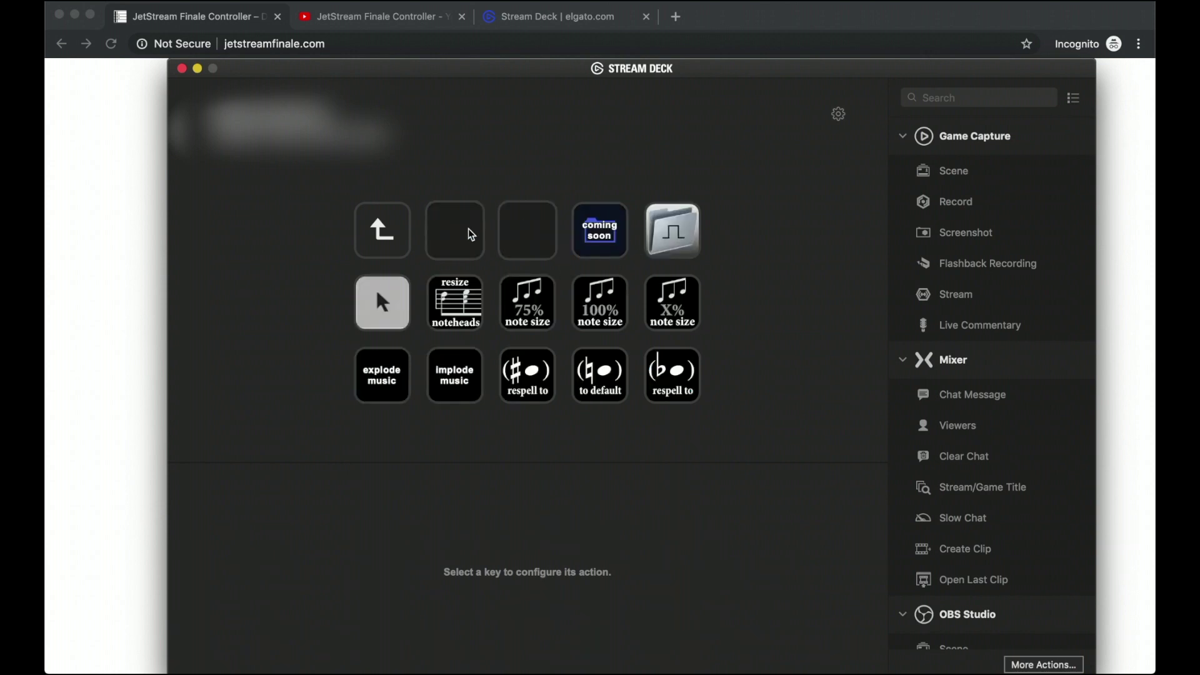
double_click(380, 232)
double_click(380, 232)
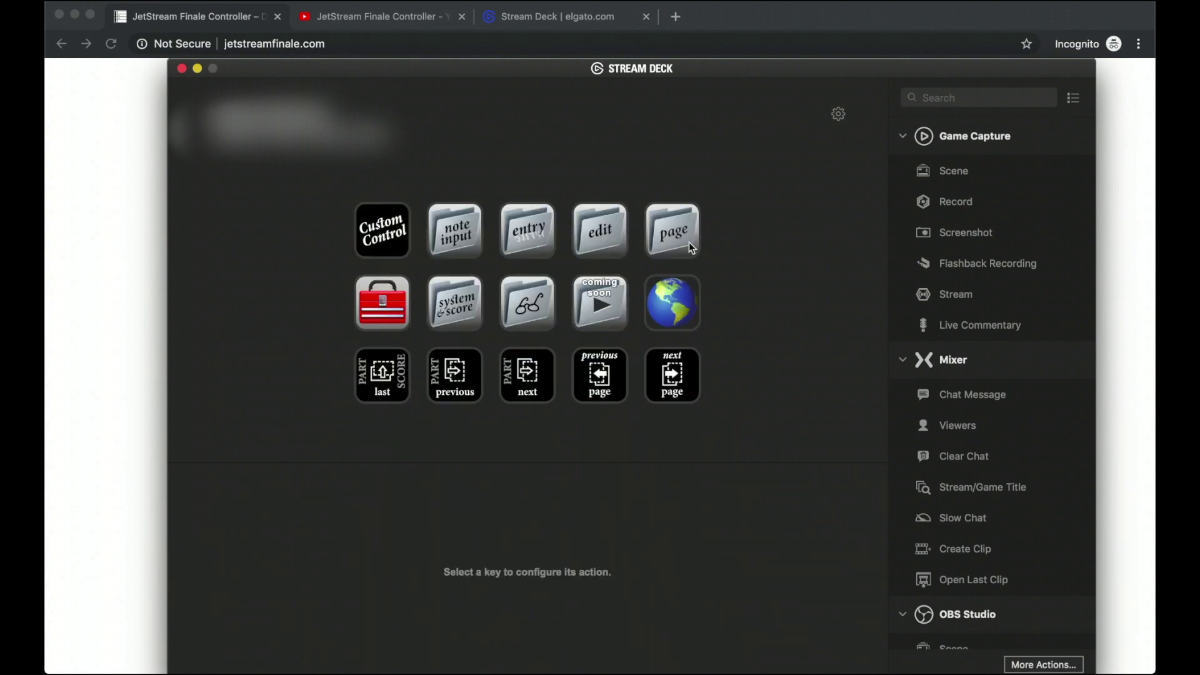
Look through the page layout folder and the red toolbox folder, ending at the profile's top keys.
click(686, 236)
double_click(687, 236)
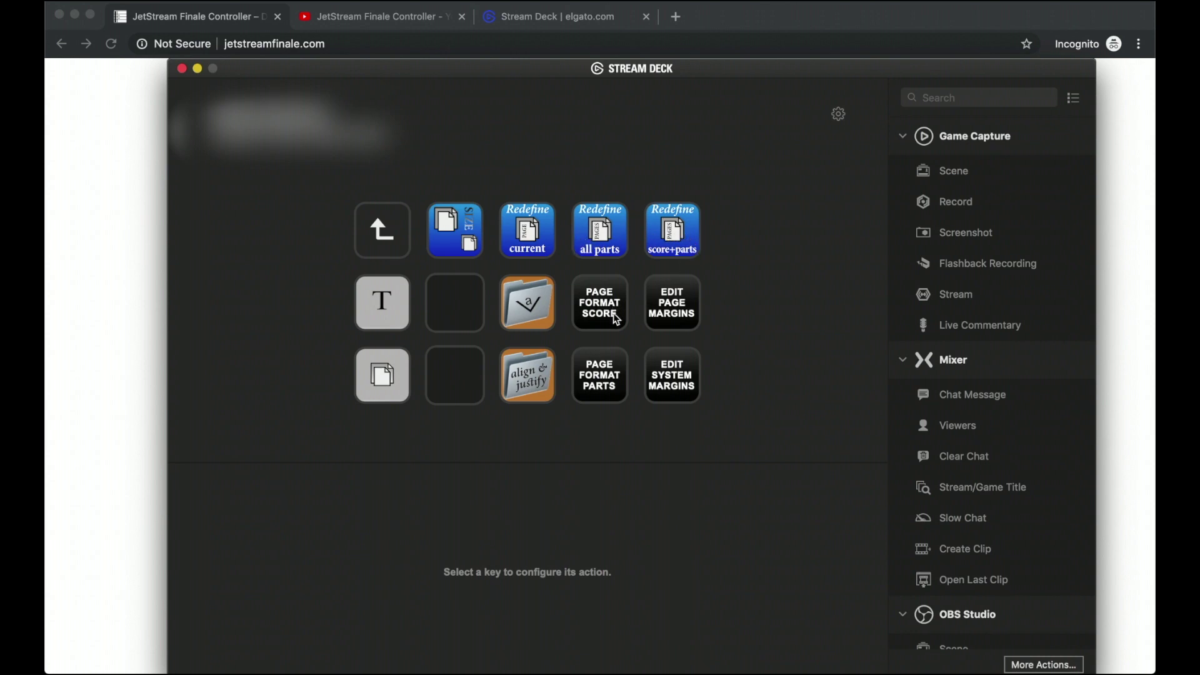
double_click(380, 240)
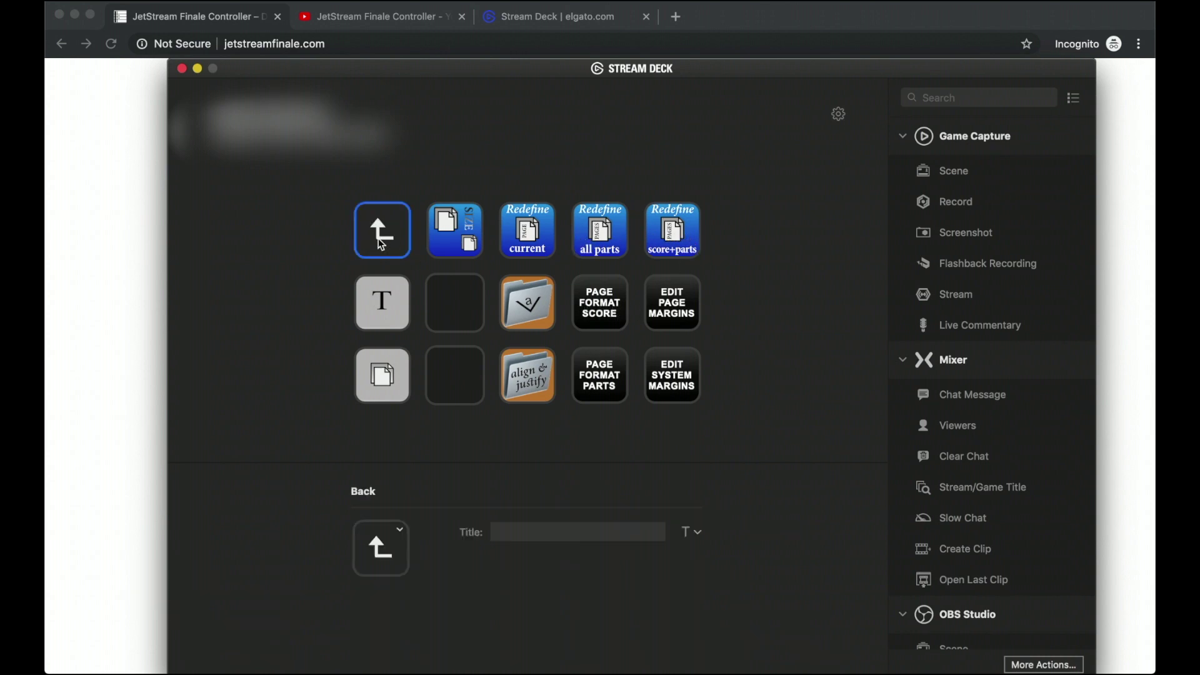
double_click(402, 300)
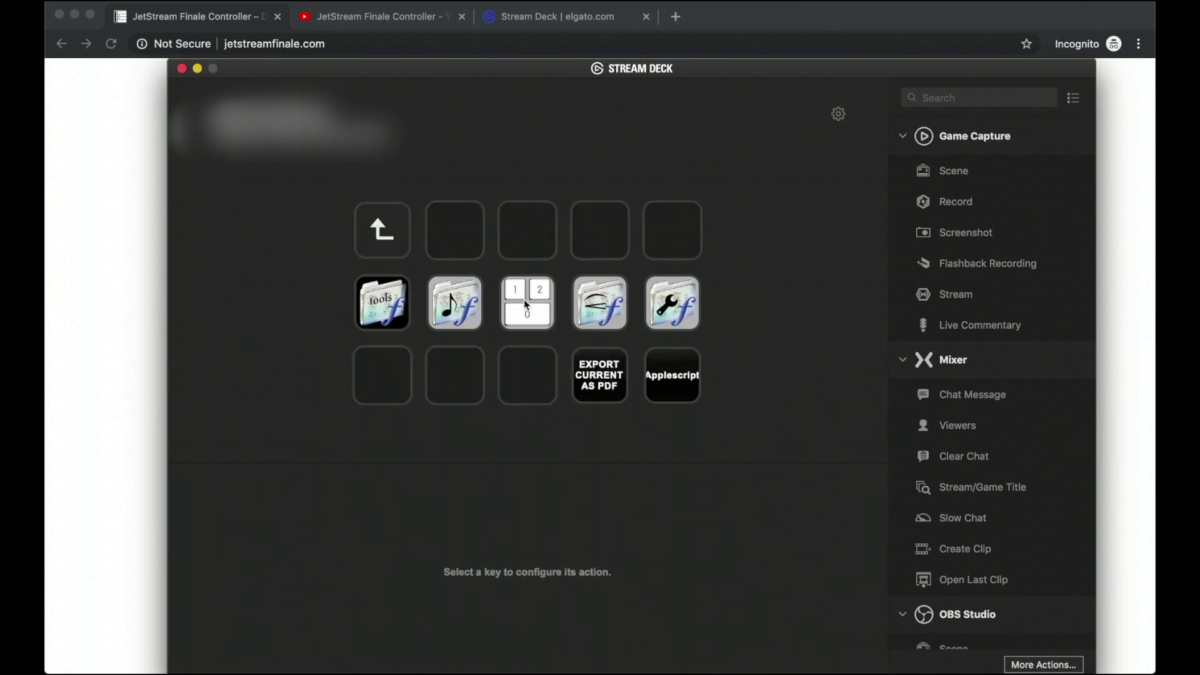
double_click(401, 239)
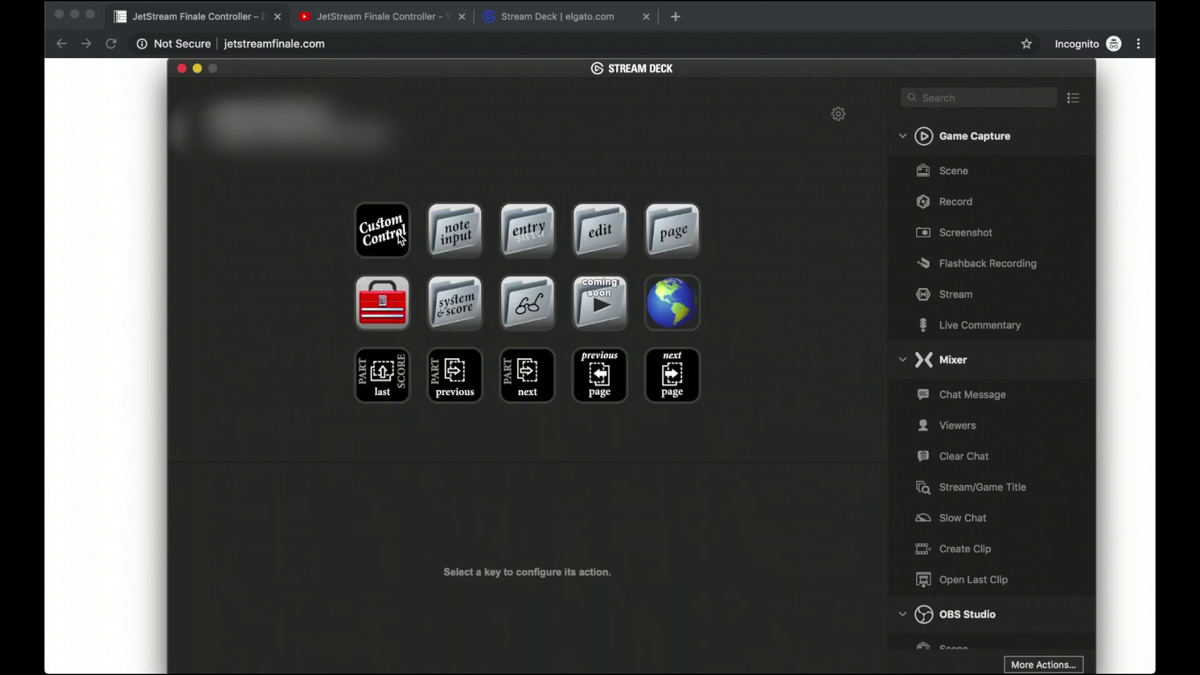
double_click(475, 311)
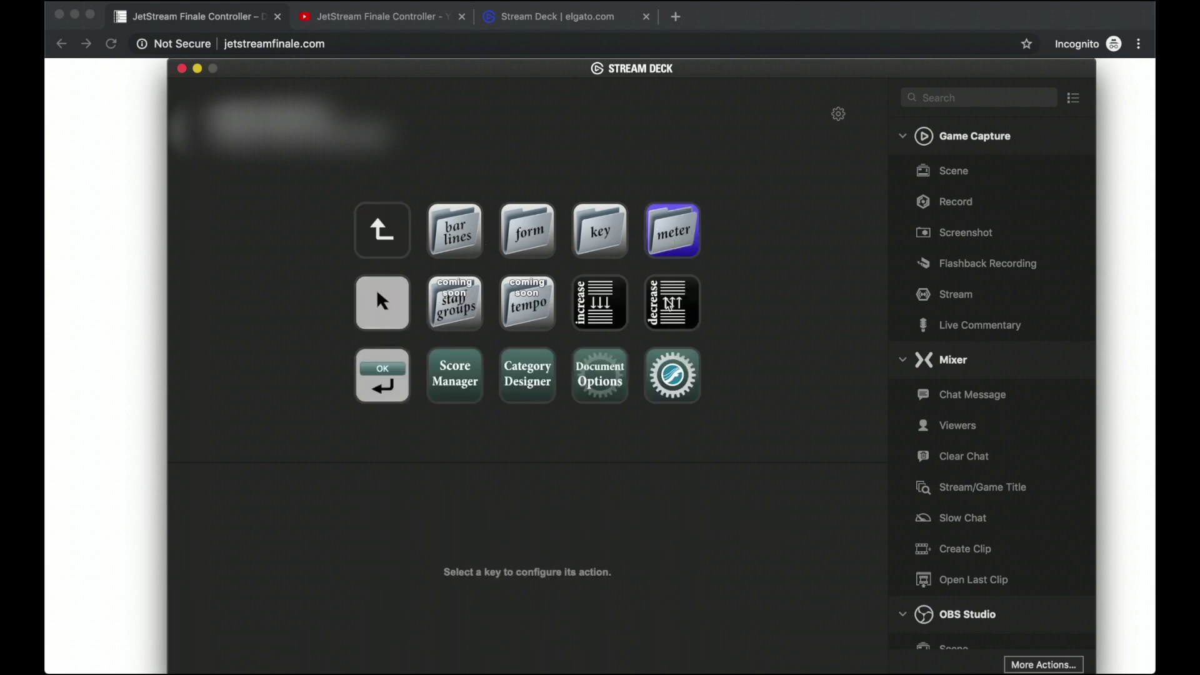
click(529, 230)
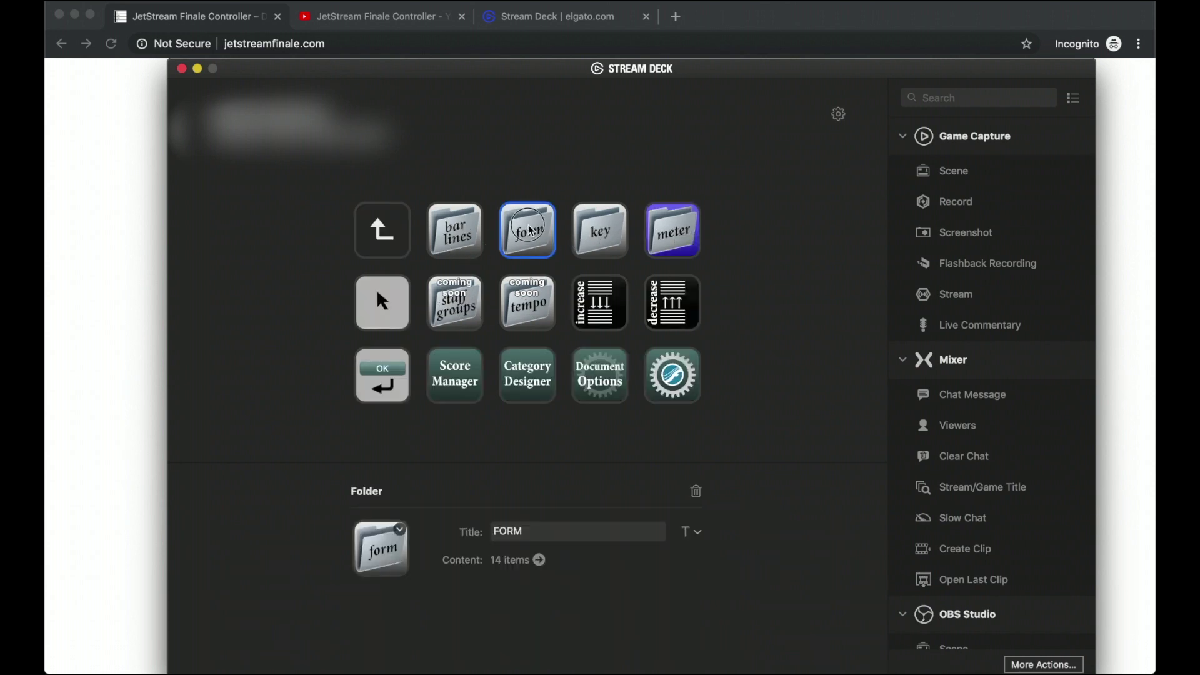
double_click(529, 230)
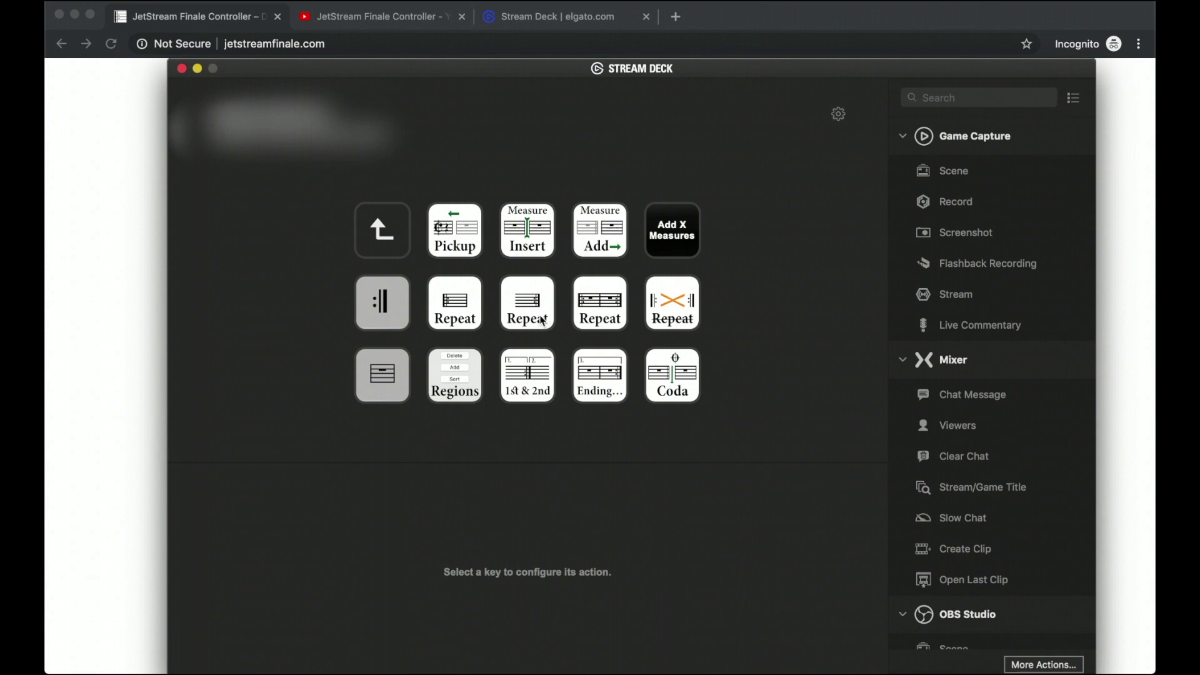
double_click(404, 236)
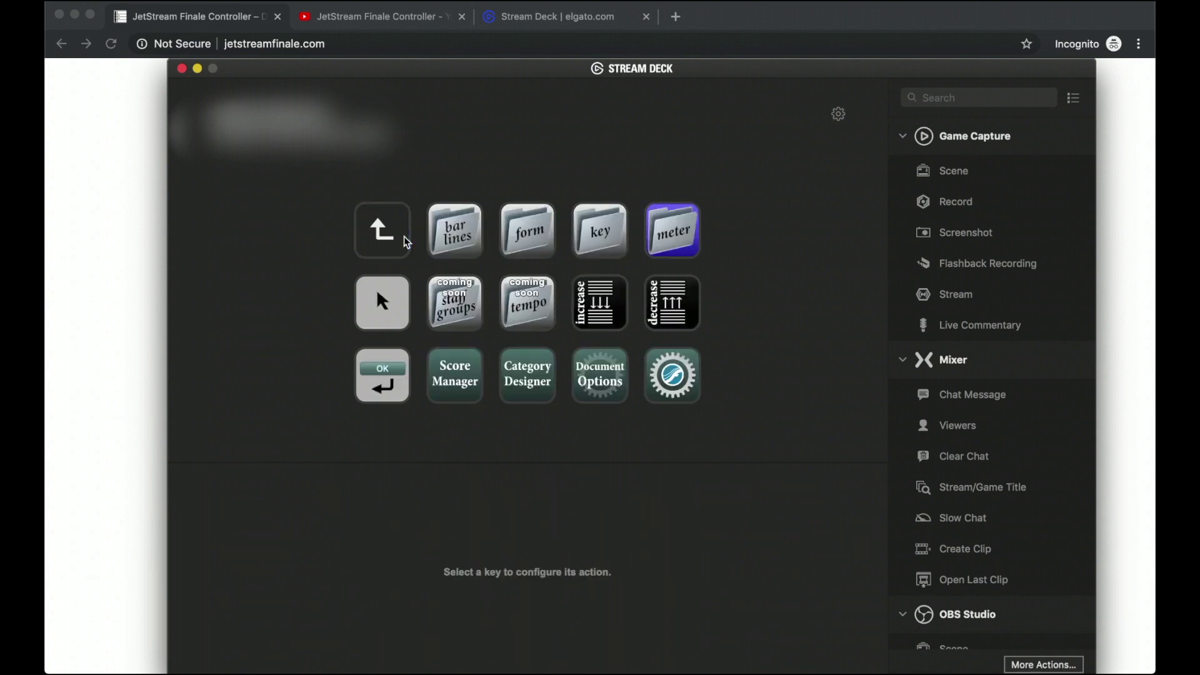
double_click(403, 236)
double_click(541, 308)
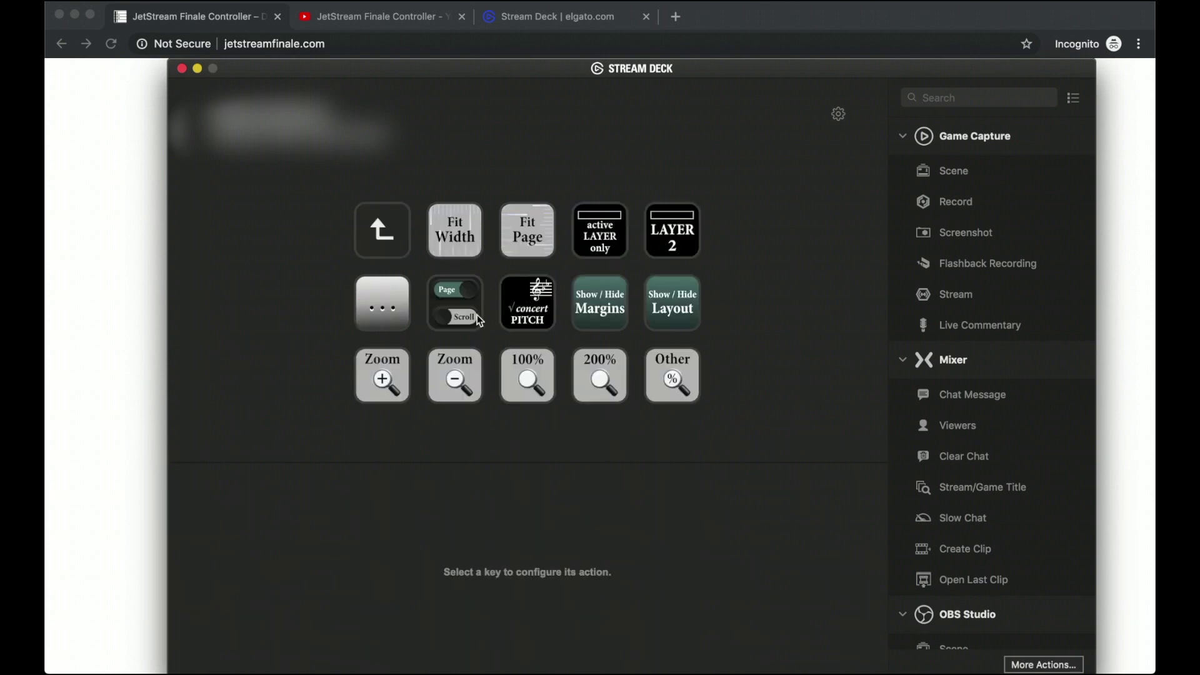
double_click(369, 250)
double_click(600, 295)
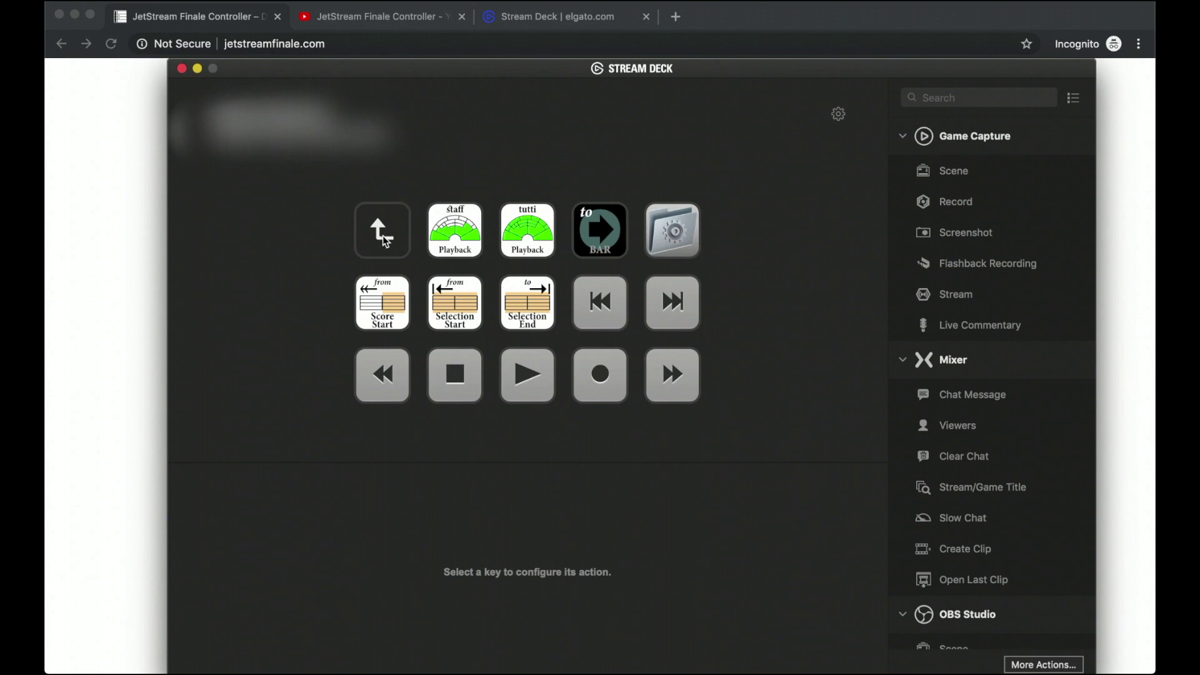
double_click(383, 235)
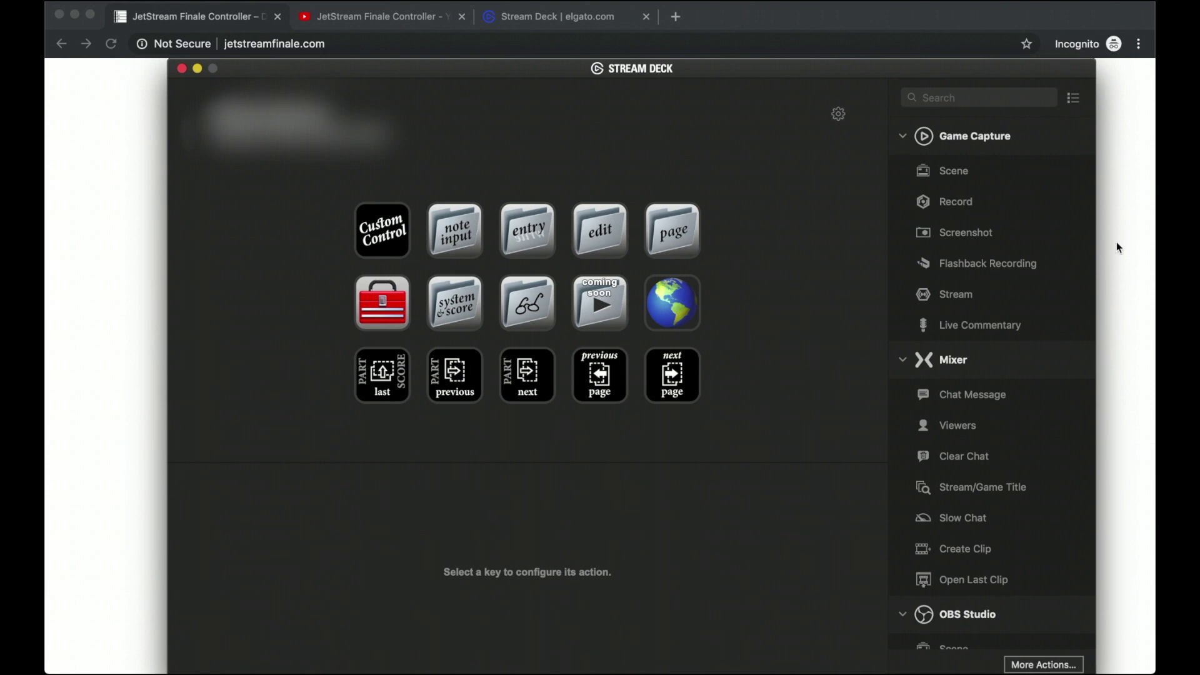
Bring Chrome forward and view the JetStream YouTube channel tab.
click(1137, 235)
scroll(903, 271, up, 1)
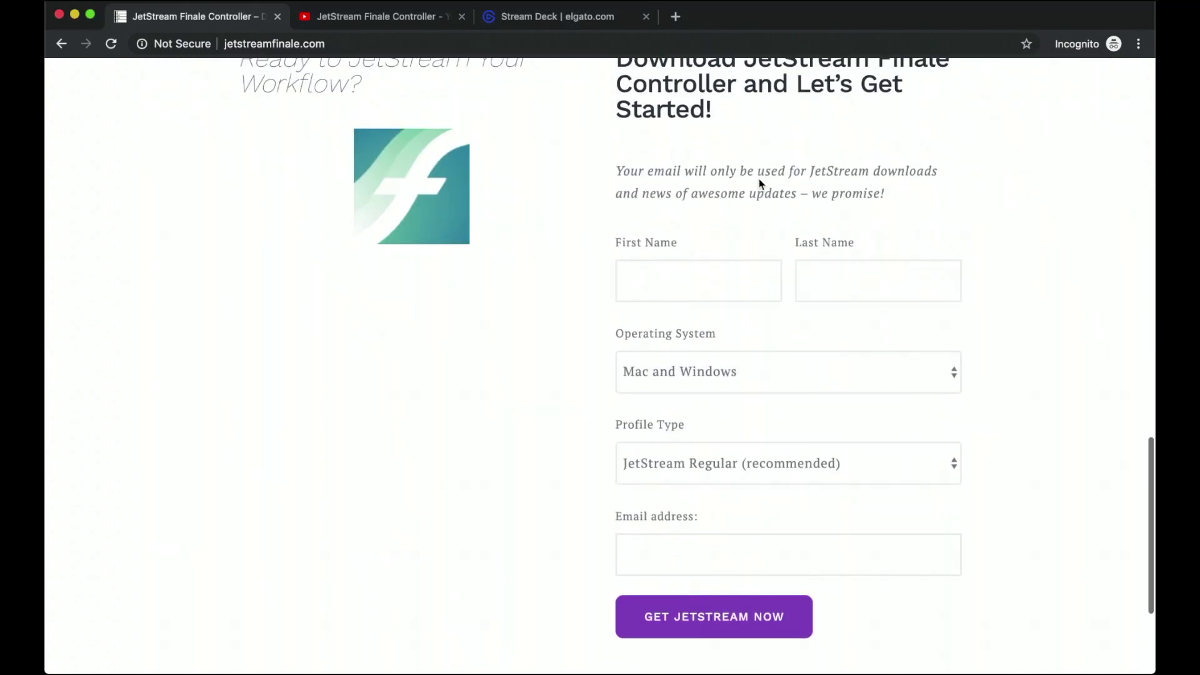
click(398, 22)
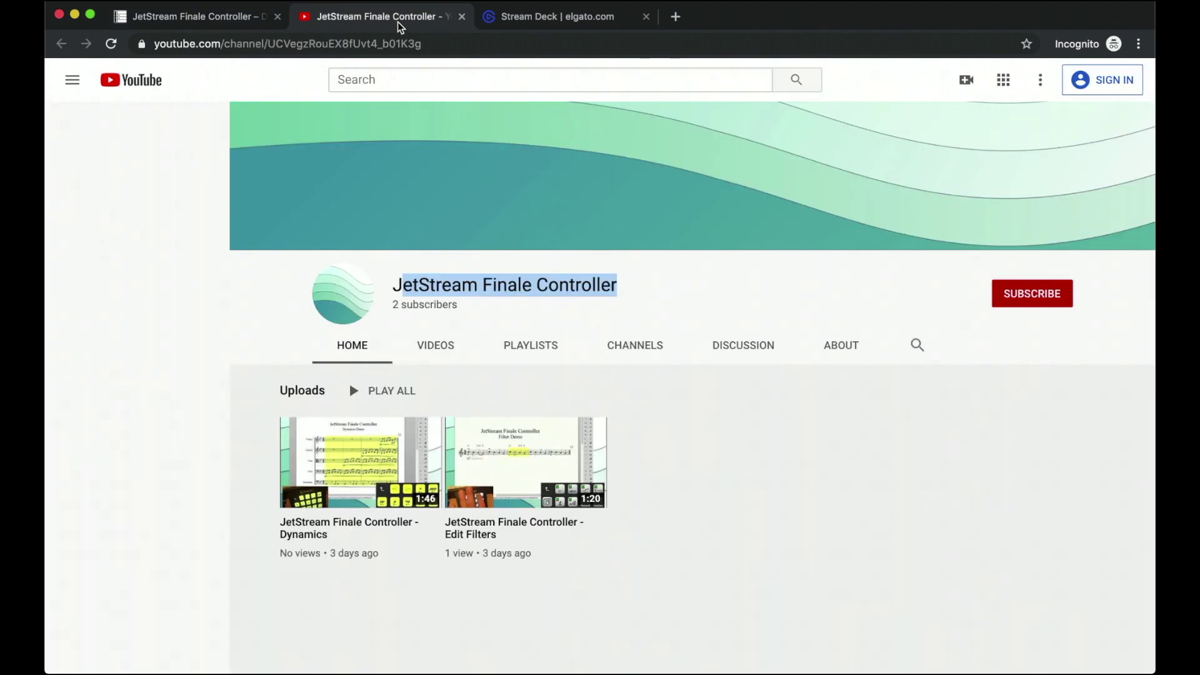
click(627, 282)
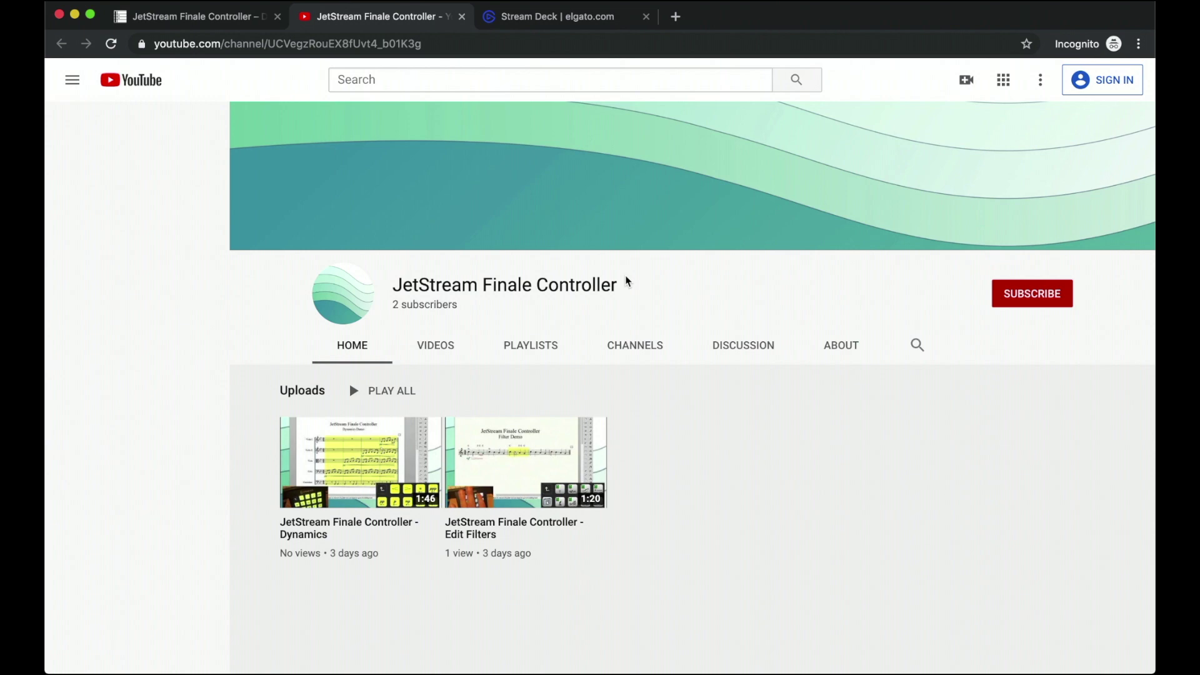
Check Elgato's Stream Deck page, then return to the JetStream download form.
click(514, 19)
scroll(529, 324, up, 15)
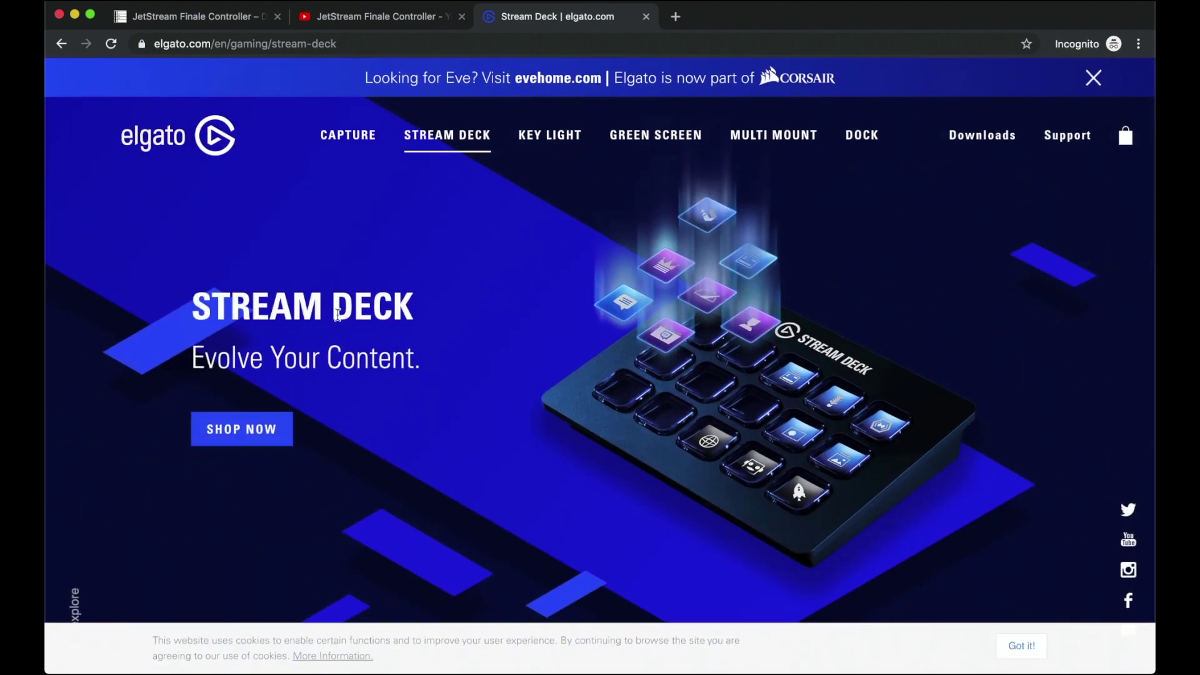
click(216, 21)
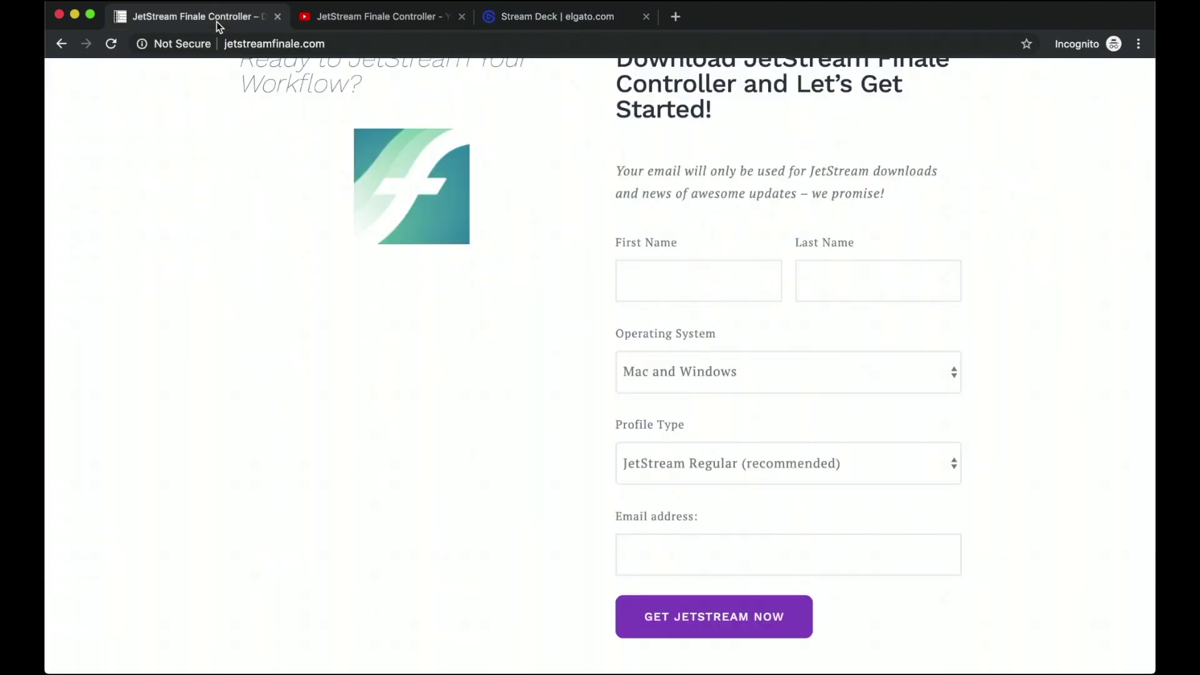
Scroll up to the JetStream site's intro, glance at the elgato tab, and come back.
scroll(279, 173, up, 10)
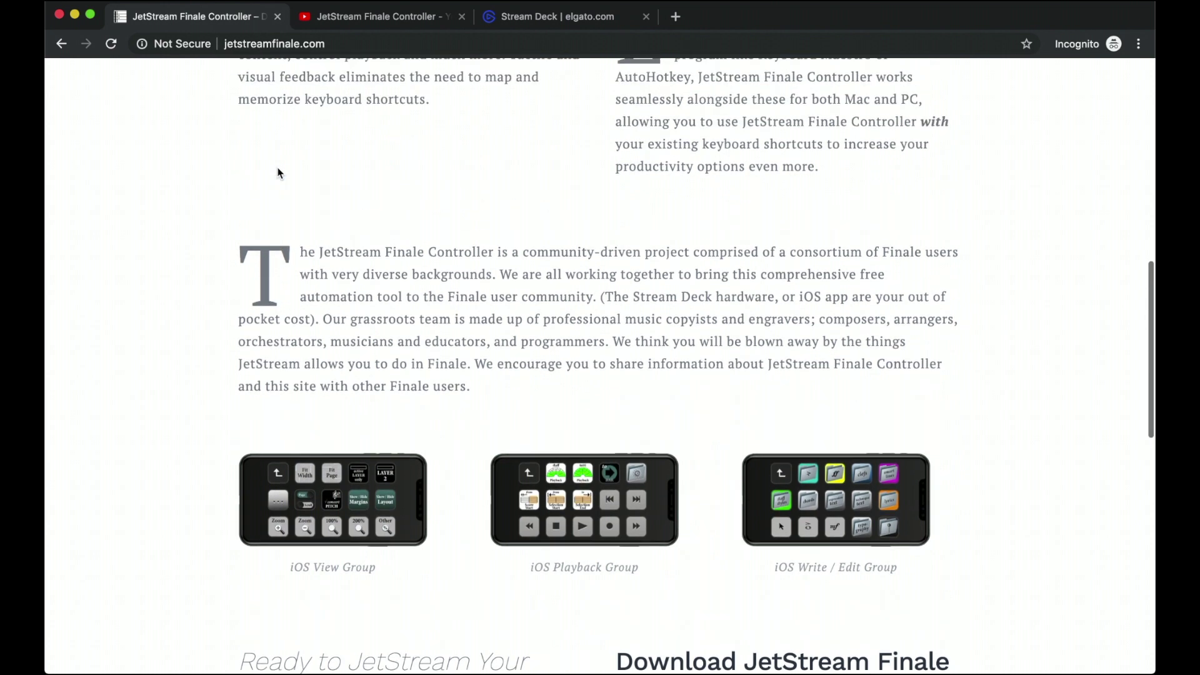
scroll(279, 173, up, 5)
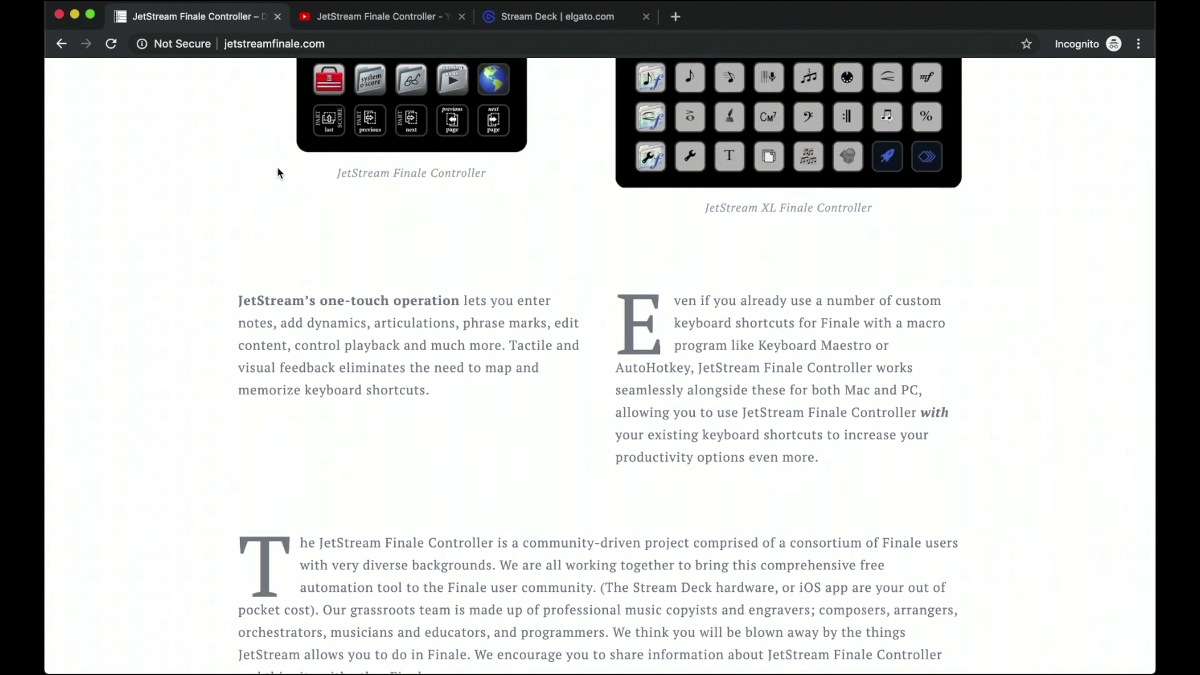
scroll(279, 173, up, 7)
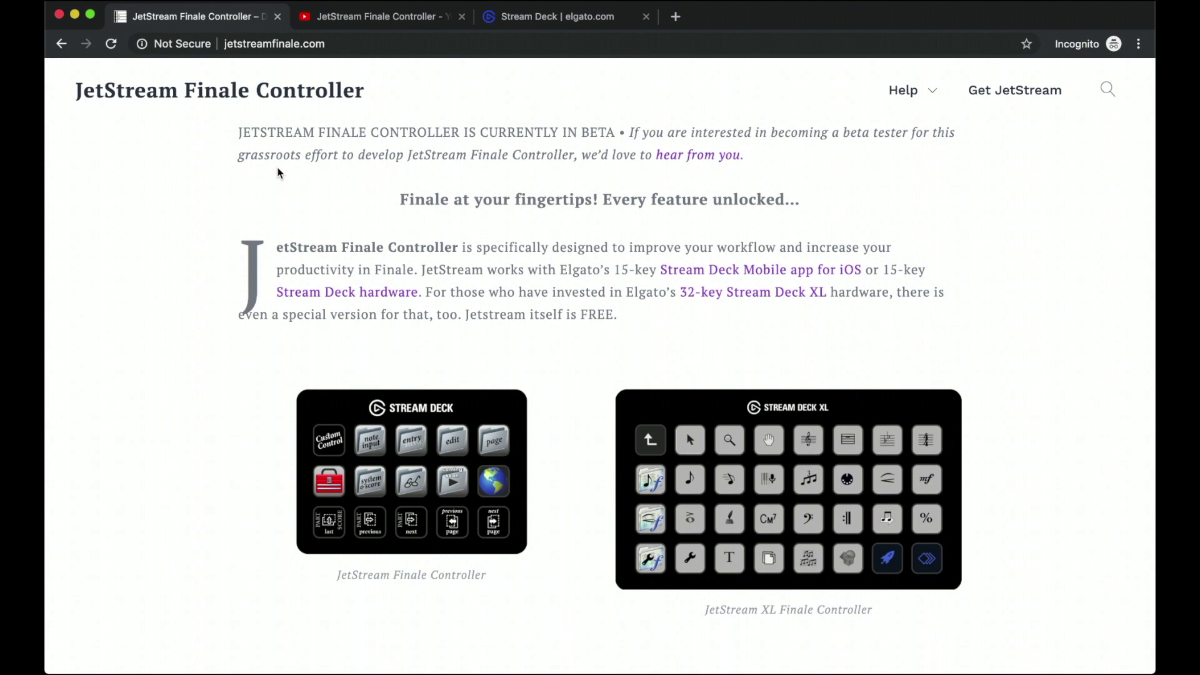
scroll(278, 173, down, 5)
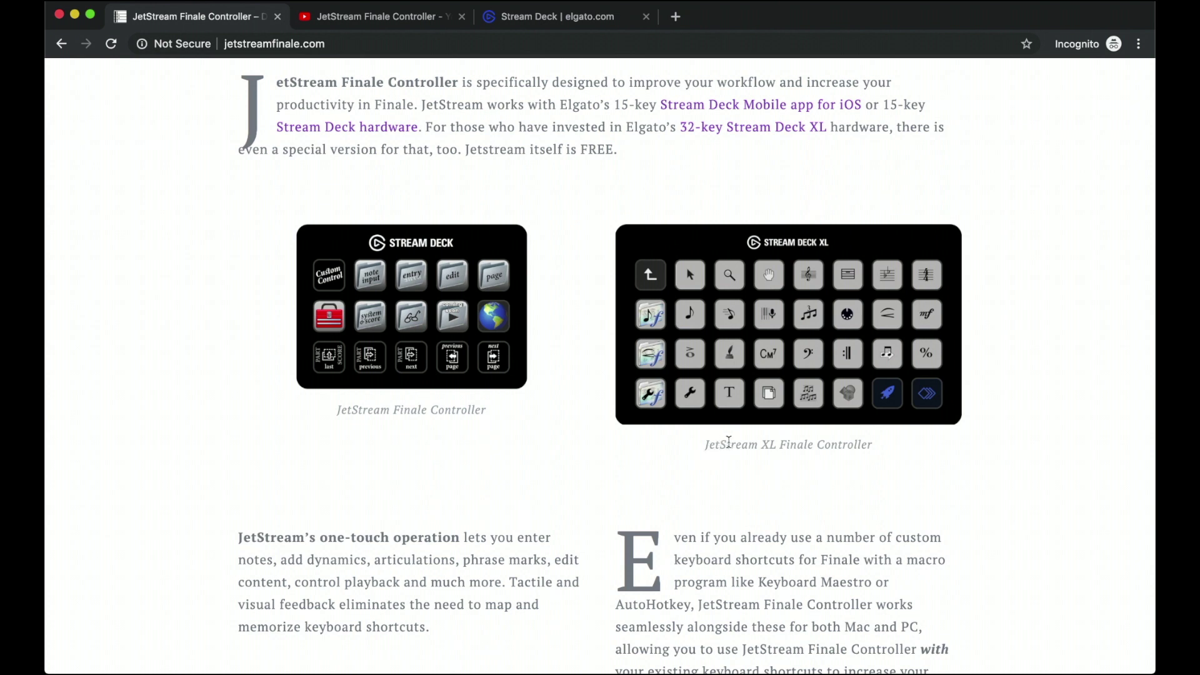
click(574, 23)
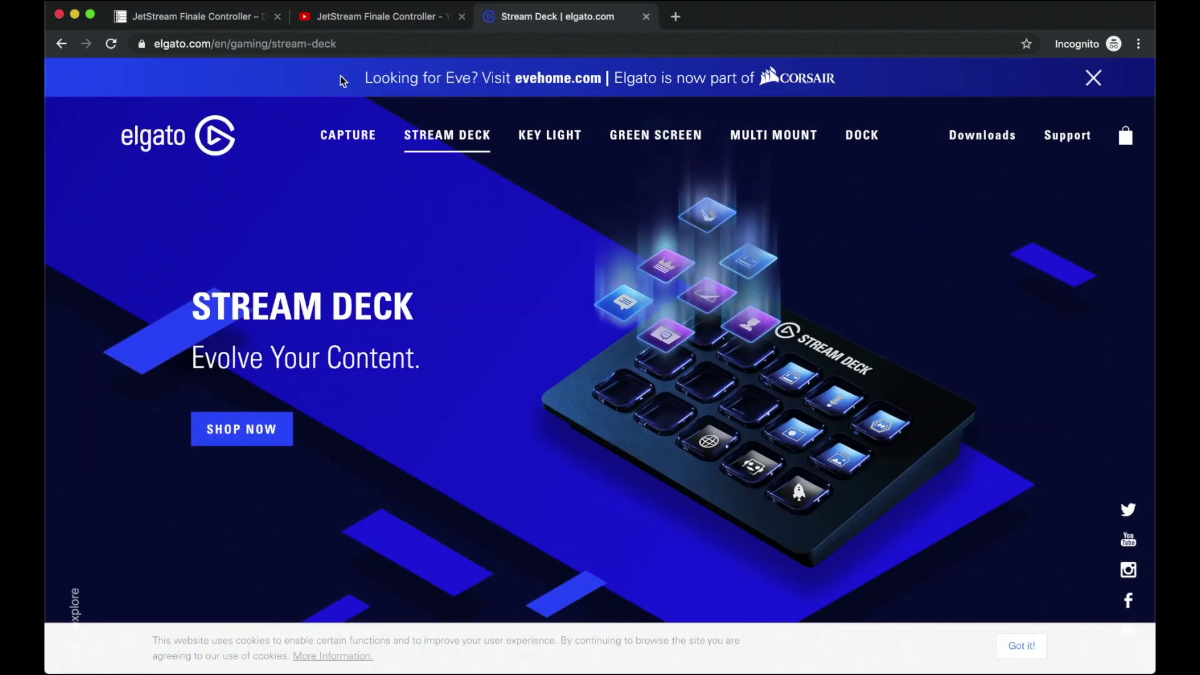
click(233, 27)
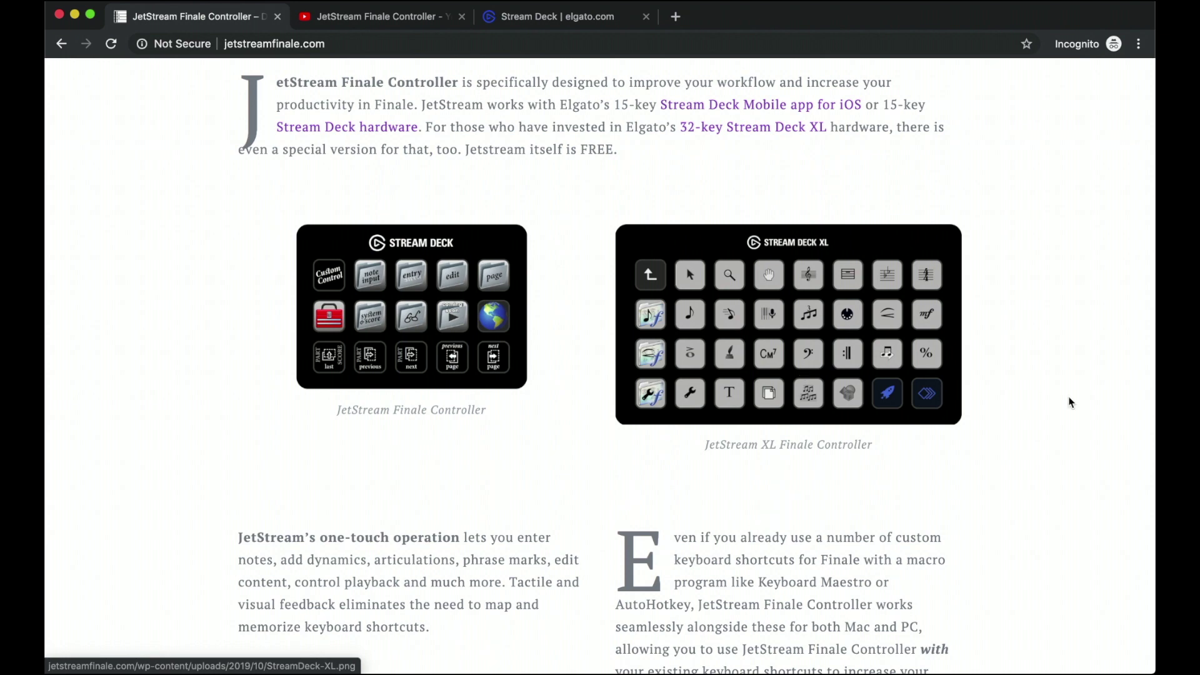
Scroll between the sign-up form and the Stream Deck and Stream Deck XL layouts.
scroll(1069, 402, down, 15)
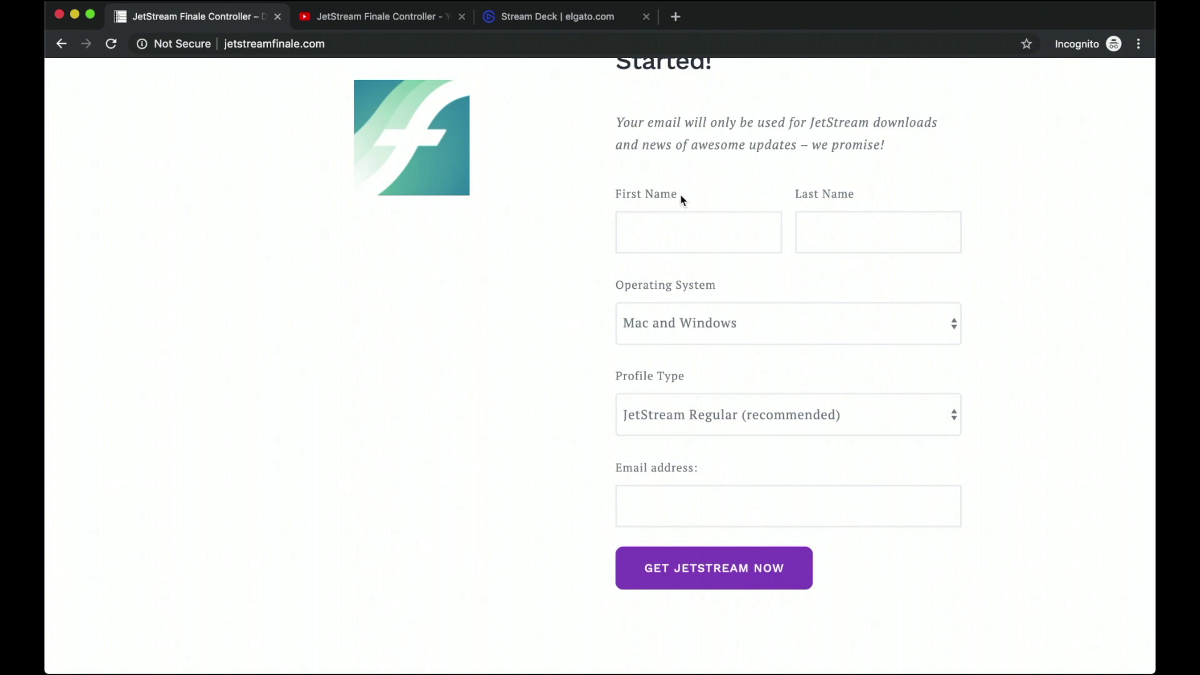
scroll(680, 196, up, 10)
scroll(697, 278, down, 8)
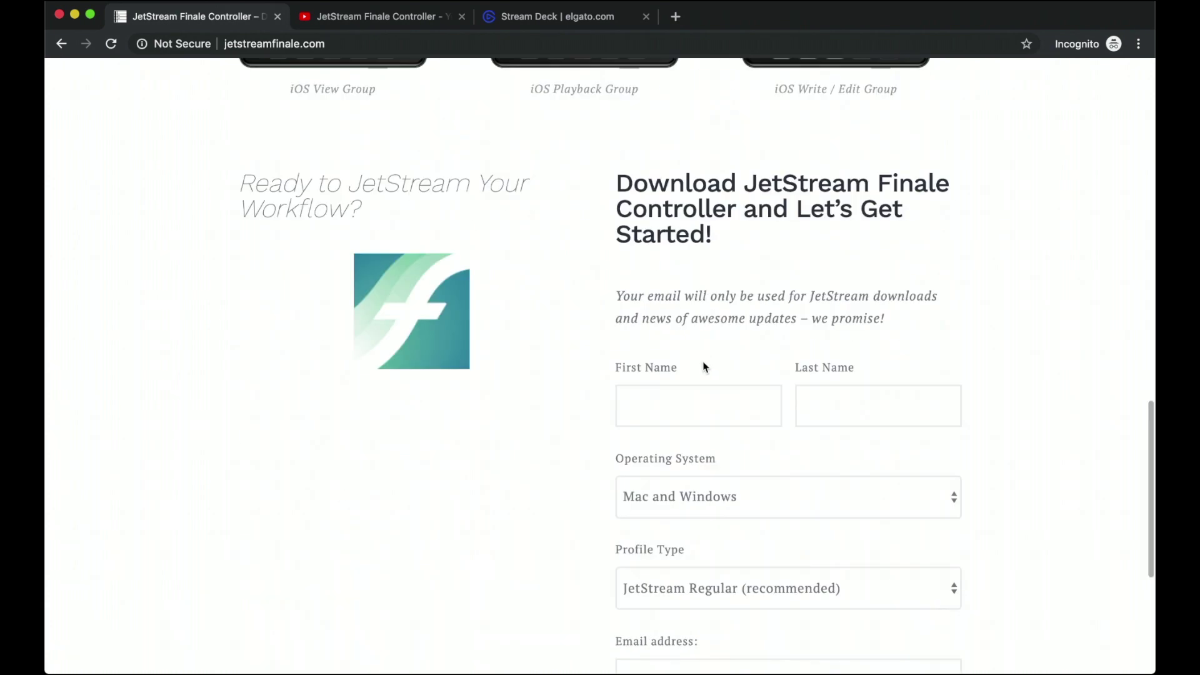
scroll(837, 395, down, 3)
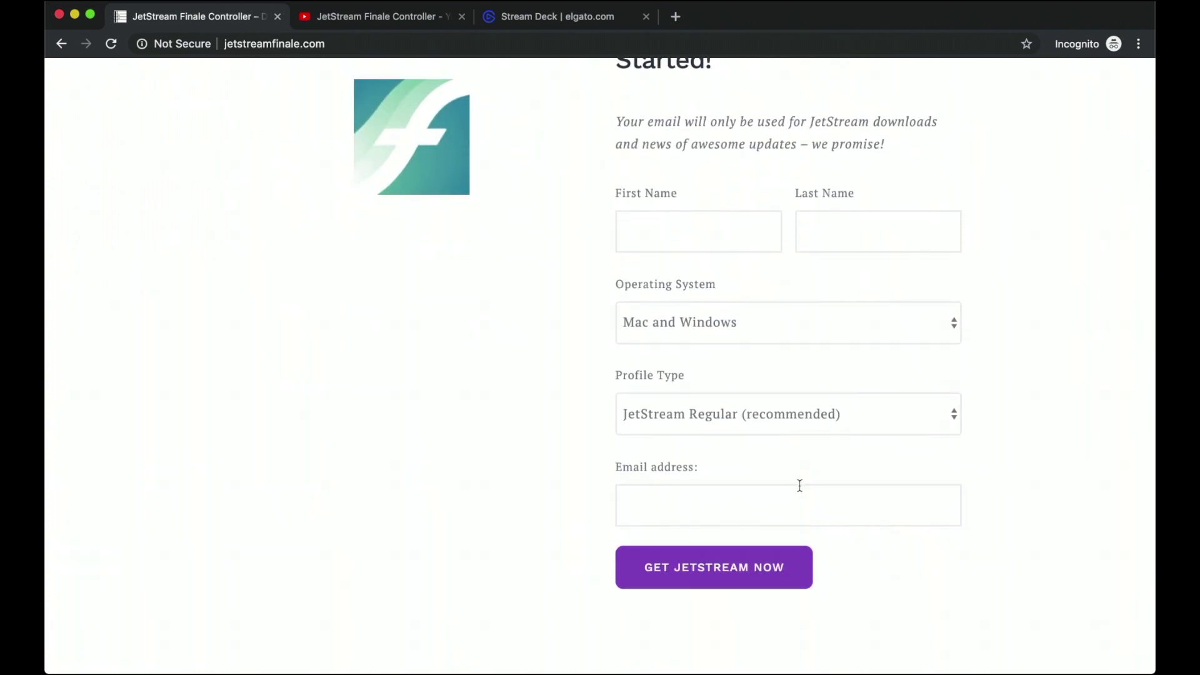
scroll(799, 485, up, 15)
scroll(600, 327, down, 1)
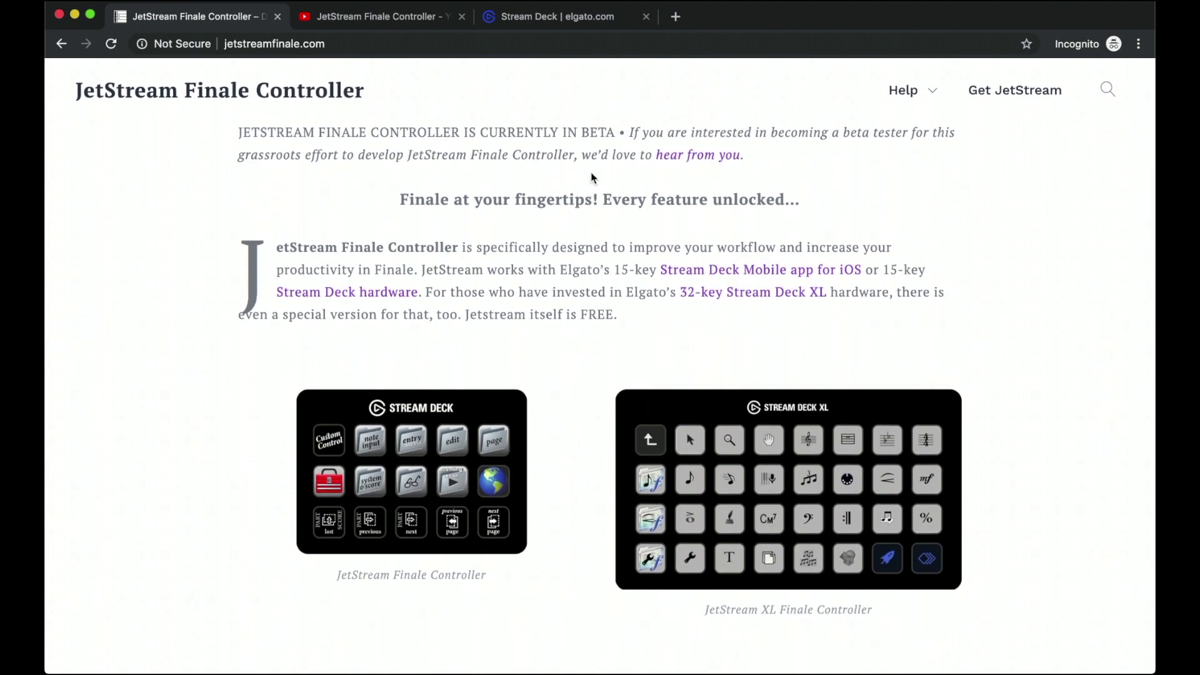